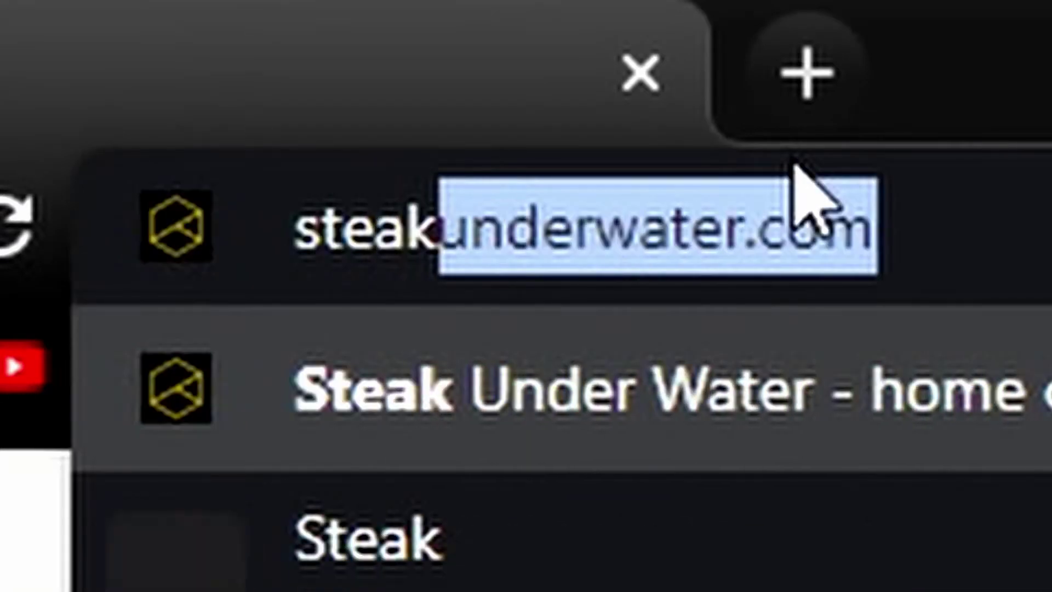
# Load steakunderwater.com, open the Reactor release page and scroll to the Reactor-Installer.lua download
pyautogui.press('Return')
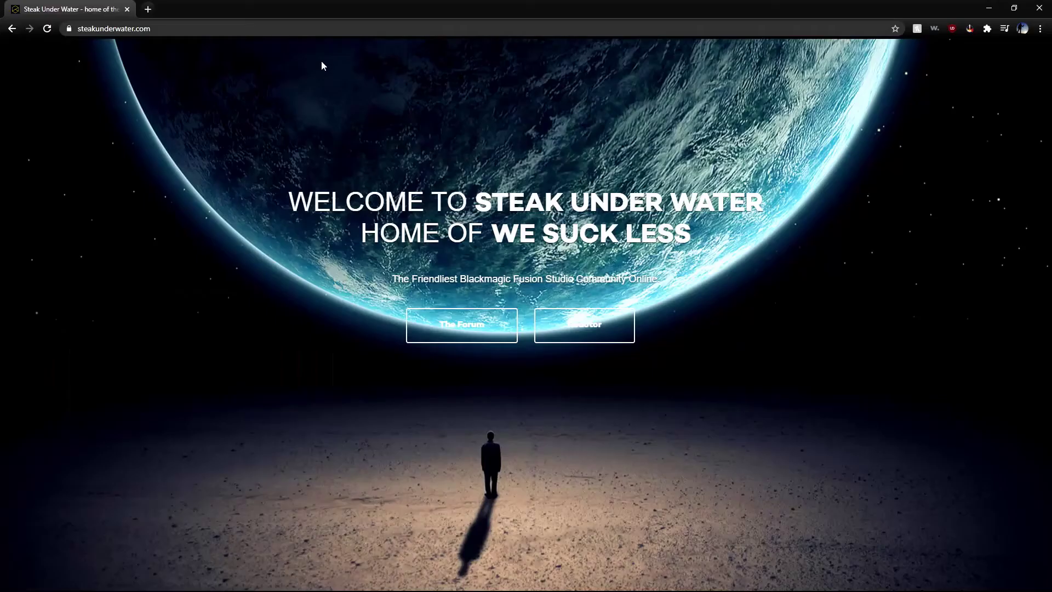
pyautogui.click(585, 337)
pyautogui.scroll(-3, 585, 336)
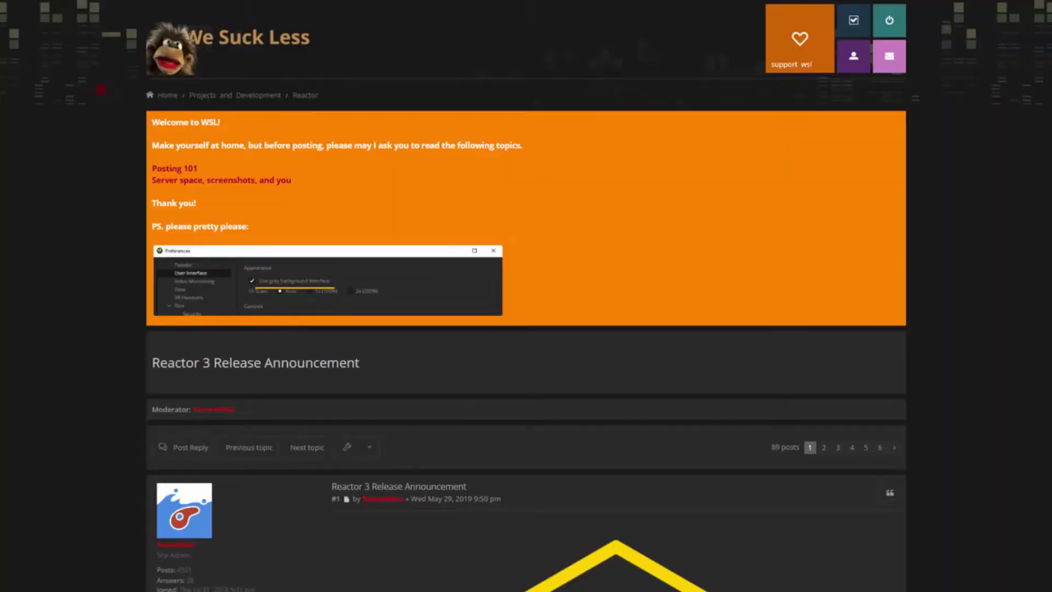
pyautogui.scroll(-10, 526, 296)
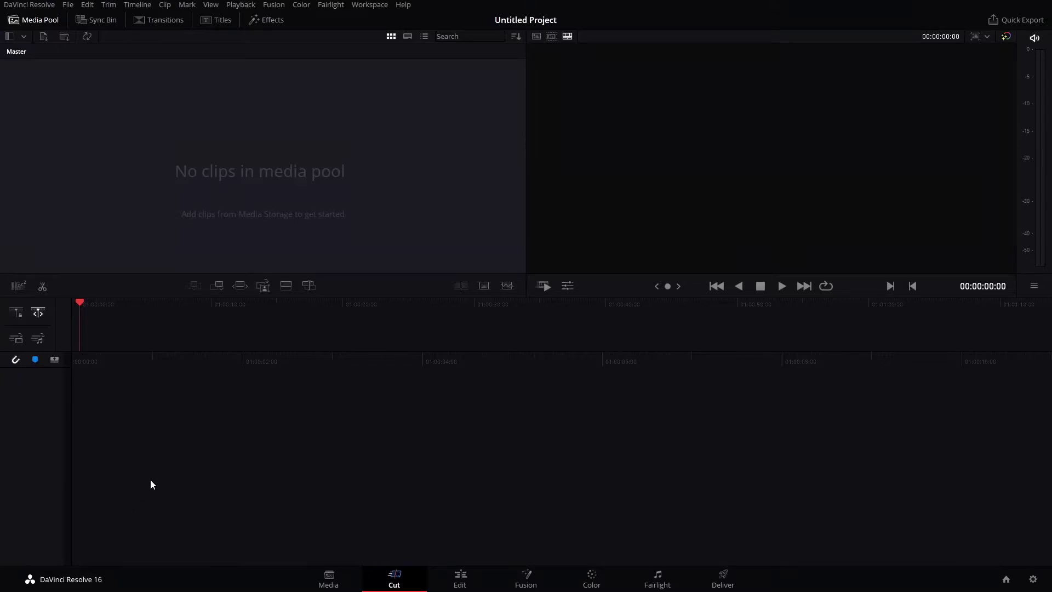
# Create a new timeline from the media pool with custom settings and a Timeline Frame Rate of 60
pyautogui.rightClick(255, 148)
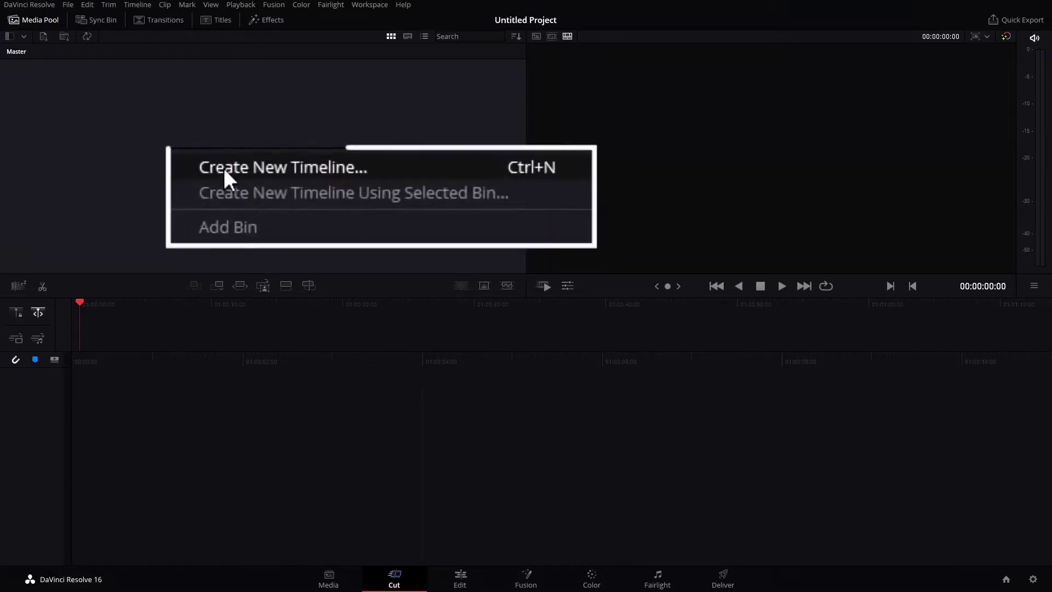
pyautogui.click(244, 164)
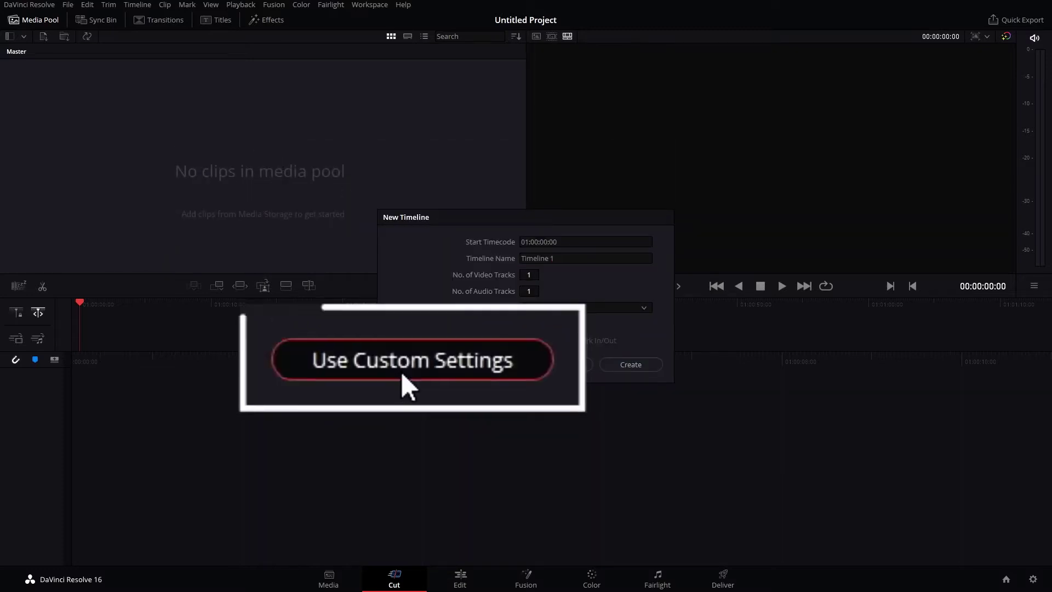
pyautogui.click(435, 365)
pyautogui.click(495, 244)
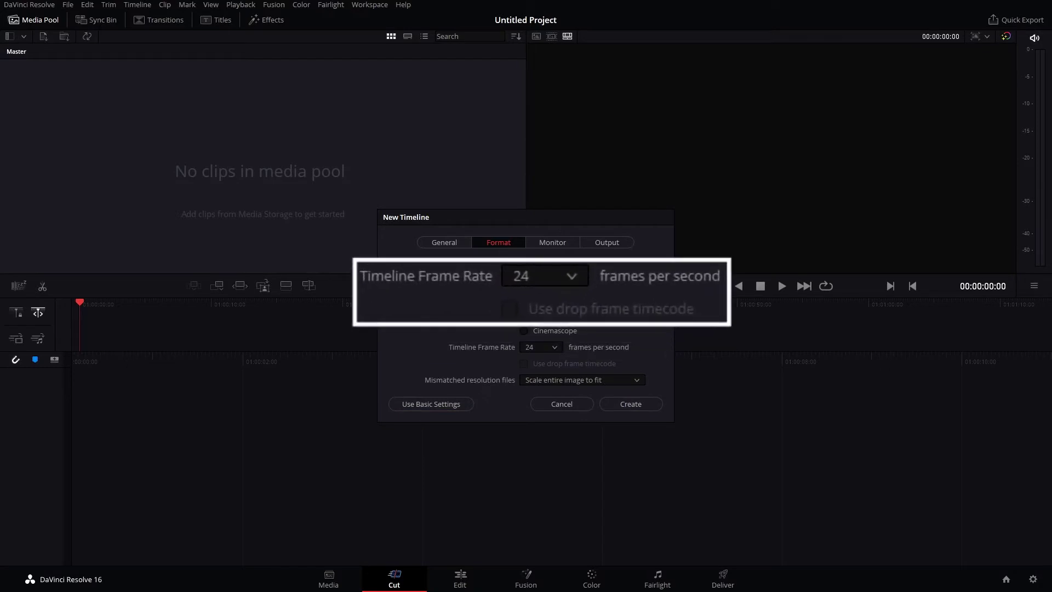
pyautogui.click(546, 353)
pyautogui.scroll(-2, 547, 495)
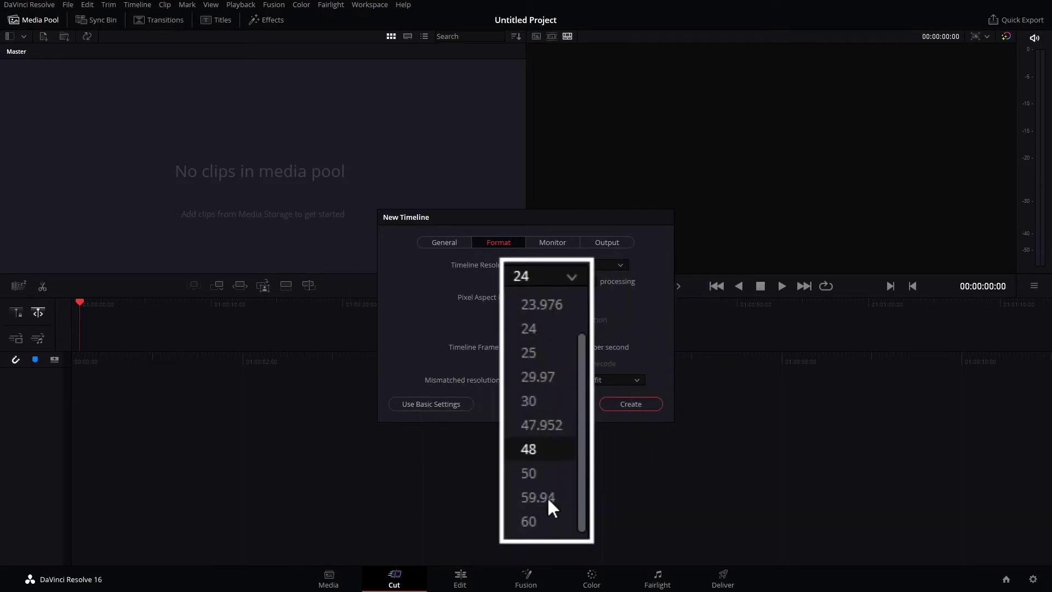
pyautogui.click(537, 518)
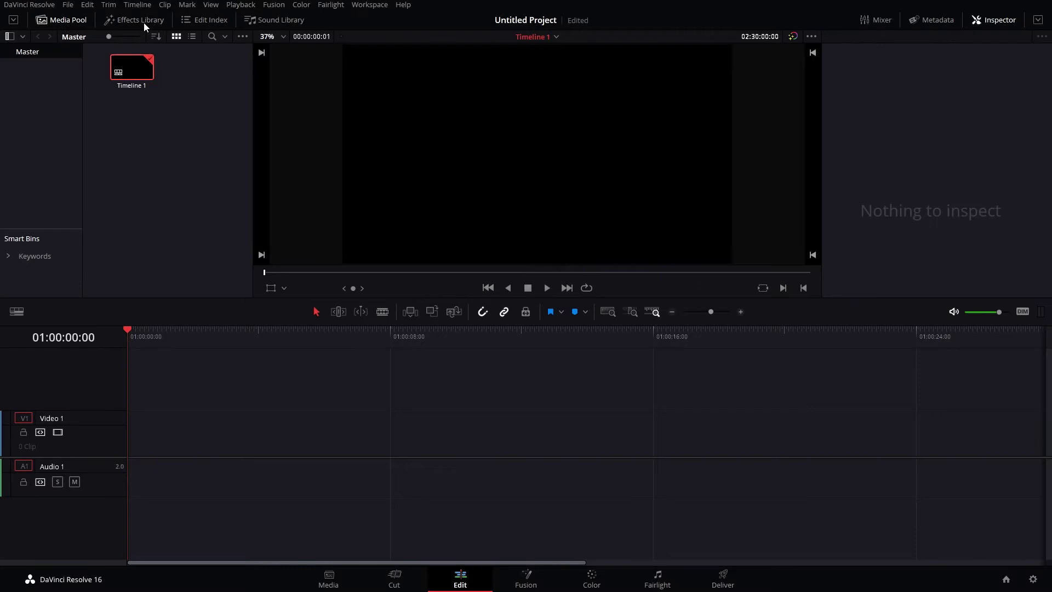
# Drag a Fusion Composition from the Effects Library onto Video 1 and add a Background node in Fusion
pyautogui.click(144, 22)
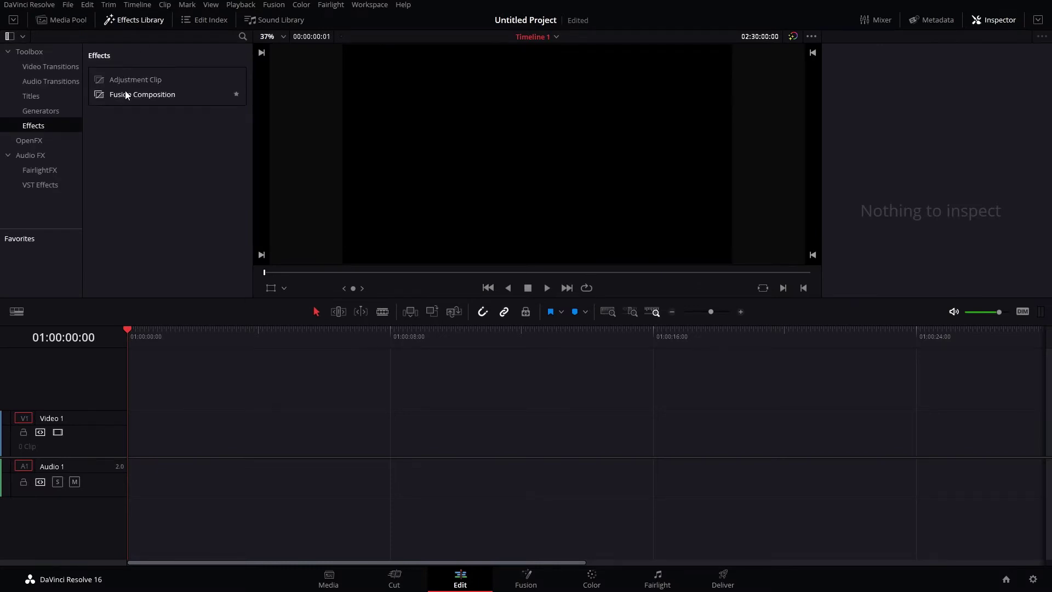
pyautogui.moveTo(125, 90); pyautogui.dragTo(137, 447)
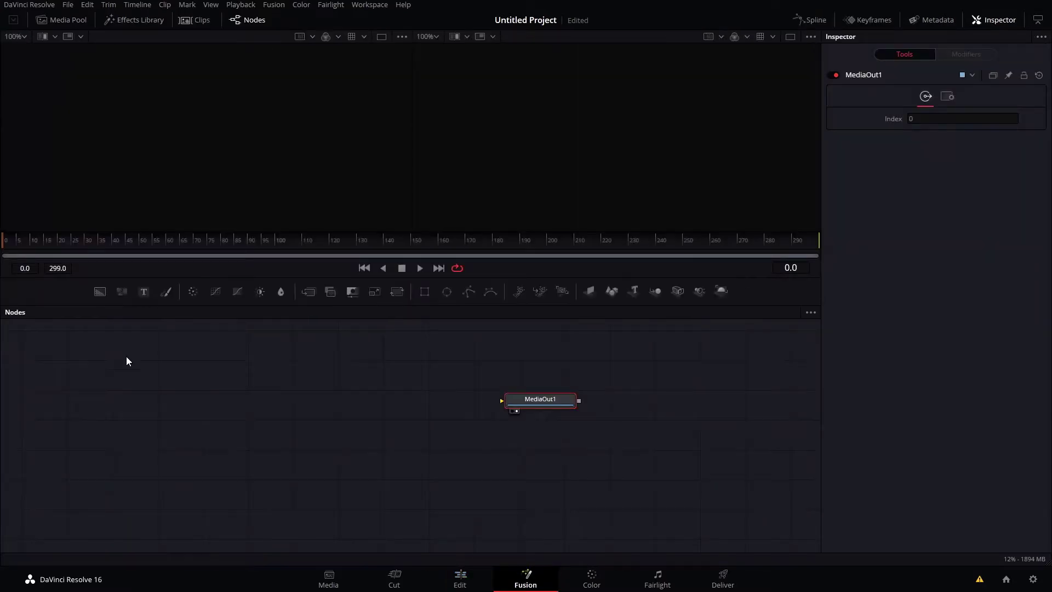
pyautogui.click(126, 360)
pyautogui.click(100, 291)
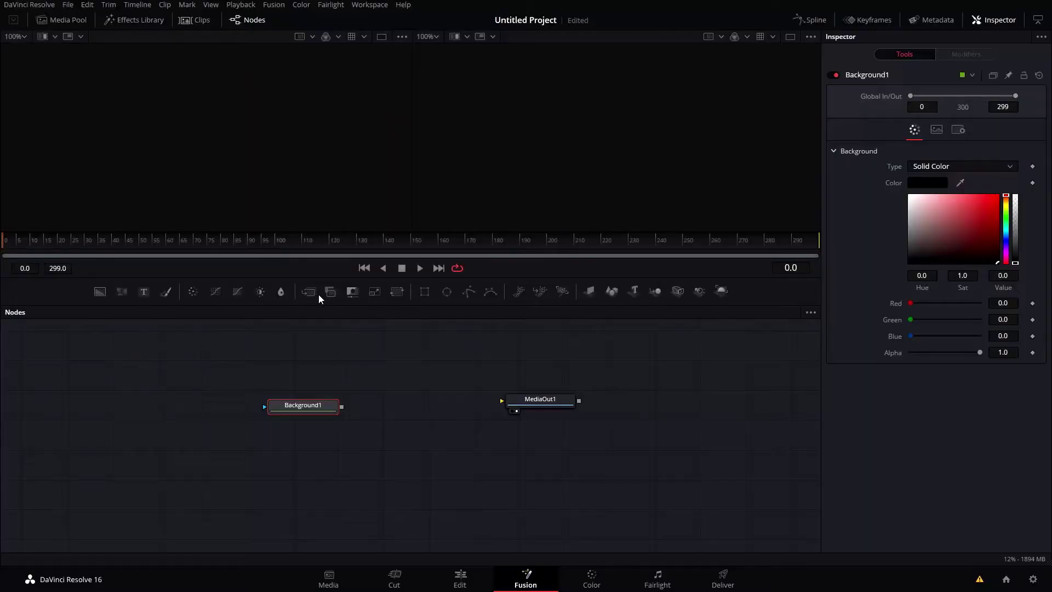
# Chain Transform1 and Merge1 after Background1
pyautogui.click(400, 295)
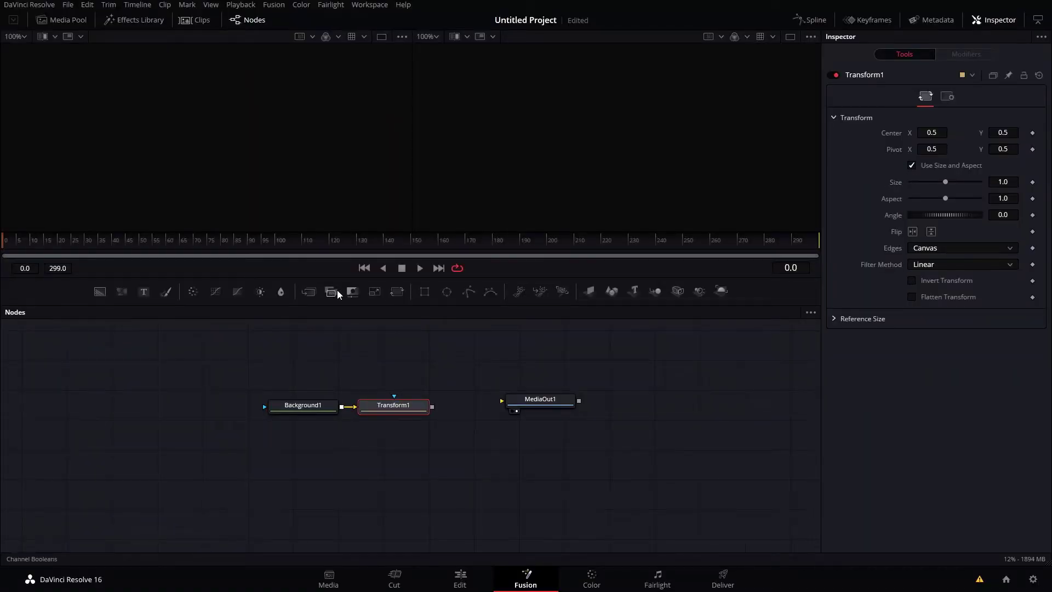
pyautogui.click(310, 292)
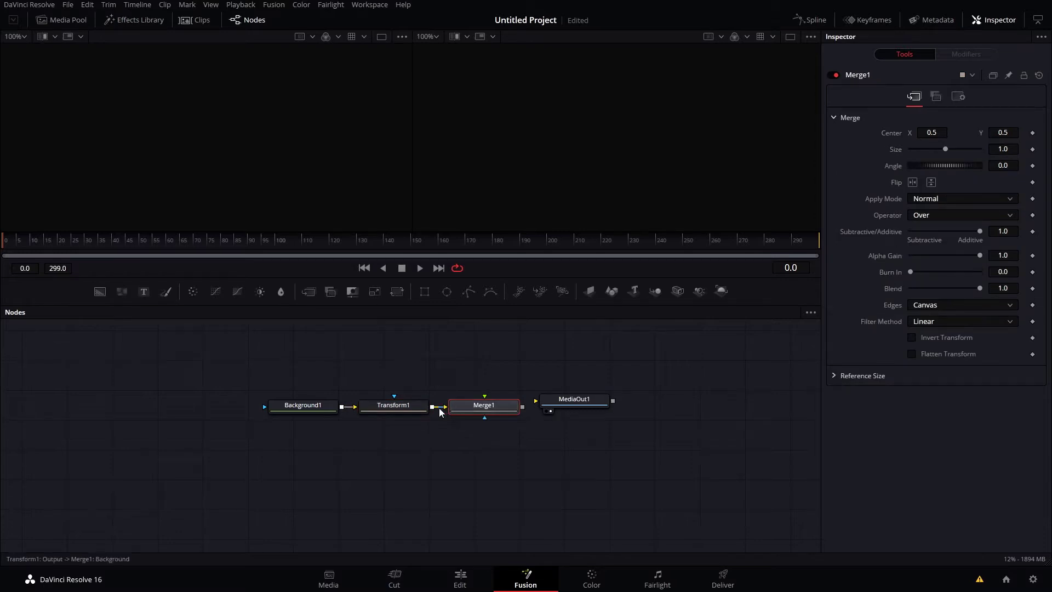
pyautogui.click(458, 338)
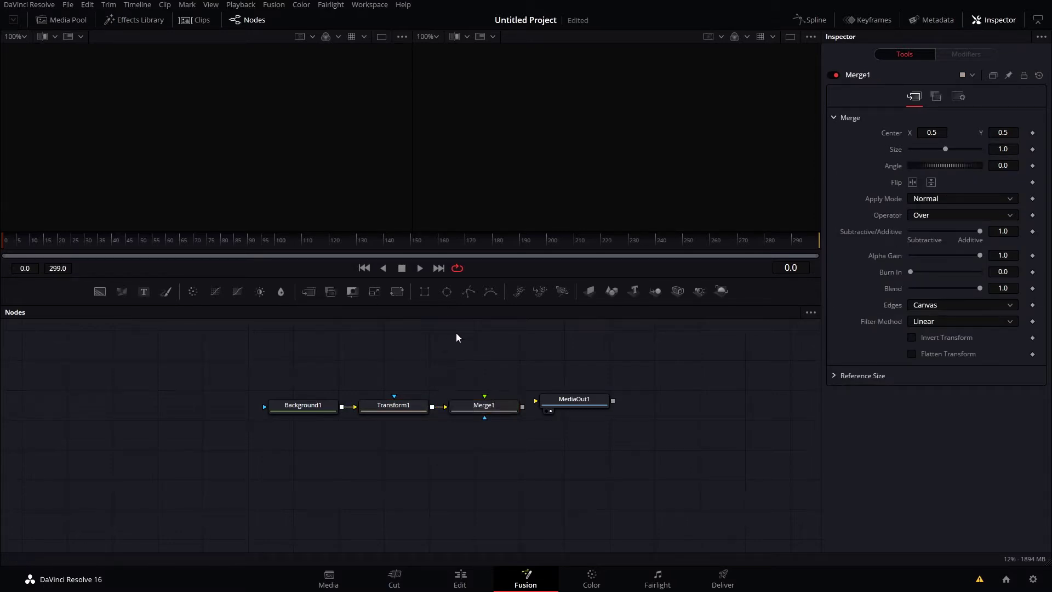
# Add Rectangle1 into Merge1's foreground and view MediaOut1 showing the white rectangle
pyautogui.click(426, 293)
pyautogui.moveTo(462, 352); pyautogui.dragTo(484, 411)
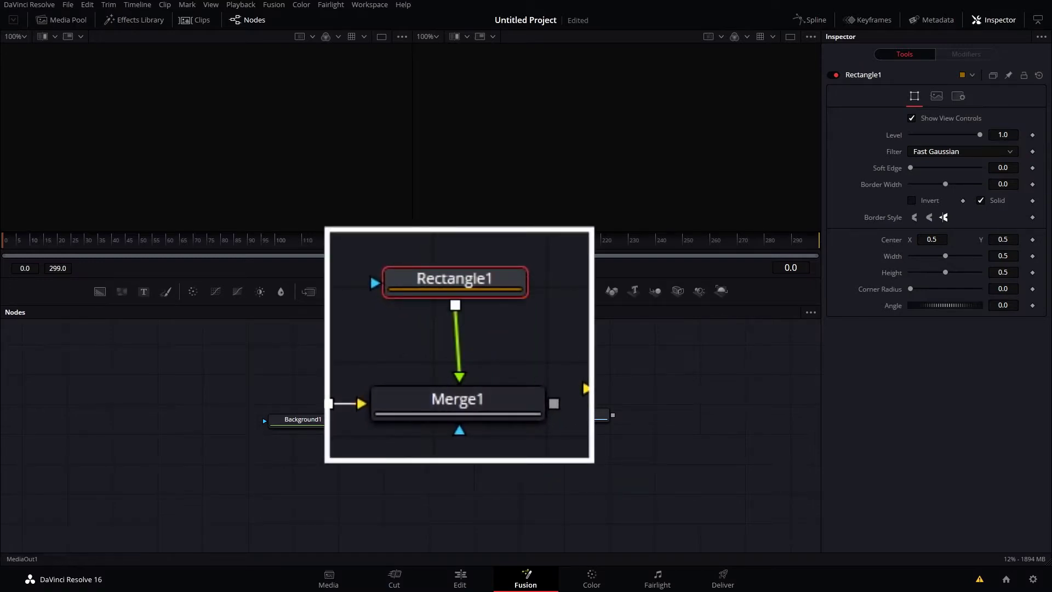
pyautogui.click(559, 419)
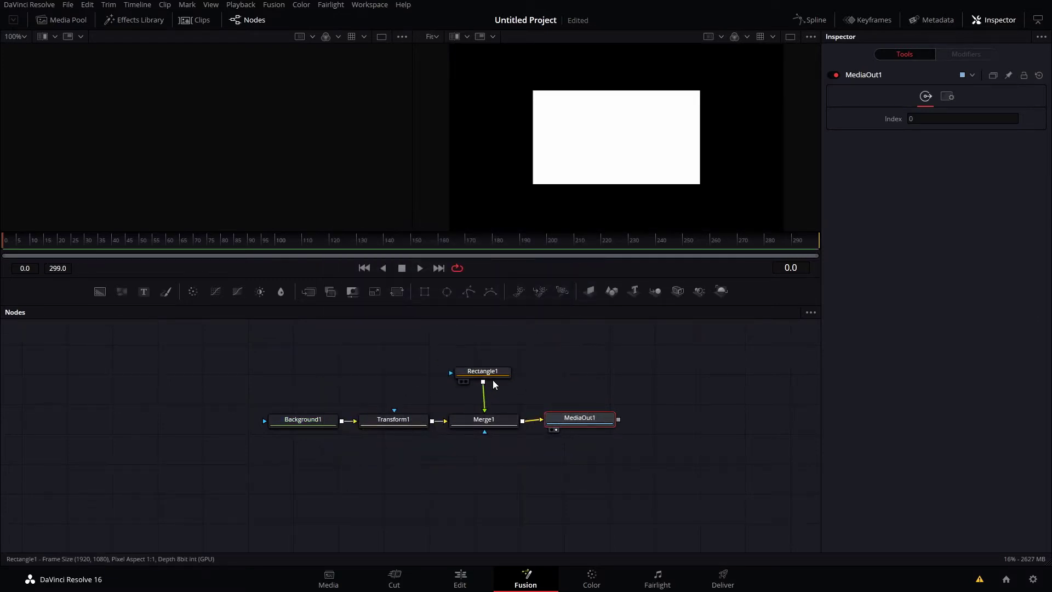
pyautogui.click(497, 377)
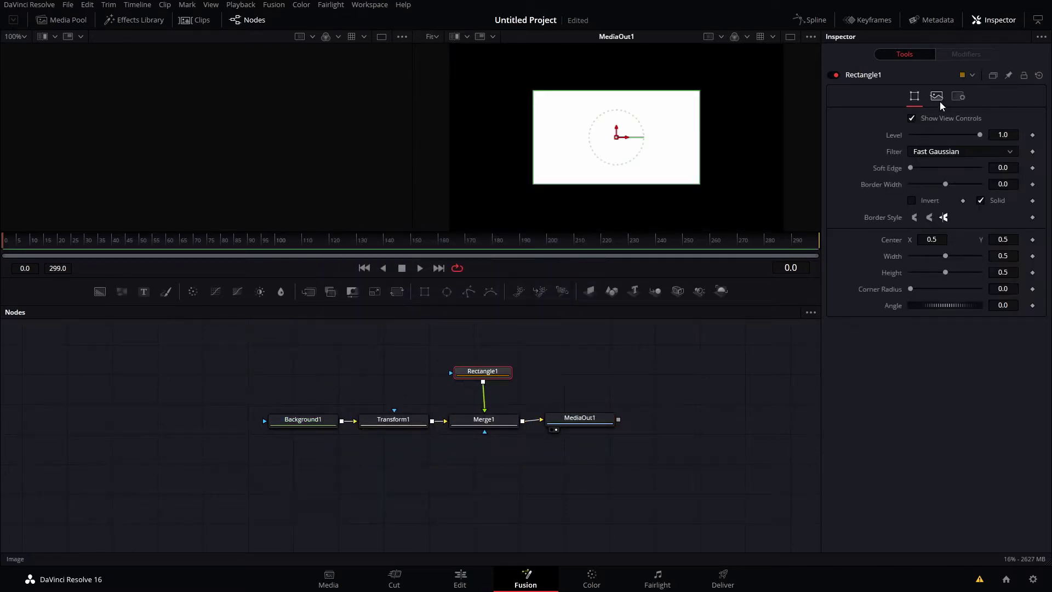
# Make Rectangle1 non-solid and inverted, set Merge1 to XOr, and give it 0.025 border width
pyautogui.click(982, 201)
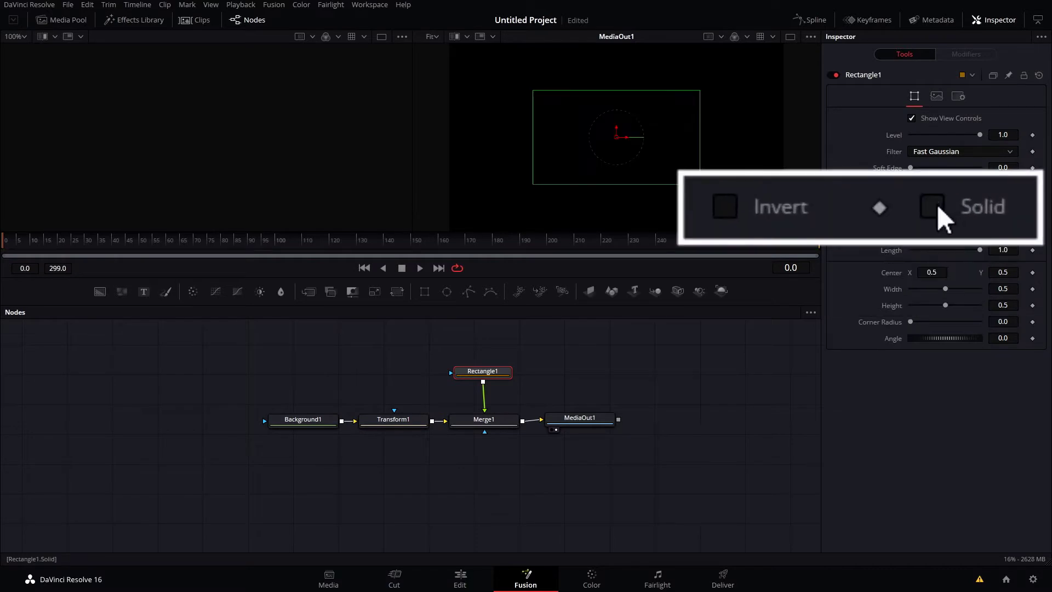
pyautogui.click(912, 200)
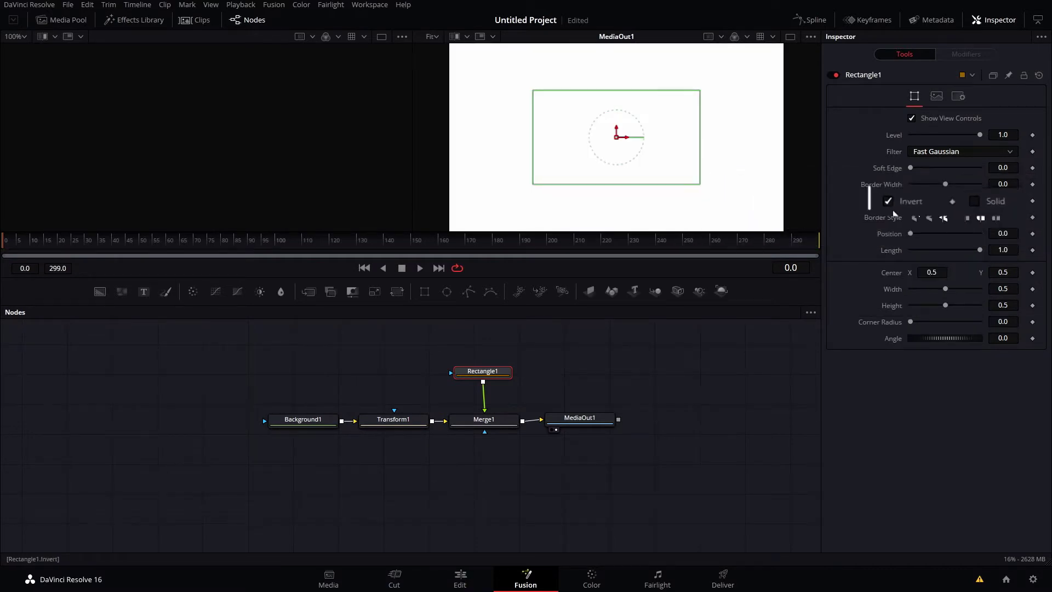
pyautogui.click(505, 422)
pyautogui.click(959, 215)
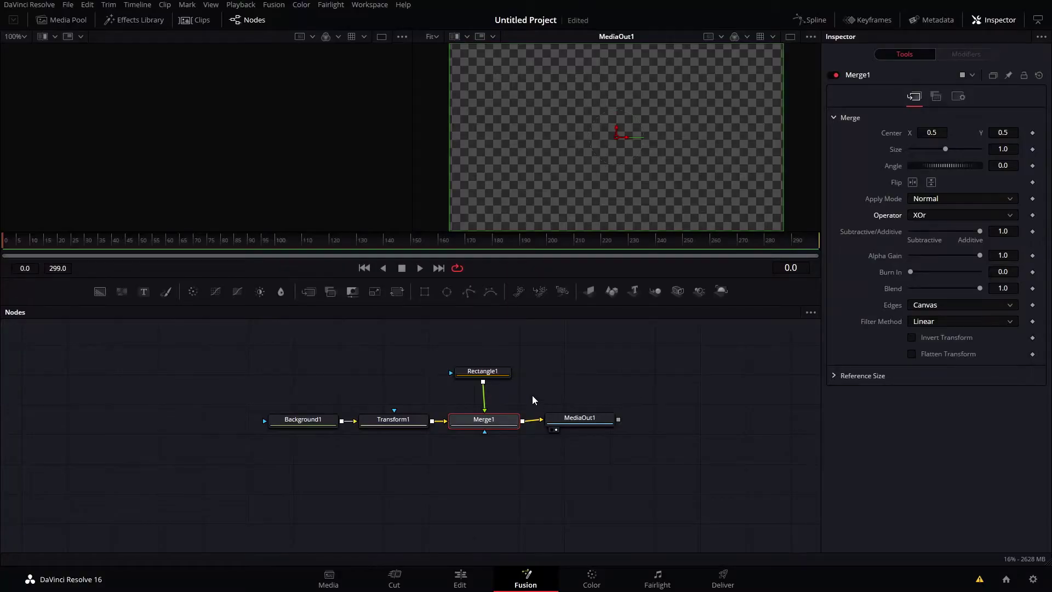
pyautogui.click(496, 374)
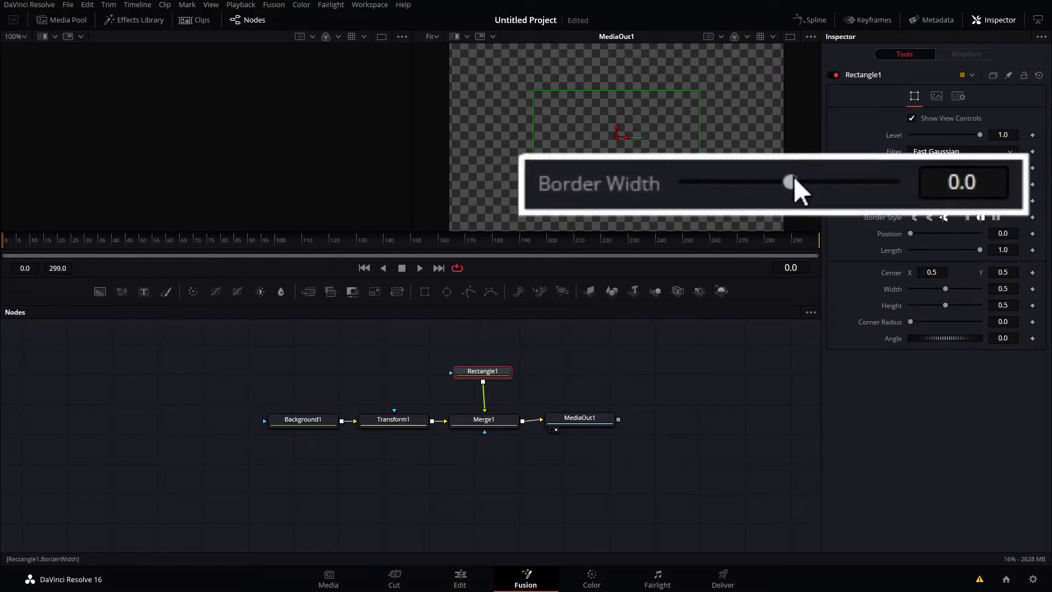
pyautogui.moveTo(946, 184); pyautogui.dragTo(951, 184)
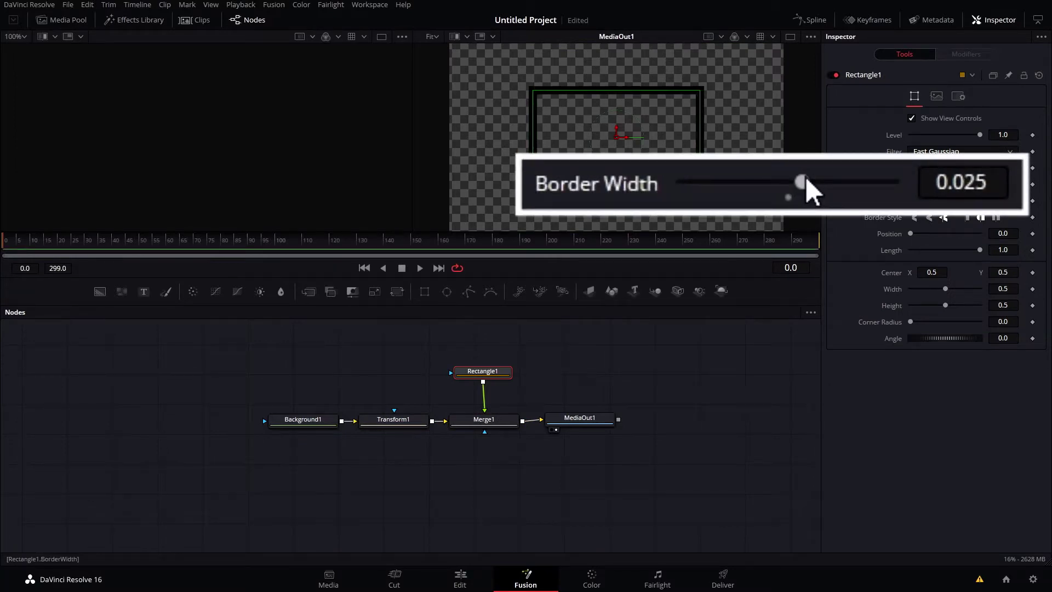
# Set Background1's Type to Gradient, with the right stop changed to light blue against dark red
pyautogui.click(325, 428)
pyautogui.click(944, 168)
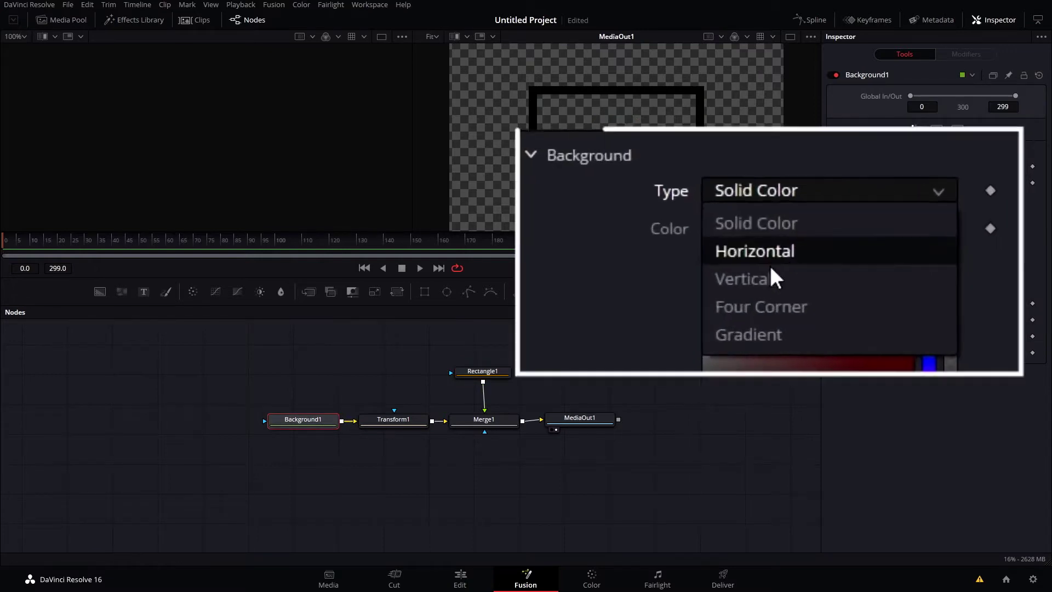
pyautogui.click(926, 226)
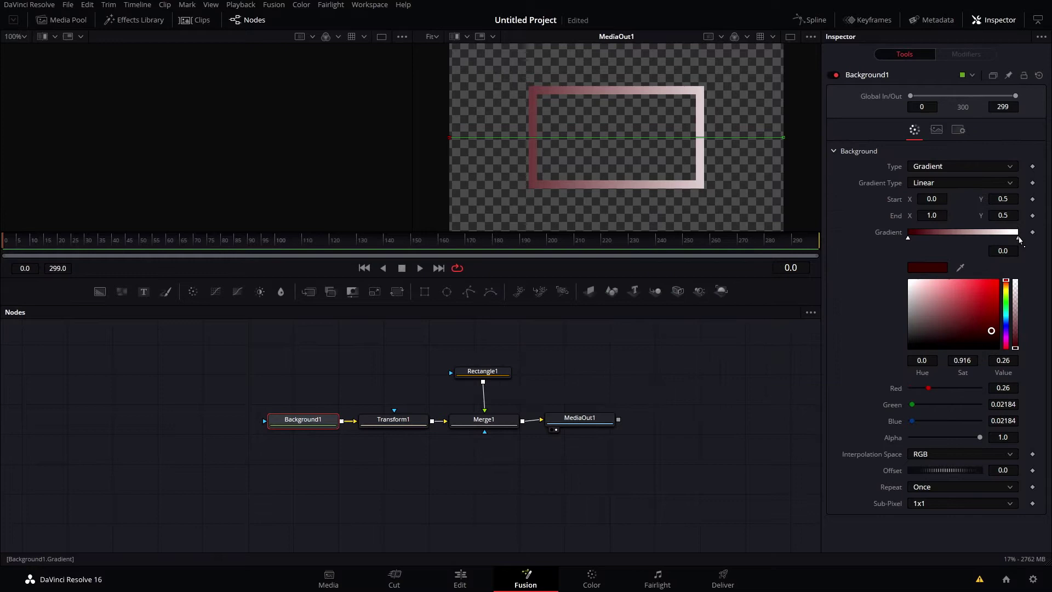
pyautogui.click(1019, 239)
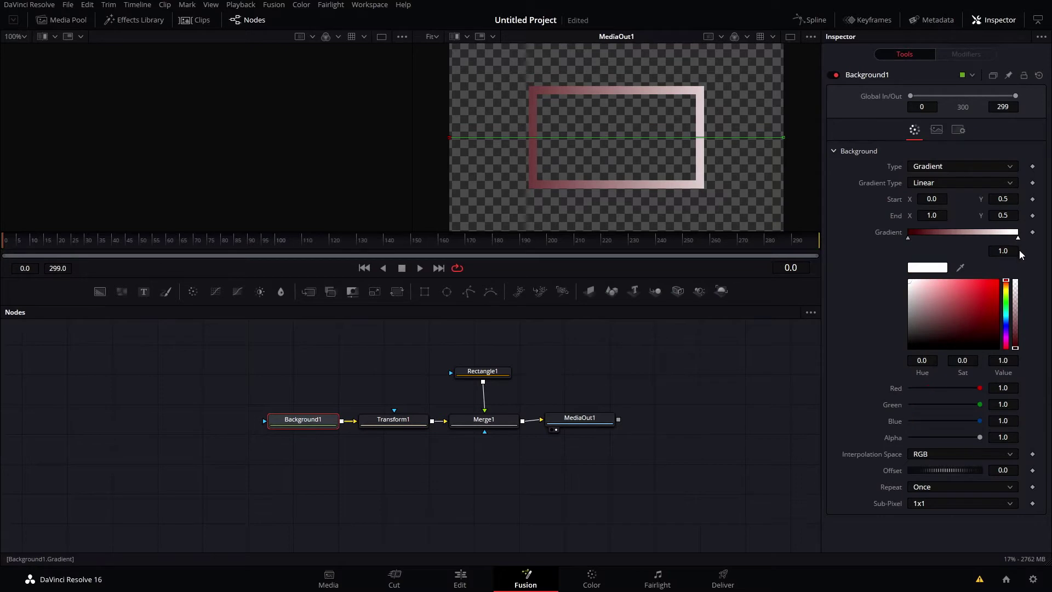
pyautogui.click(1006, 325)
pyautogui.click(998, 281)
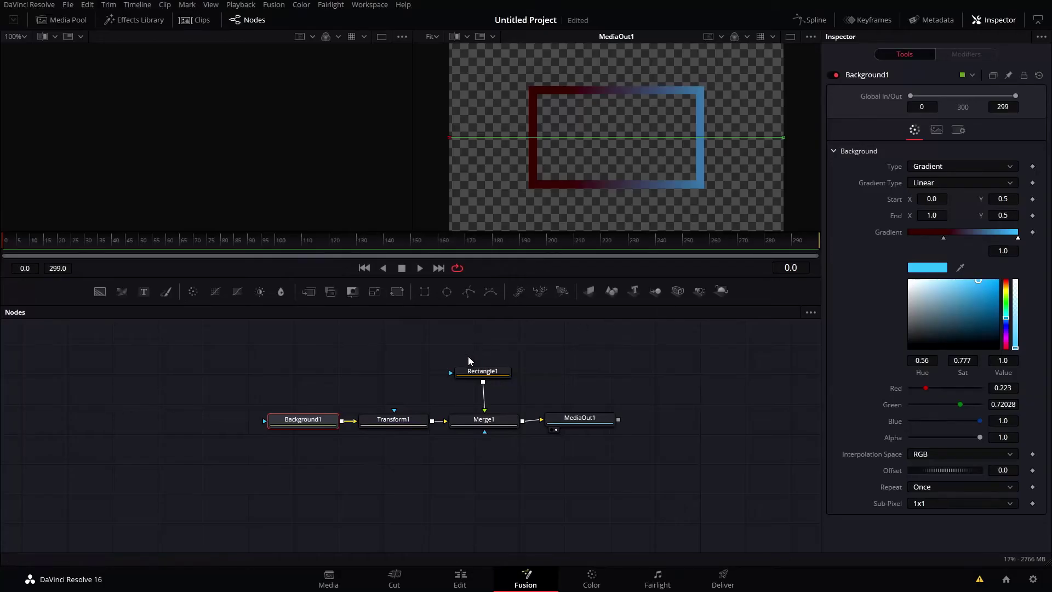
pyautogui.click(400, 420)
# Adjust Transform1's angle and scale up the gradient background
pyautogui.moveTo(931, 218); pyautogui.dragTo(1007, 216)
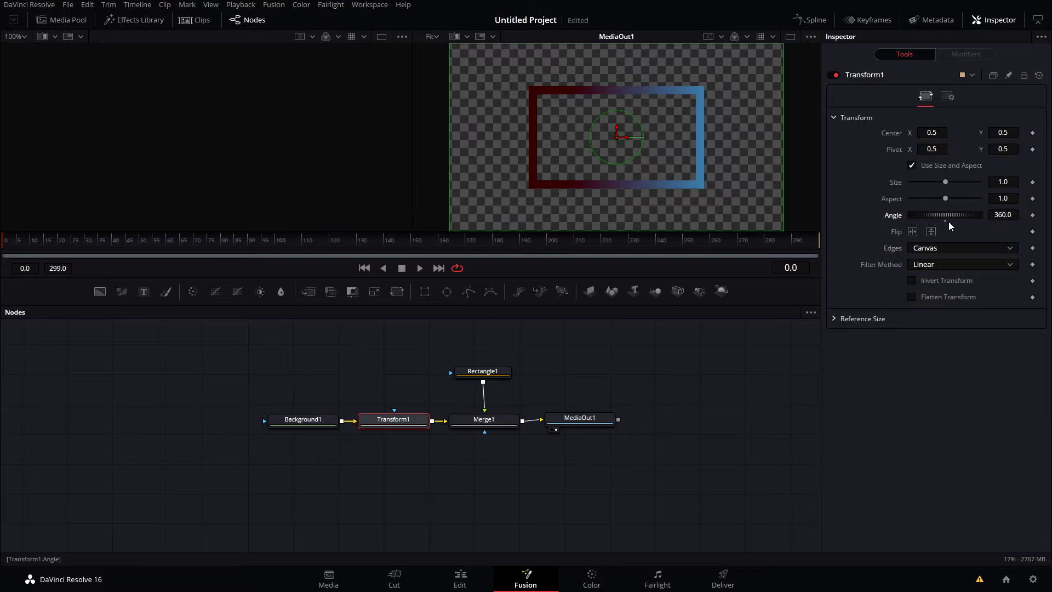
pyautogui.moveTo(944, 184); pyautogui.dragTo(952, 181)
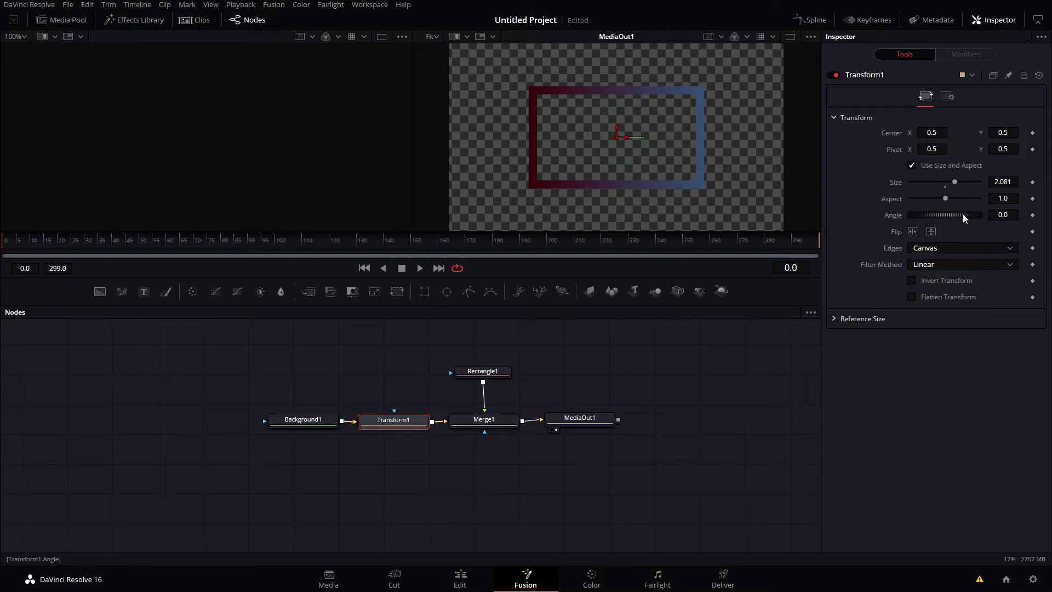
pyautogui.moveTo(965, 218)
pyautogui.mouseDown()
pyautogui.moveTo(975, 219)
pyautogui.moveTo(957, 216)
pyautogui.moveTo(967, 222)
pyautogui.mouseUp()
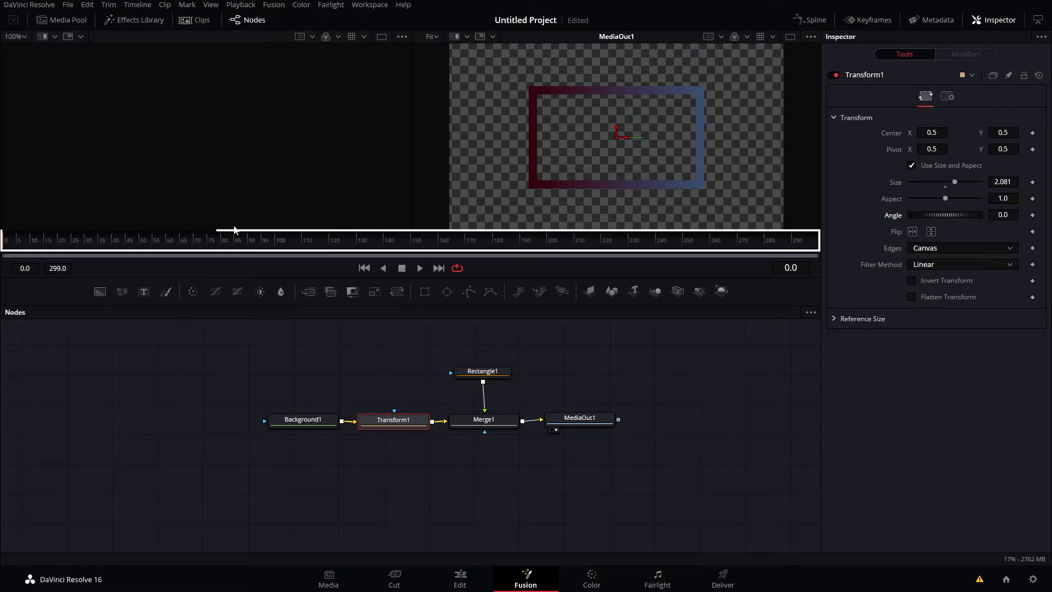
# Keyframe Transform1's Angle at 360 on the last frame, then return to frame 0
pyautogui.click(274, 244)
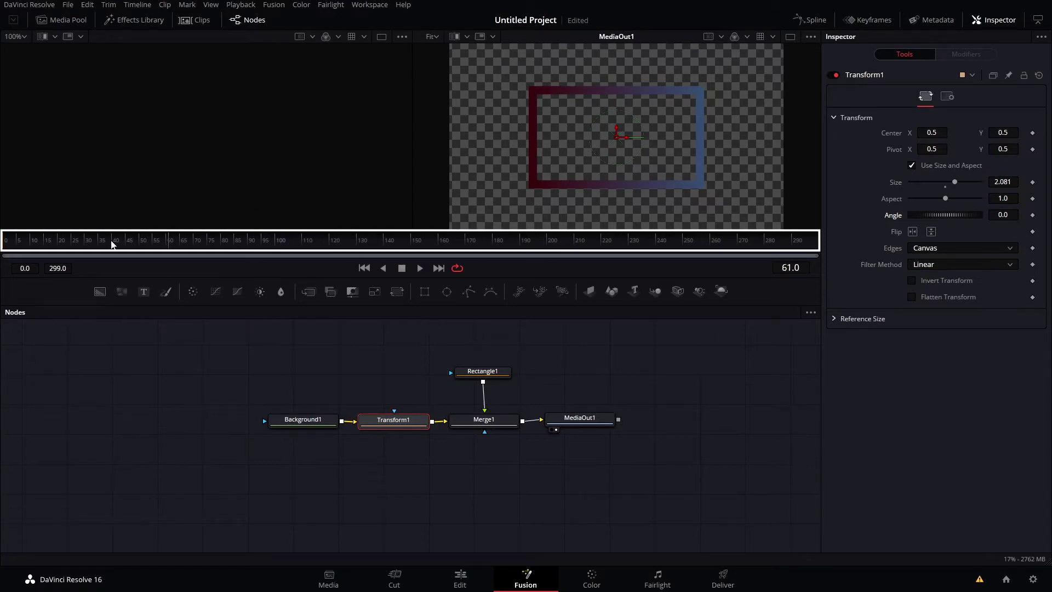
pyautogui.moveTo(112, 244); pyautogui.dragTo(3, 246)
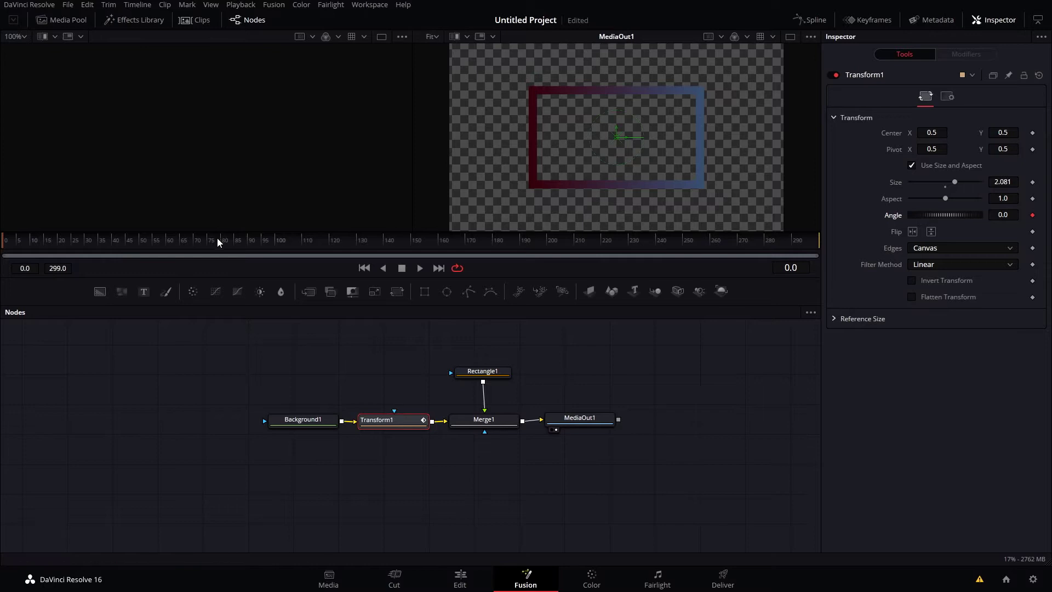
pyautogui.click(820, 255)
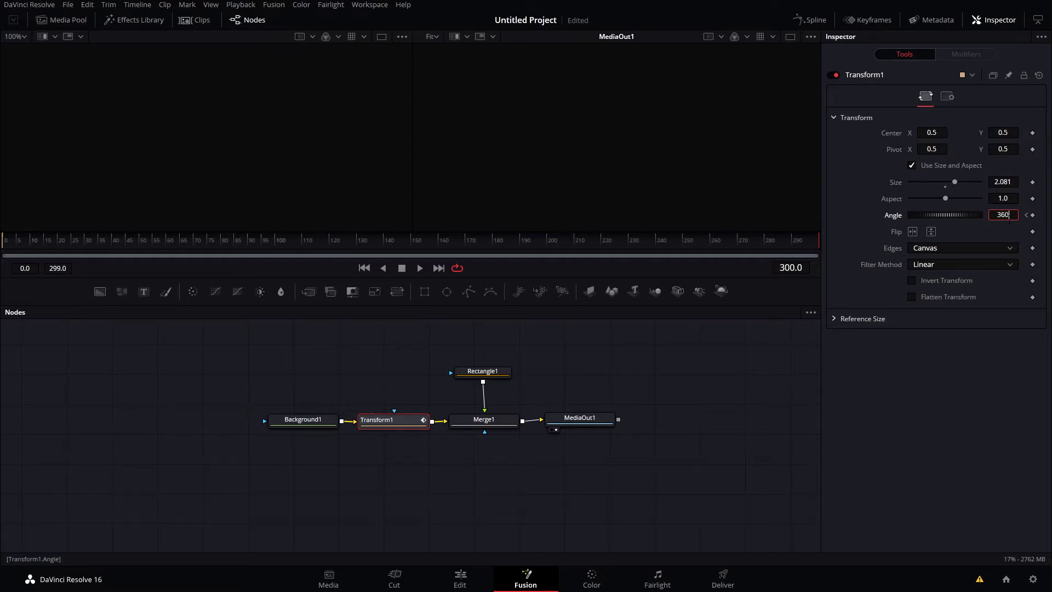
pyautogui.press('Tab')
pyautogui.press('Home')
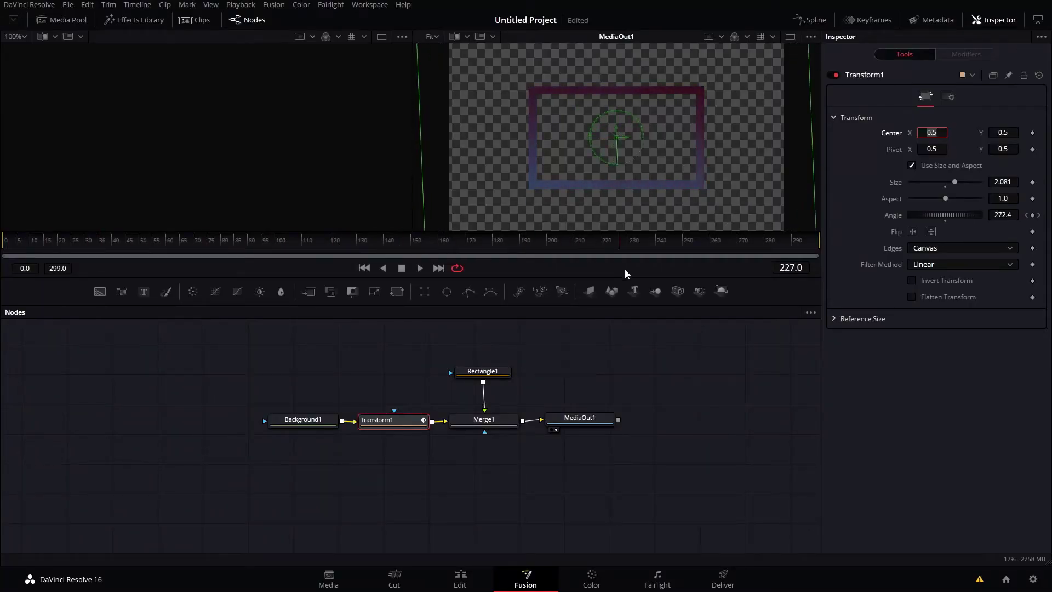
# Soften Rectangle1's edge slightly and shorten its Length to 0.795
pyautogui.click(496, 372)
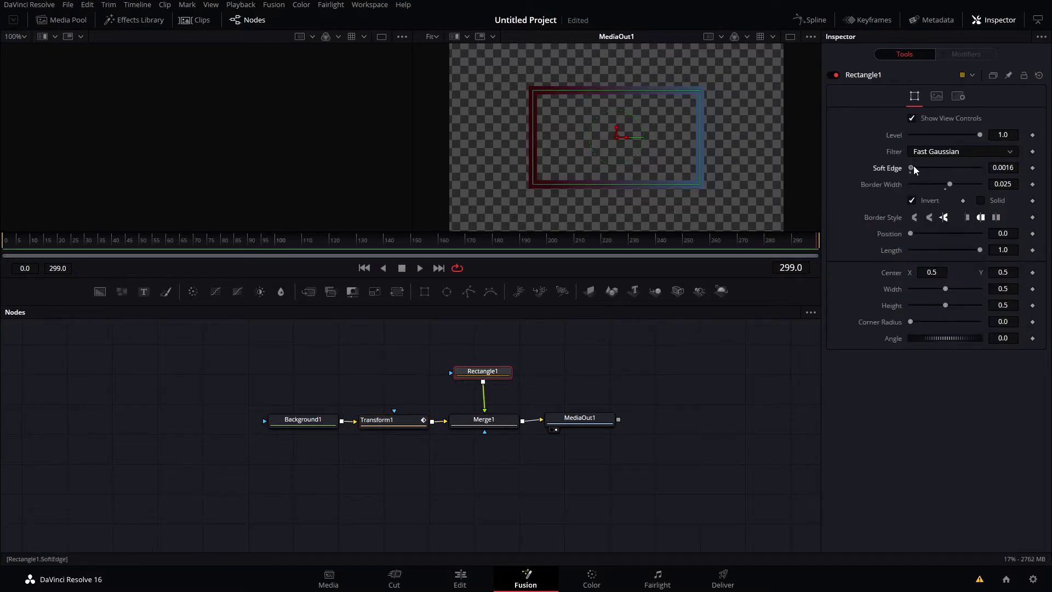
pyautogui.moveTo(914, 170); pyautogui.dragTo(921, 169)
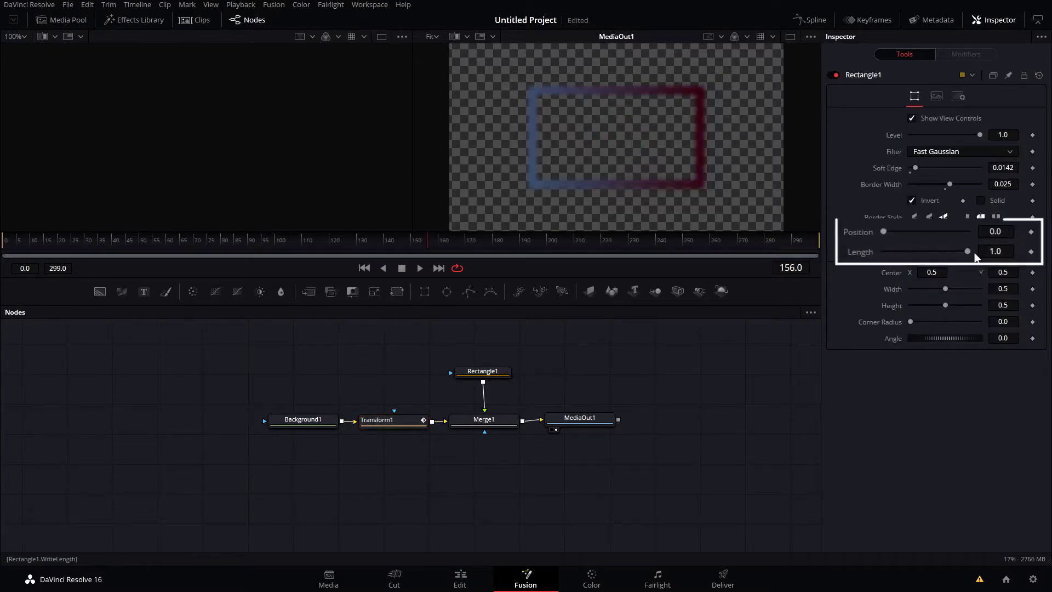
pyautogui.moveTo(980, 250); pyautogui.dragTo(973, 253)
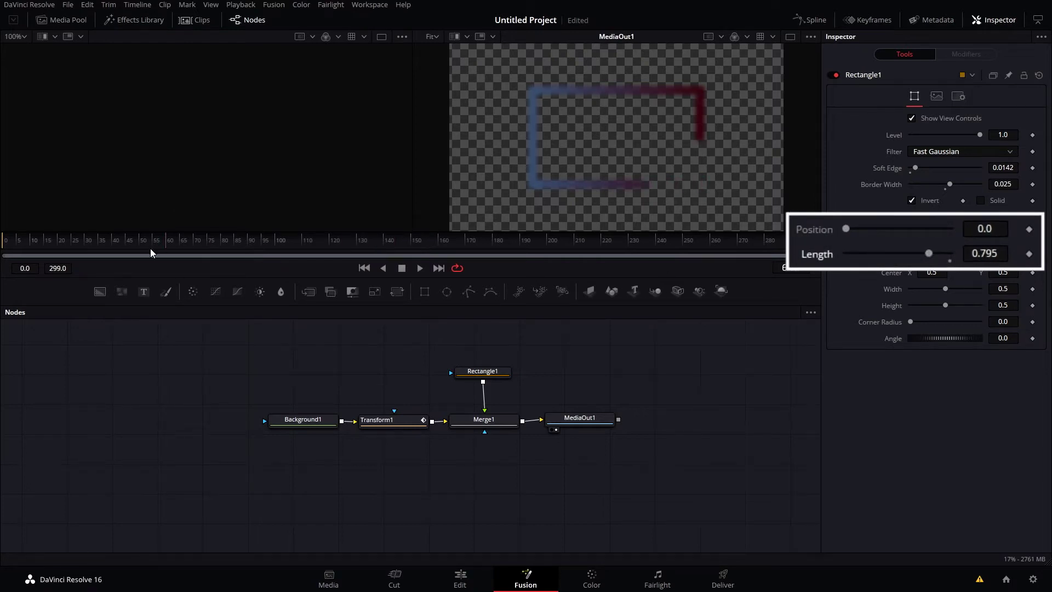
# Keyframe Rectangle1's Position at 0, set it to 1.0 later, and scrub back to preview the crawl
pyautogui.click(1028, 230)
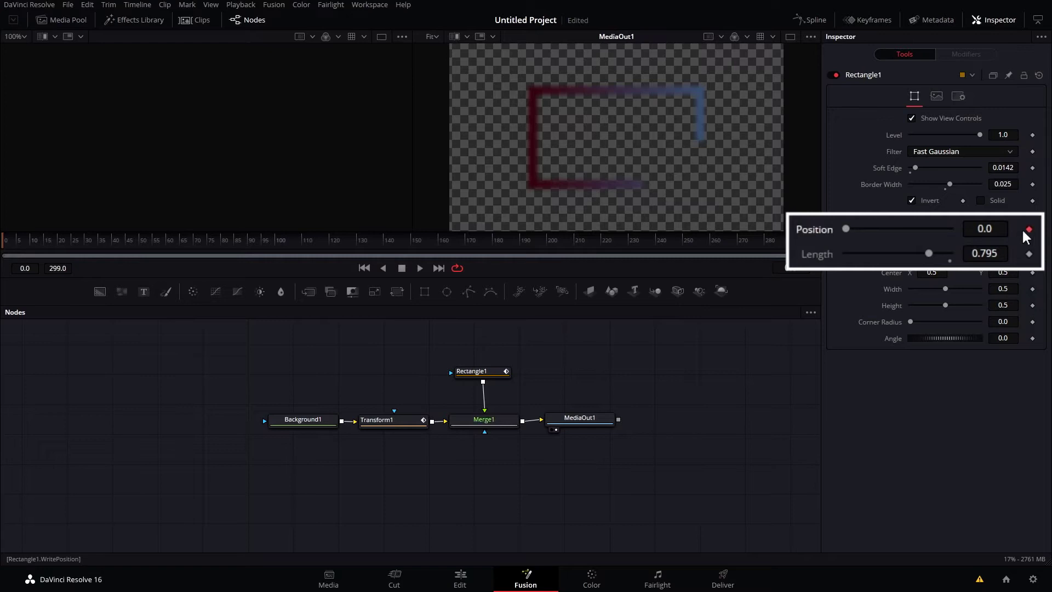
pyautogui.moveTo(347, 244); pyautogui.dragTo(606, 258)
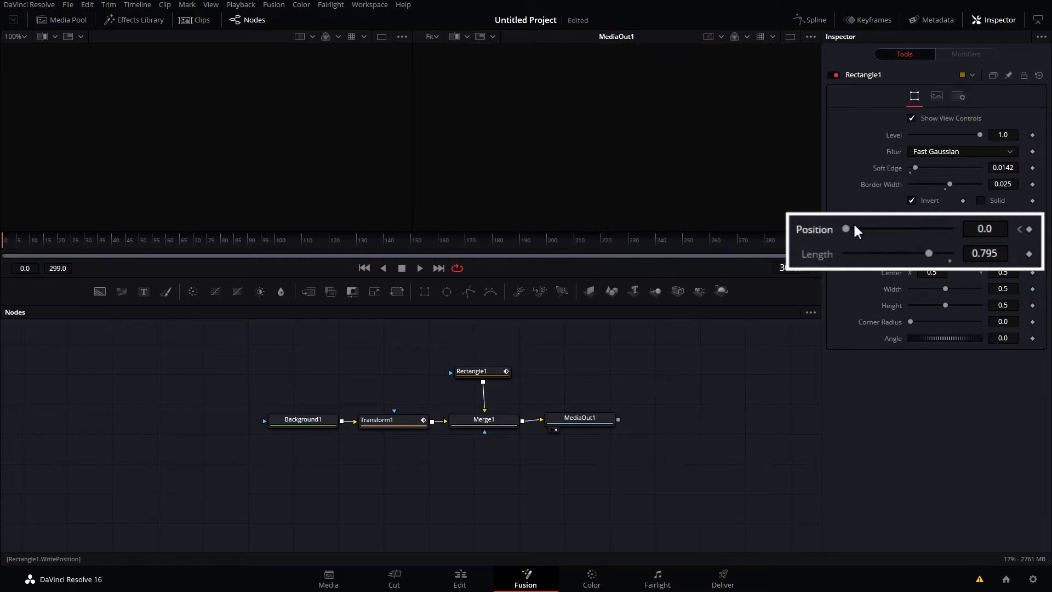
pyautogui.moveTo(855, 225); pyautogui.dragTo(885, 231)
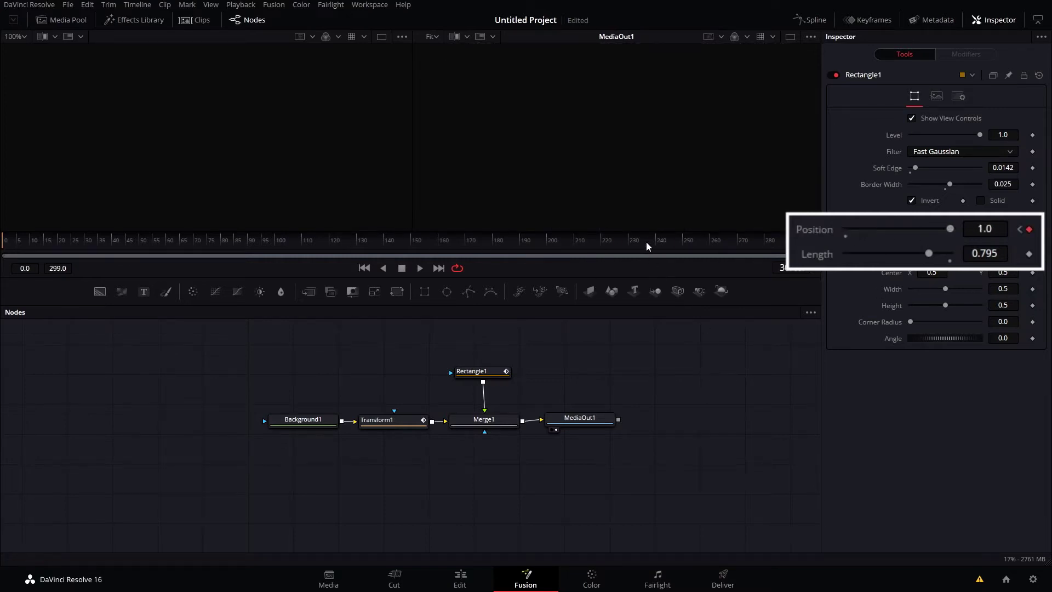
pyautogui.moveTo(646, 246); pyautogui.dragTo(281, 274)
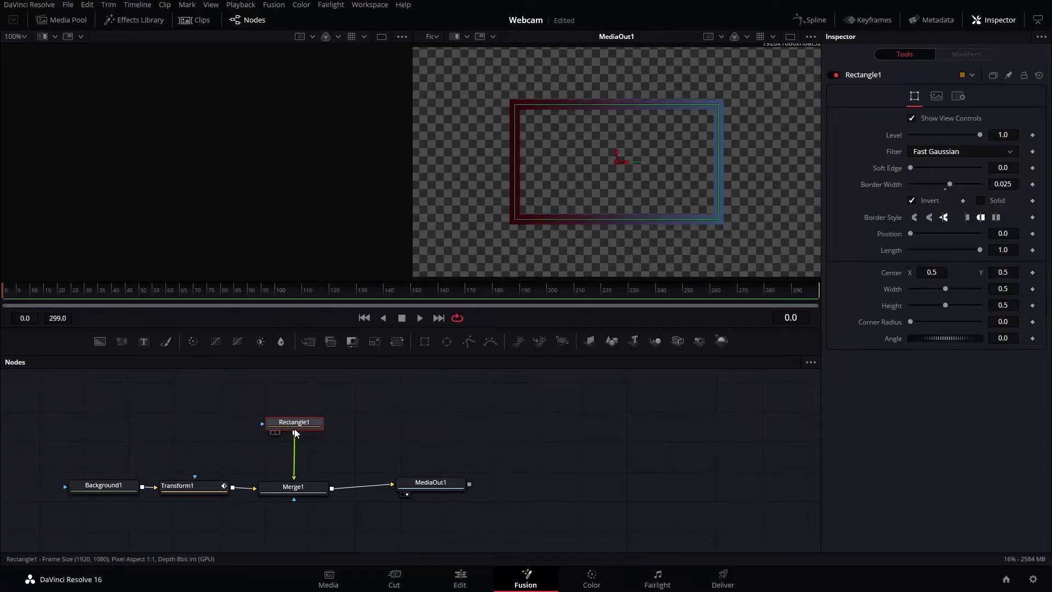
# Delete Rectangle1 and add a Polygon node in its place in the graph
pyautogui.press('Delete')
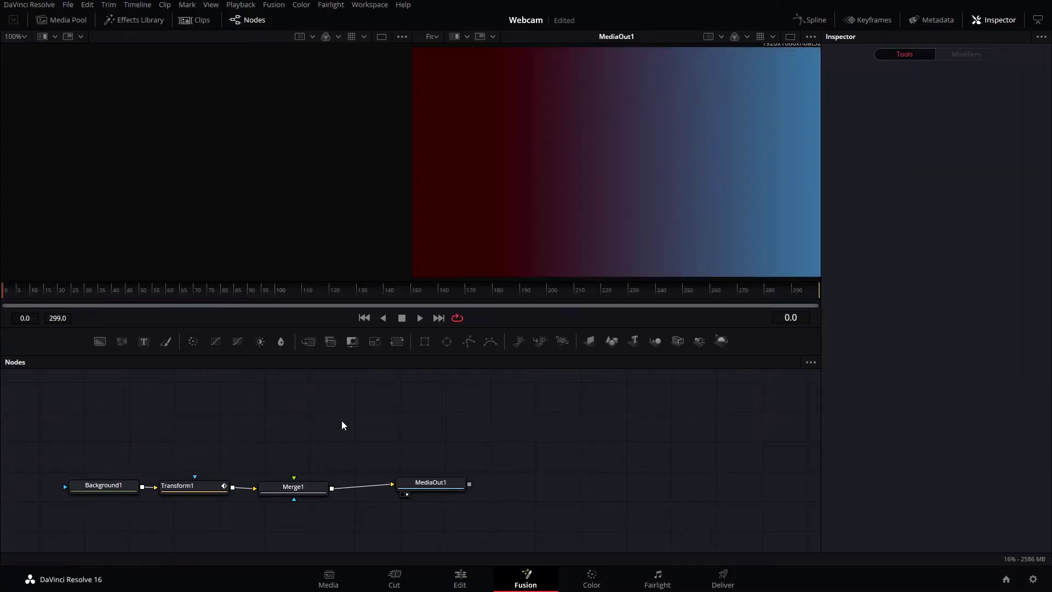
pyautogui.click(470, 343)
pyautogui.moveTo(307, 428); pyautogui.dragTo(294, 484)
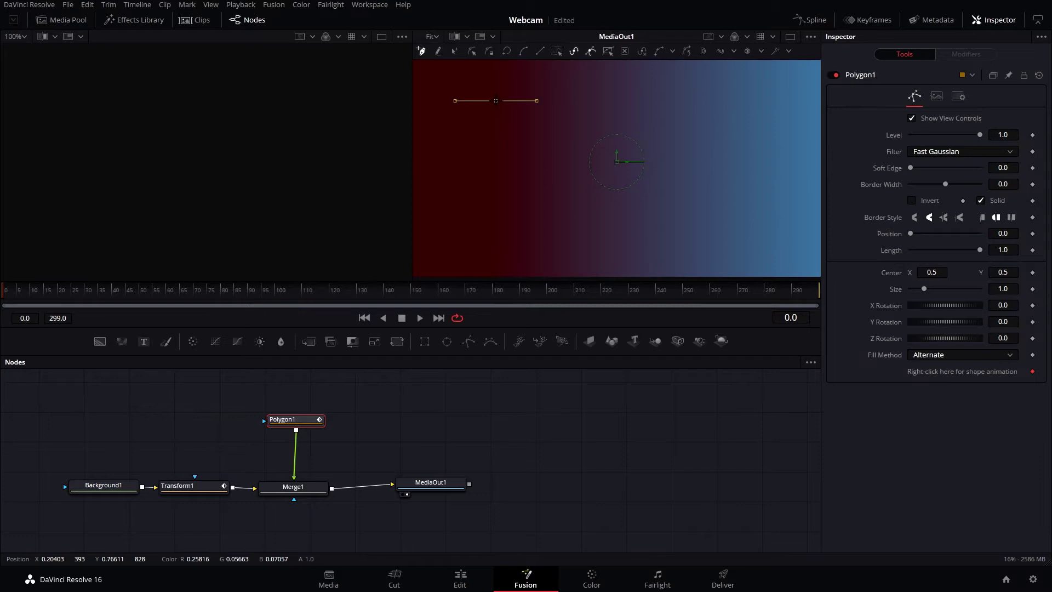
# Draw a closed four-corner trapezoid polygon in the viewer, then add a second Background node
pyautogui.click(713, 98)
pyautogui.moveTo(714, 181); pyautogui.dragTo(714, 223)
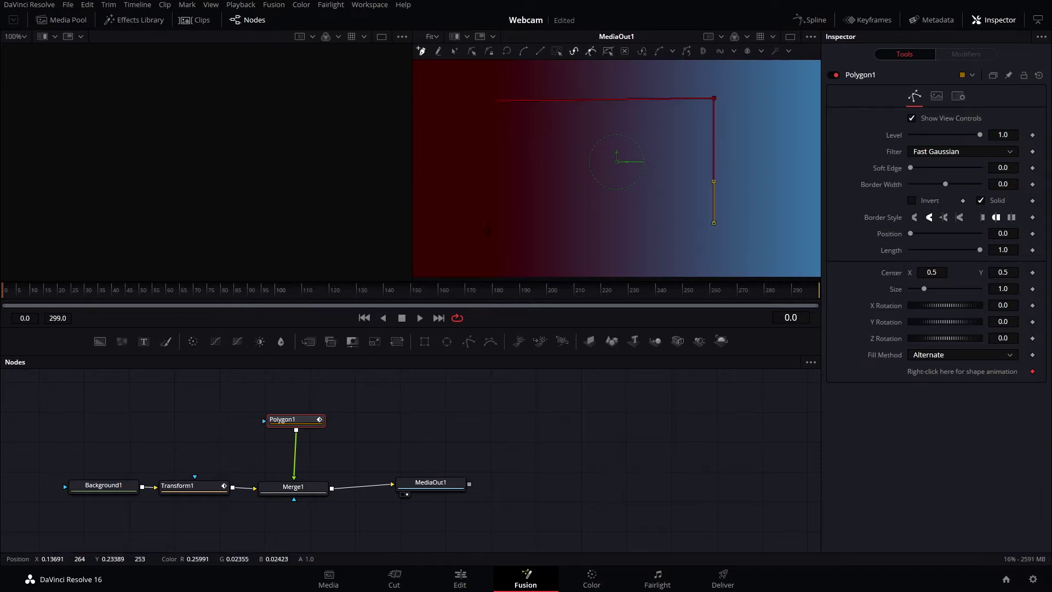
pyautogui.click(489, 230)
pyautogui.click(497, 102)
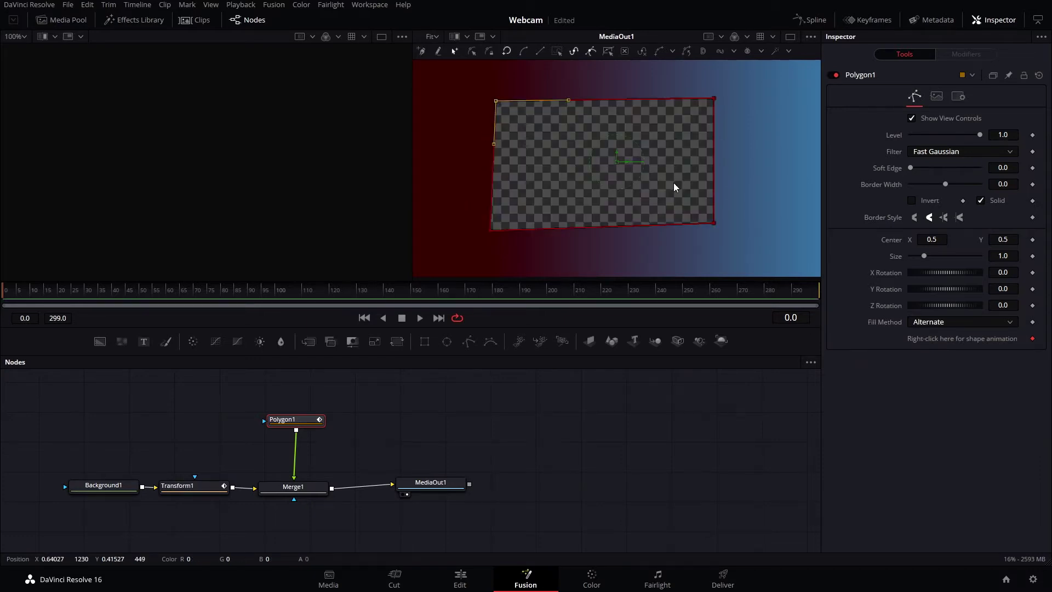
pyautogui.moveTo(714, 225); pyautogui.dragTo(730, 242)
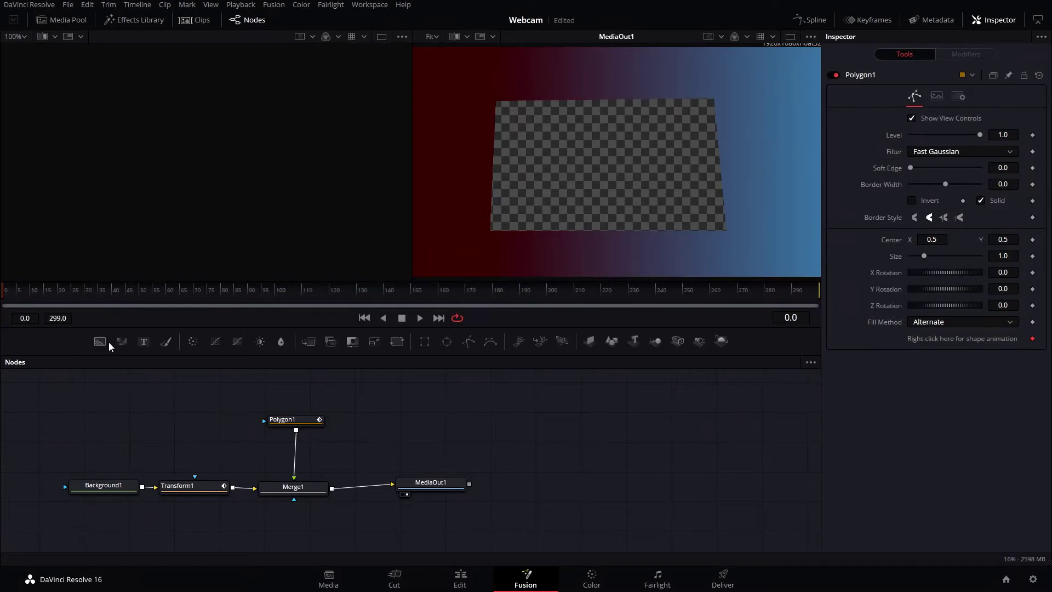
pyautogui.click(102, 345)
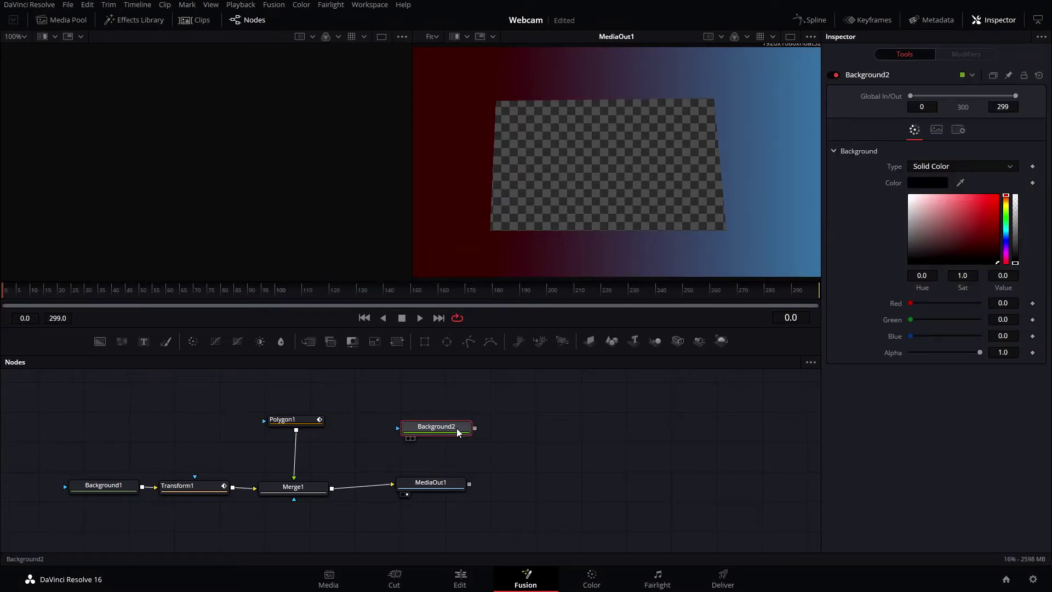
# Make Background2 white with an image size of 16 × 9 pixels
pyautogui.moveTo(930, 260); pyautogui.dragTo(888, 181)
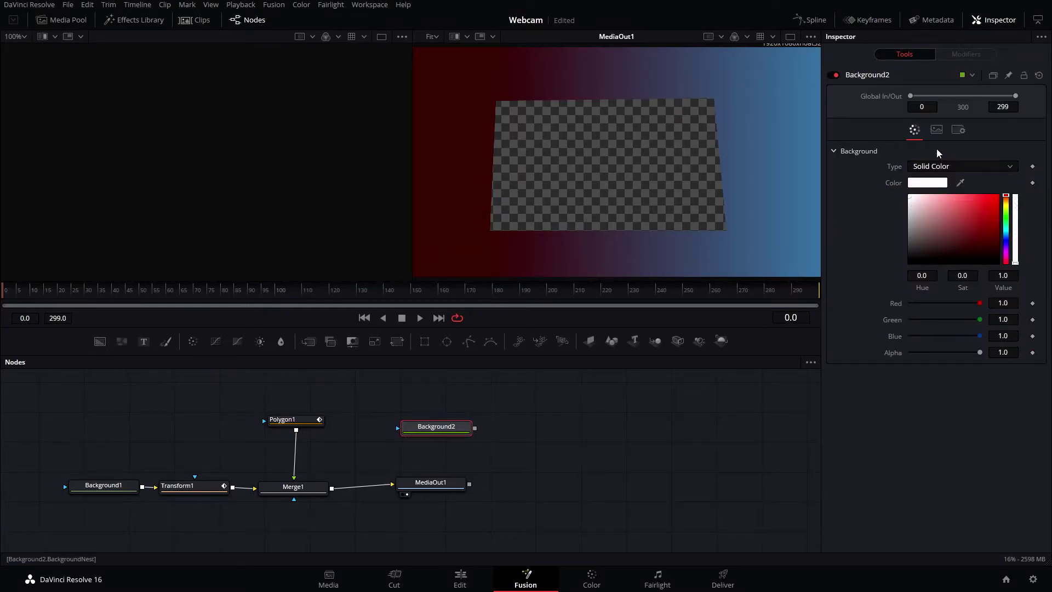
pyautogui.click(937, 130)
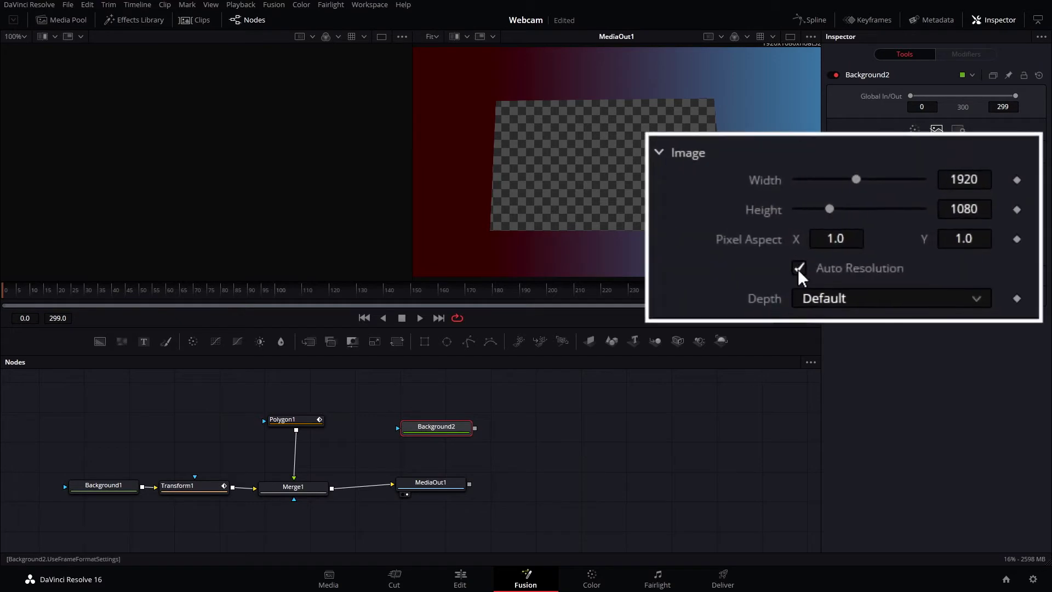
pyautogui.click(984, 179)
pyautogui.press('Tab')
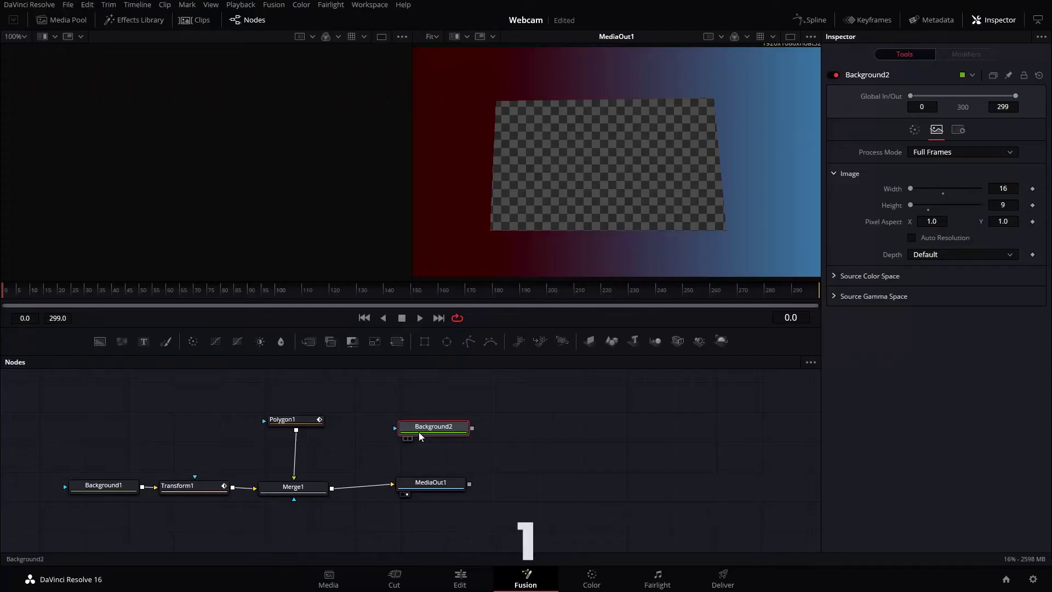
# Show Background2 in the left viewer with Show Pixel Grid turned on
pyautogui.press('1')
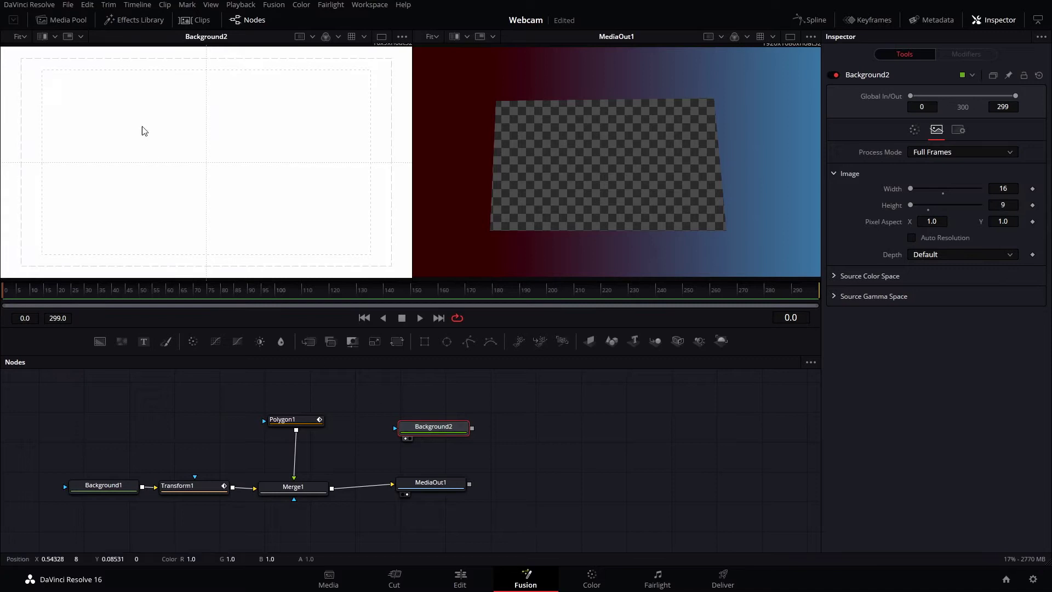
pyautogui.rightClick(214, 128)
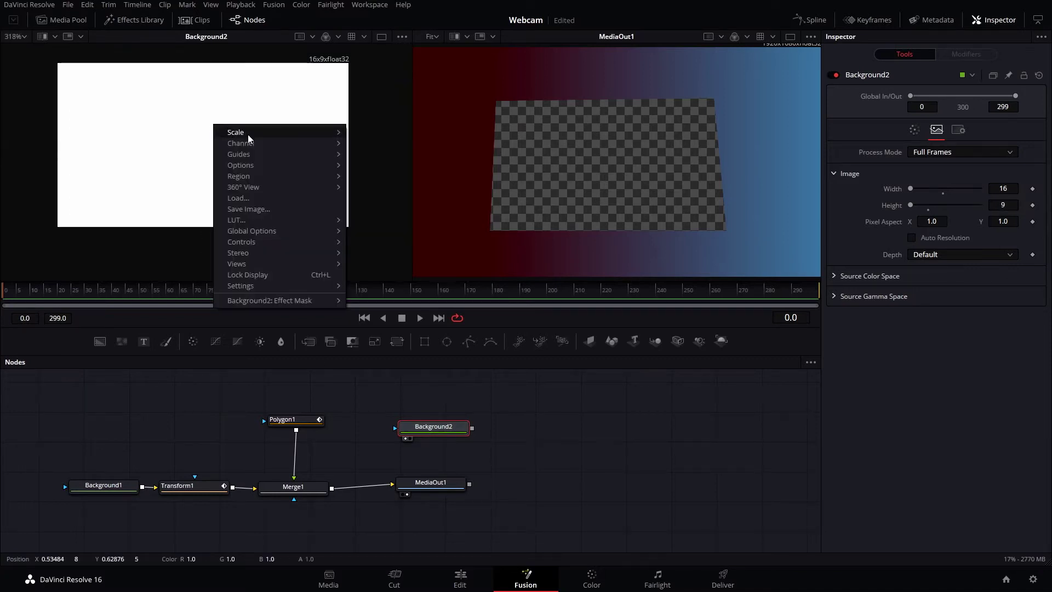
pyautogui.moveTo(241, 165)
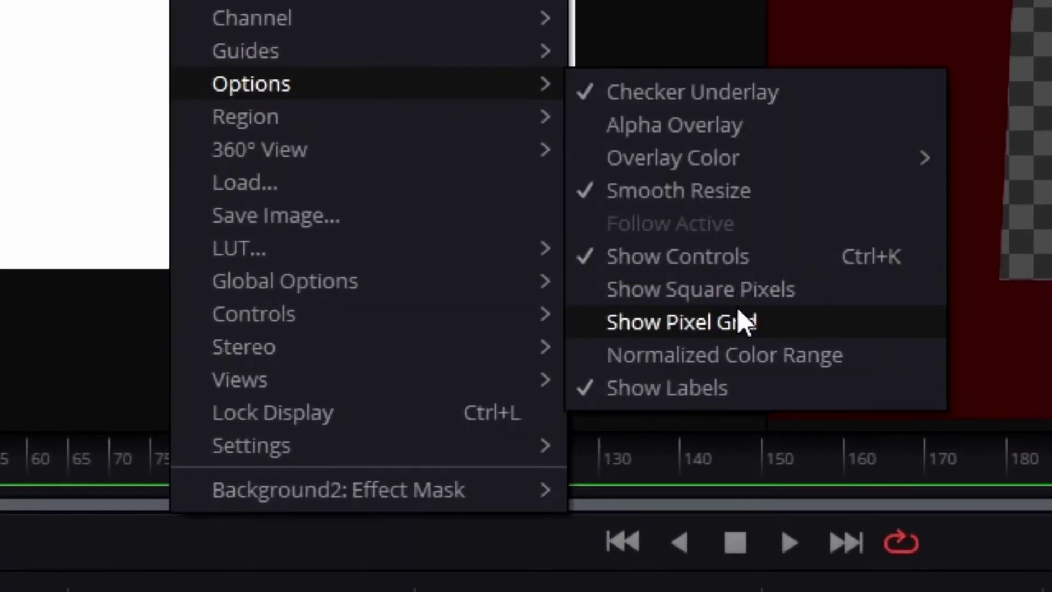
pyautogui.click(738, 307)
pyautogui.moveTo(336, 318)
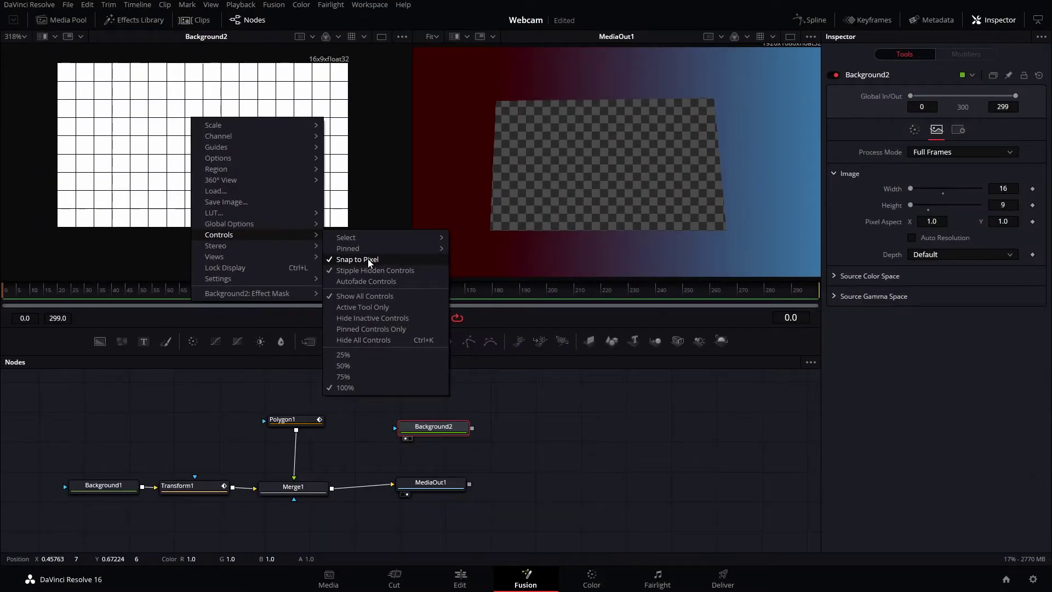
pyautogui.click(357, 184)
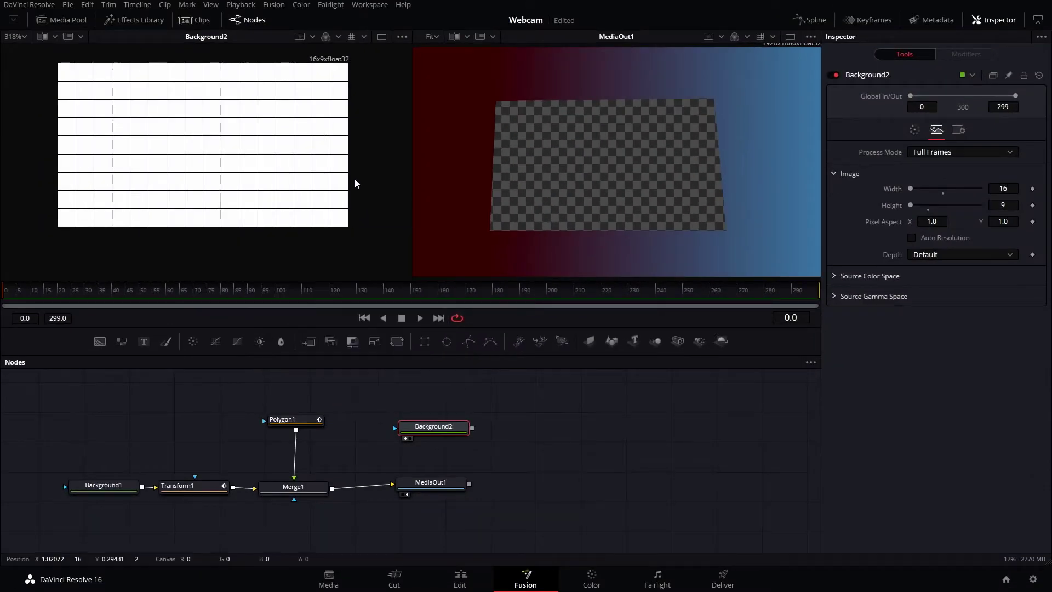
# Drag Polygon1's points onto the frame corners and pull its bottom points below the image
pyautogui.click(308, 421)
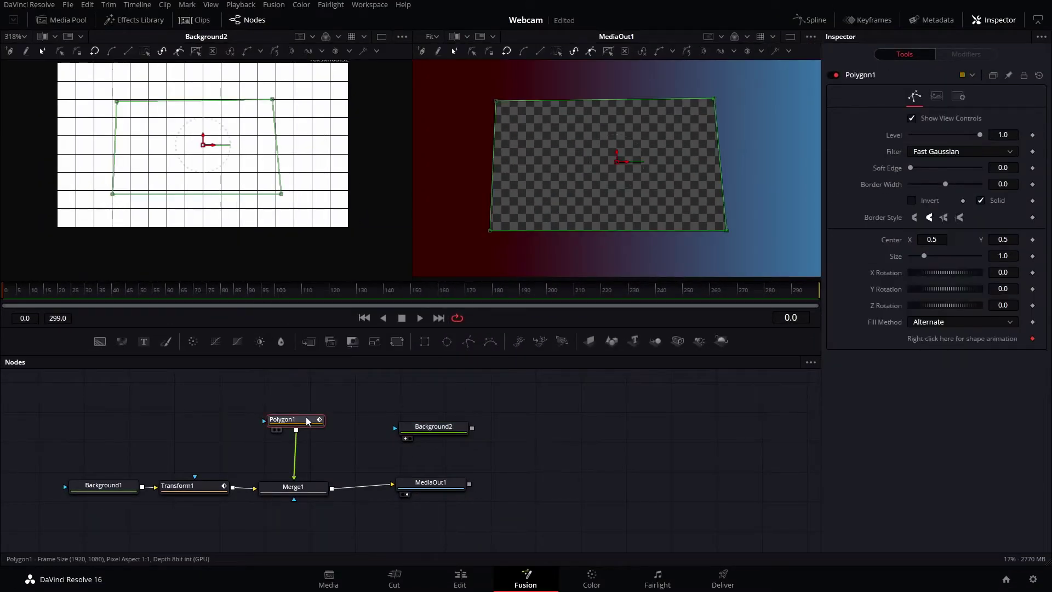
pyautogui.scroll(-2, 628, 137)
pyautogui.moveTo(117, 102); pyautogui.dragTo(60, 67)
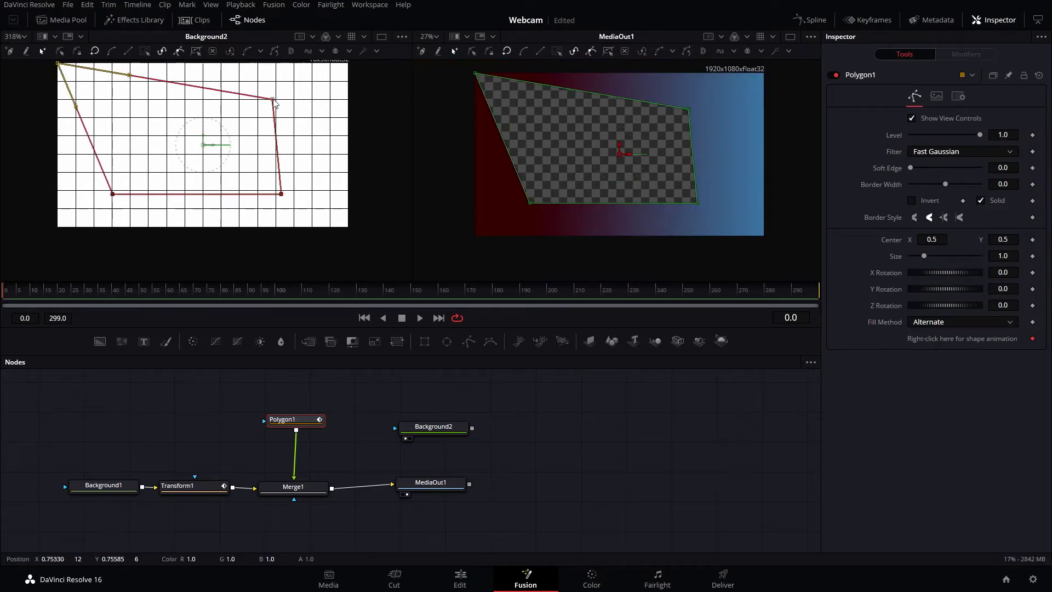
pyautogui.moveTo(274, 101); pyautogui.dragTo(350, 228)
pyautogui.moveTo(112, 194); pyautogui.dragTo(58, 226)
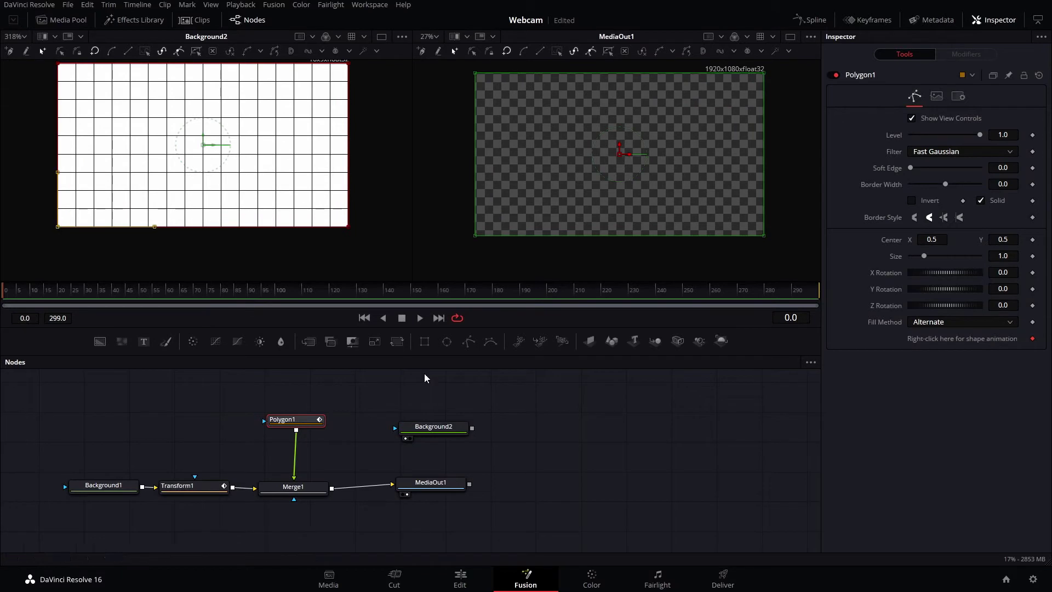
pyautogui.moveTo(321, 233); pyautogui.dragTo(133, 263)
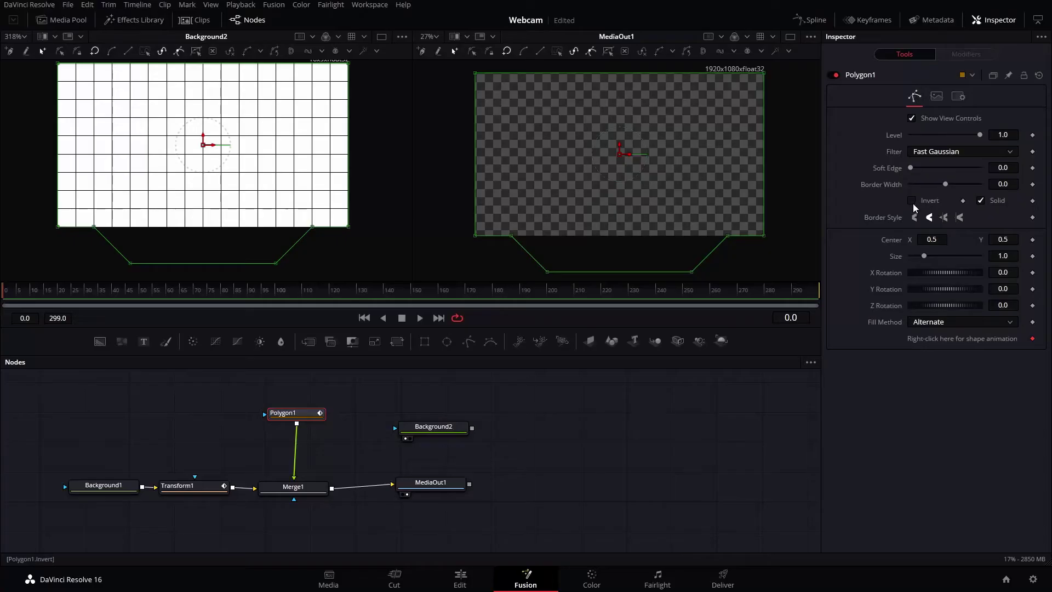
# Make Polygon1 an inverted, non-solid outline with 0.016 border width and size 0.5
pyautogui.click(914, 202)
pyautogui.click(980, 200)
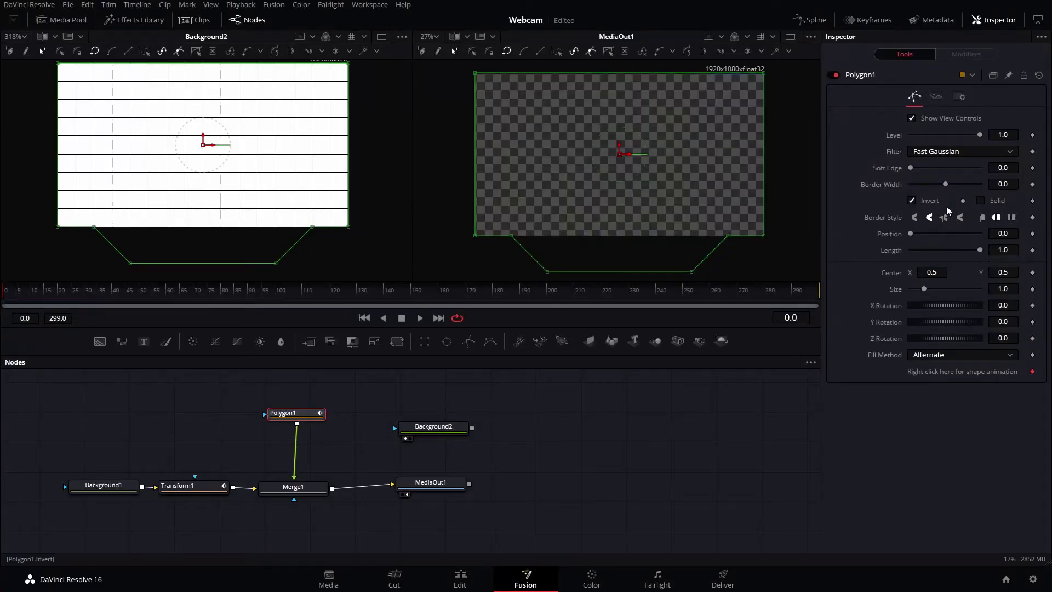
pyautogui.moveTo(946, 185); pyautogui.dragTo(949, 189)
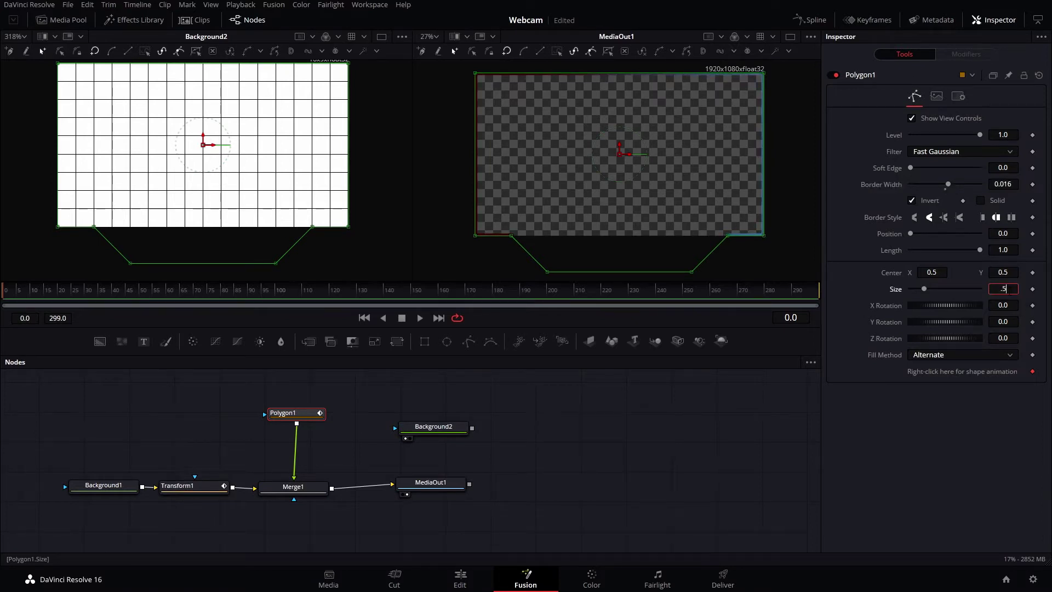
pyautogui.write('.5')
pyautogui.press('Tab')
pyautogui.click(737, 395)
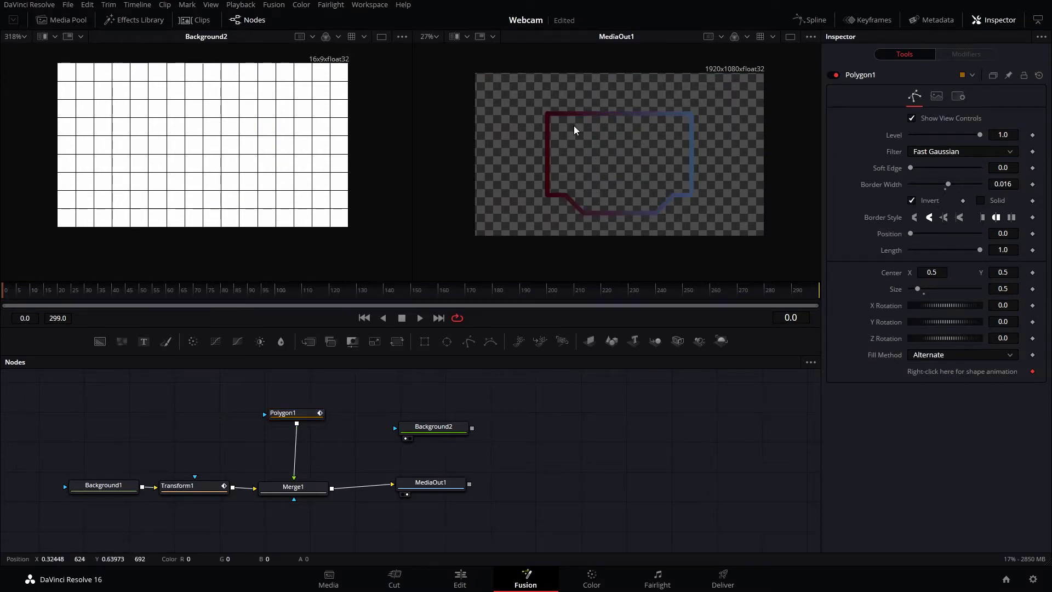
pyautogui.click(307, 414)
# Duplicate Polygon1 as Polygon1_1 and feed the copy into Merge1
pyautogui.hotkey('ctrl', 'c')
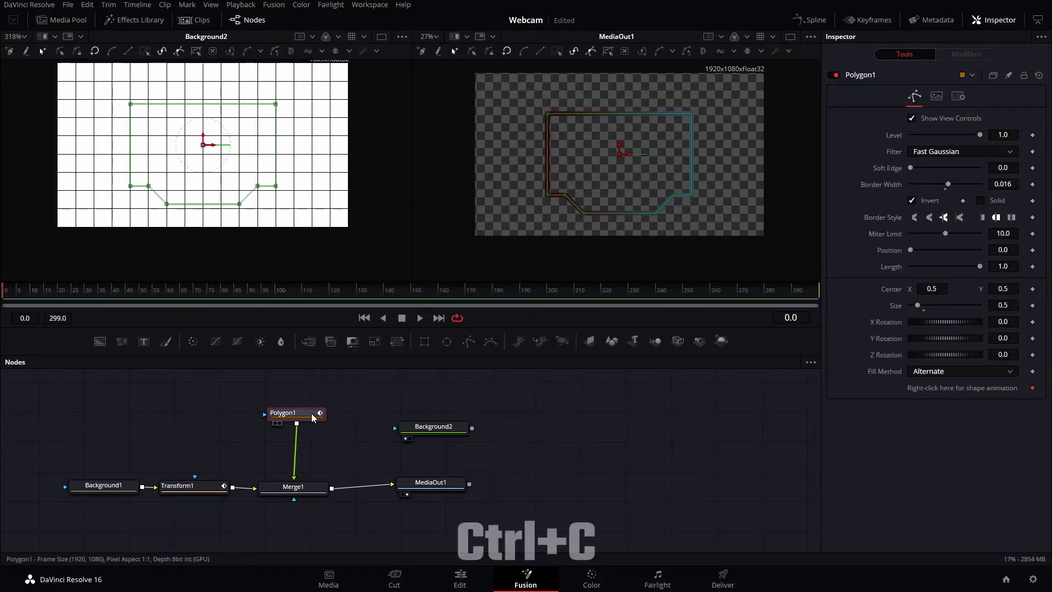
pyautogui.hotkey('ctrl', 'v')
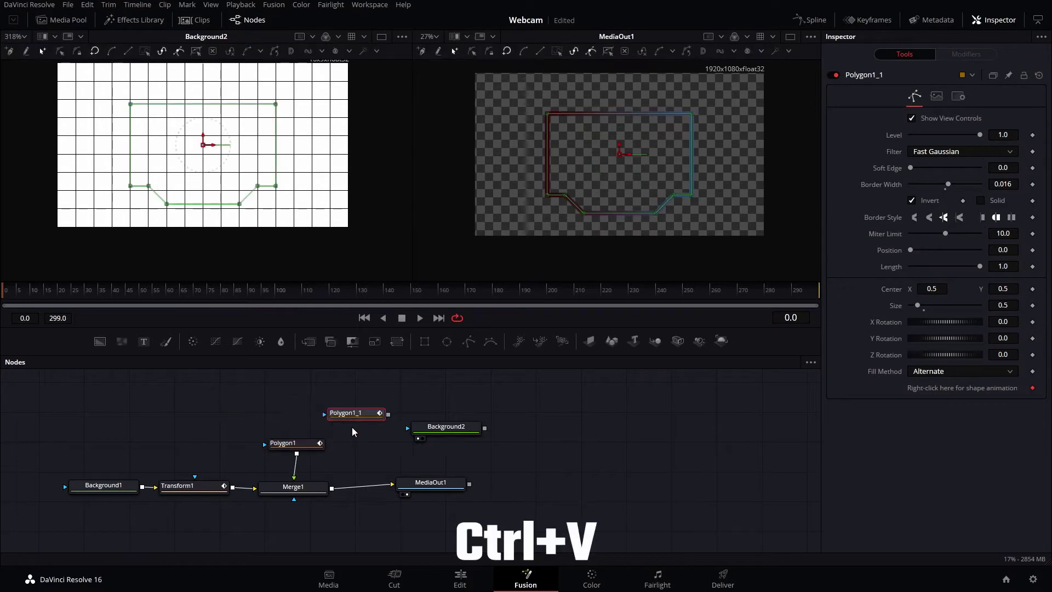
pyautogui.moveTo(373, 455); pyautogui.dragTo(287, 498)
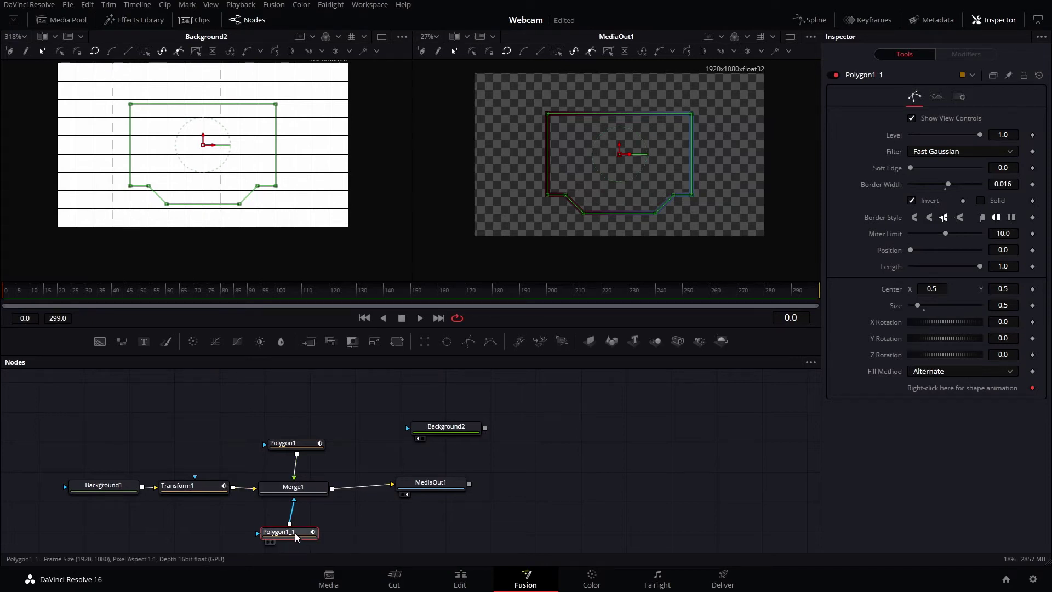
# Delete the copy's left and right side points, leaving only the bottom trapezoid
pyautogui.moveTo(535, 103); pyautogui.dragTo(600, 208)
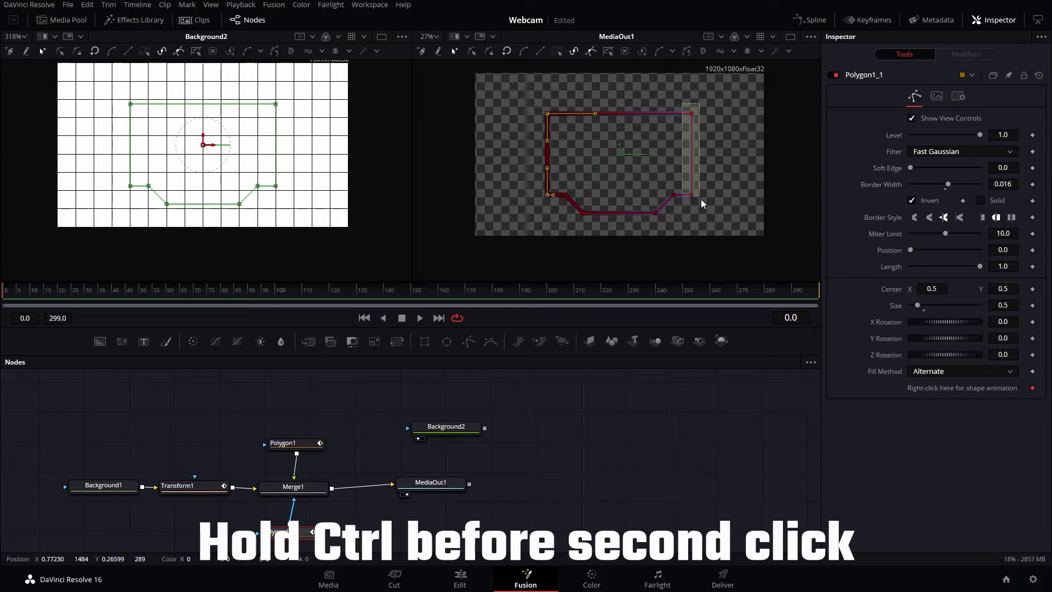
pyautogui.moveTo(702, 203); pyautogui.dragTo(703, 210)
pyautogui.press('Delete')
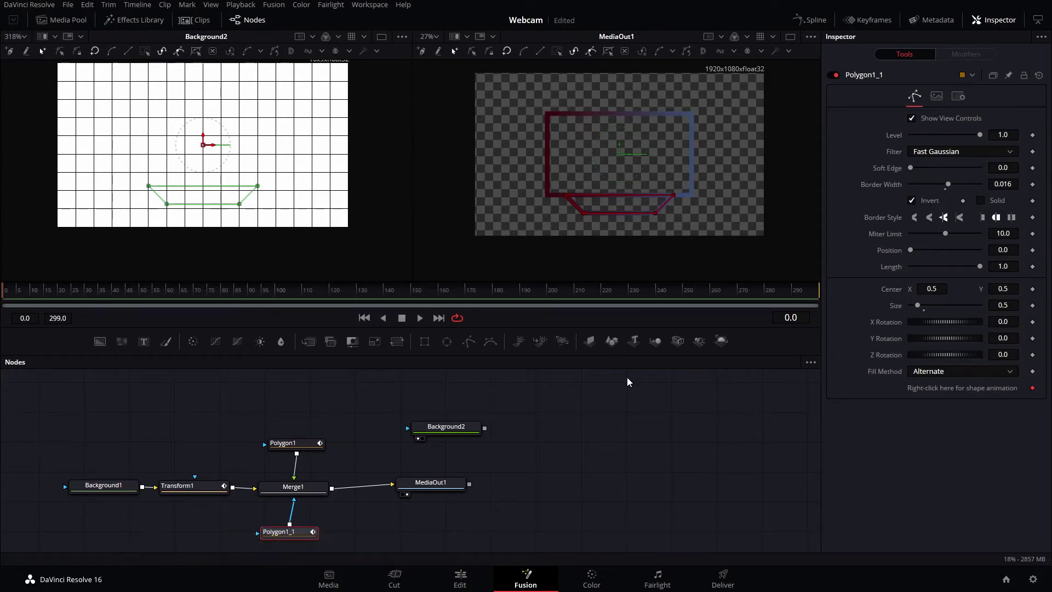
pyautogui.click(639, 410)
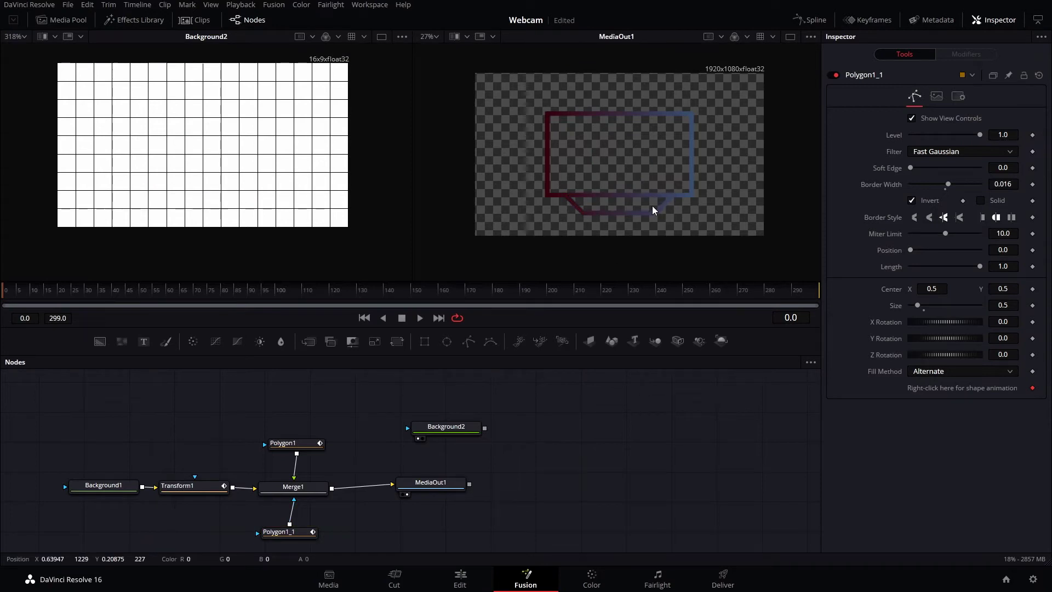
# Make the Polygon1_1 trapezoid banner solid and shift MediaOut1 right to make room
pyautogui.click(280, 531)
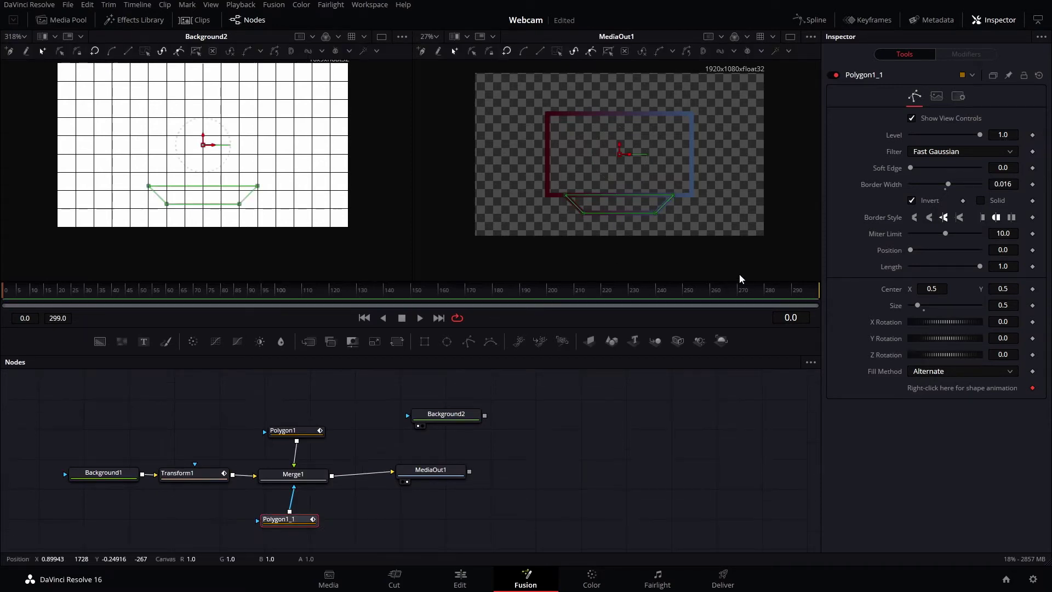
pyautogui.click(981, 200)
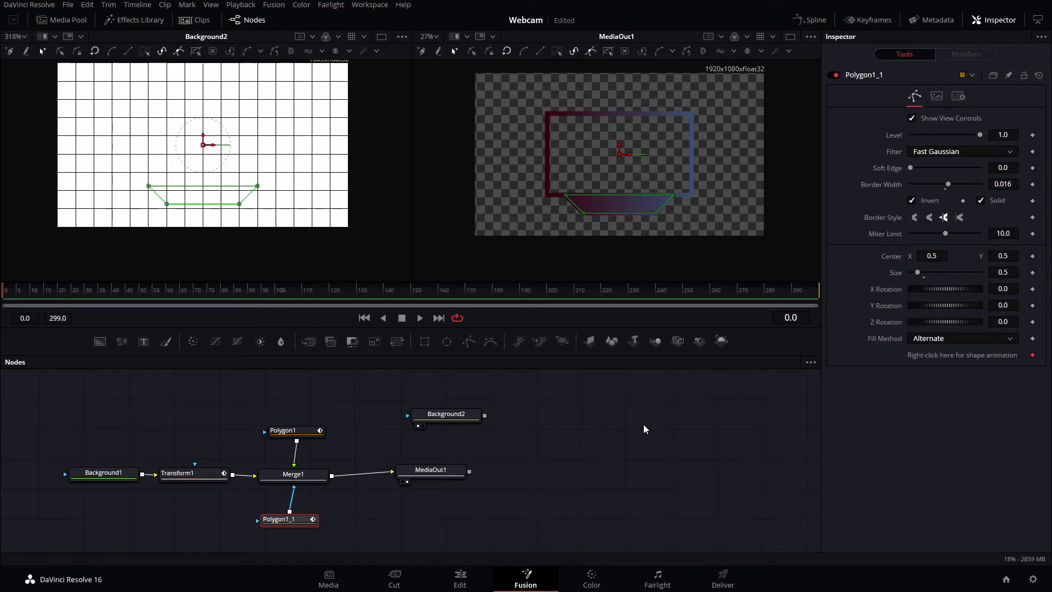
pyautogui.click(630, 432)
pyautogui.moveTo(428, 473); pyautogui.dragTo(518, 475)
pyautogui.click(293, 475)
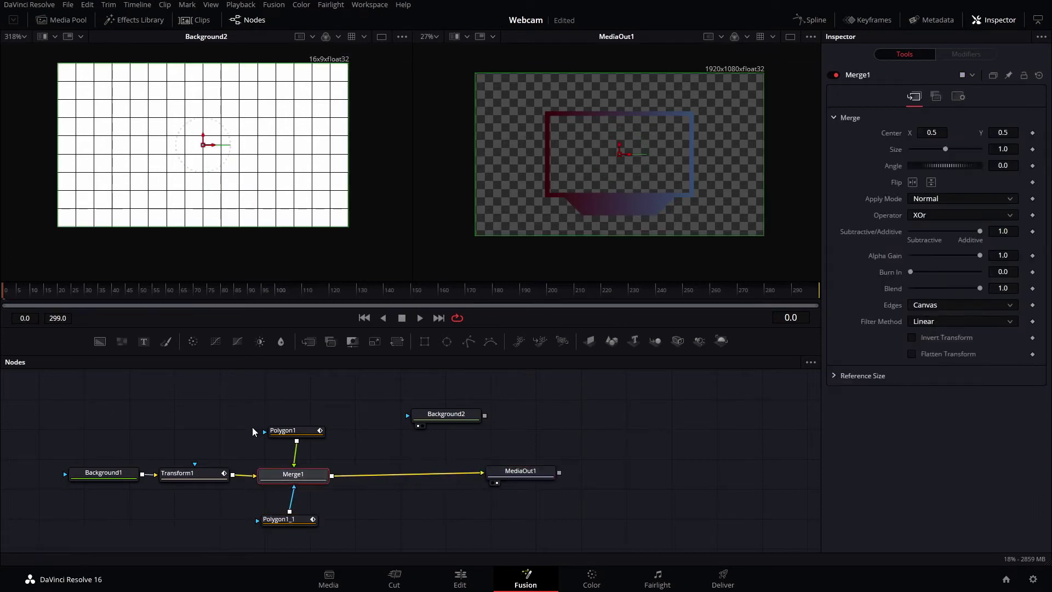
# Add a Text+ node after Merge1 with the name caption moved onto the lower banner
pyautogui.click(145, 342)
pyautogui.write('CameraTim')
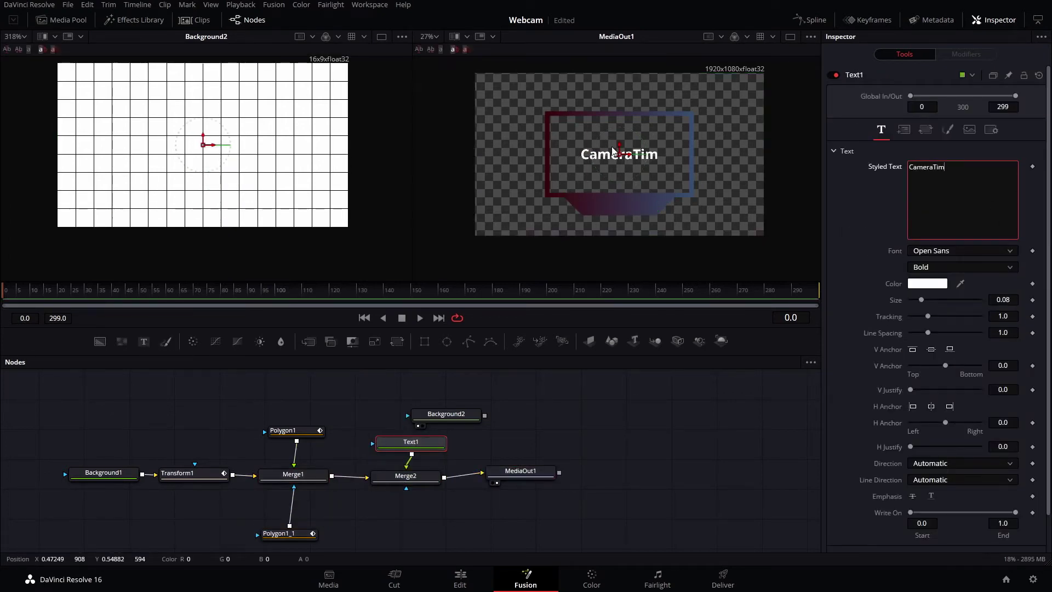
pyautogui.moveTo(612, 150); pyautogui.dragTo(620, 200)
pyautogui.hotkey('ctrl', 'f')
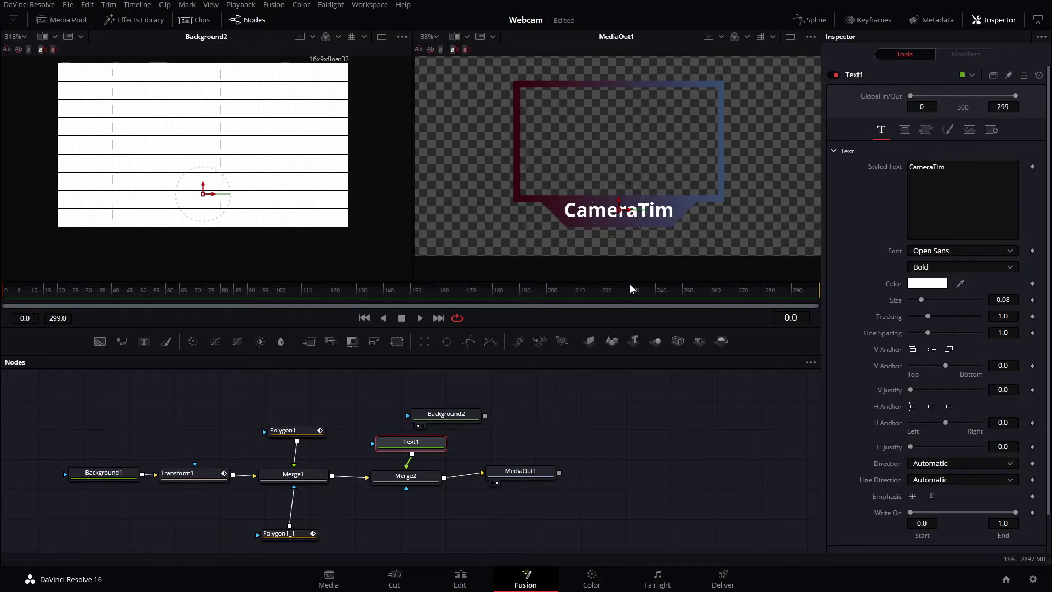
pyautogui.click(674, 435)
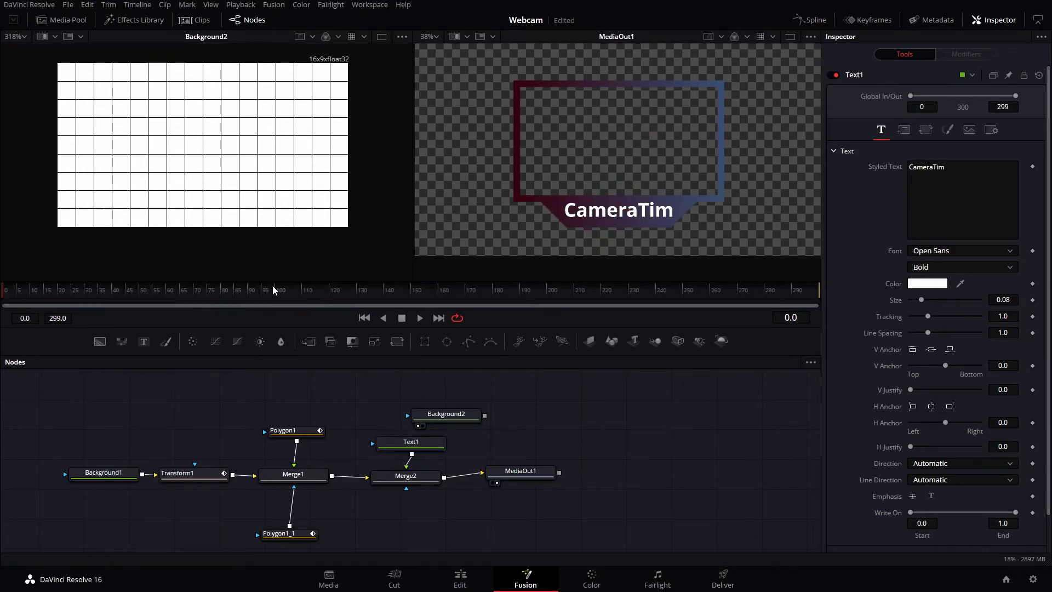
# Scrub the timeline from frame 75 to preview the animated frame
pyautogui.click(211, 292)
pyautogui.moveTo(313, 296); pyautogui.dragTo(376, 293)
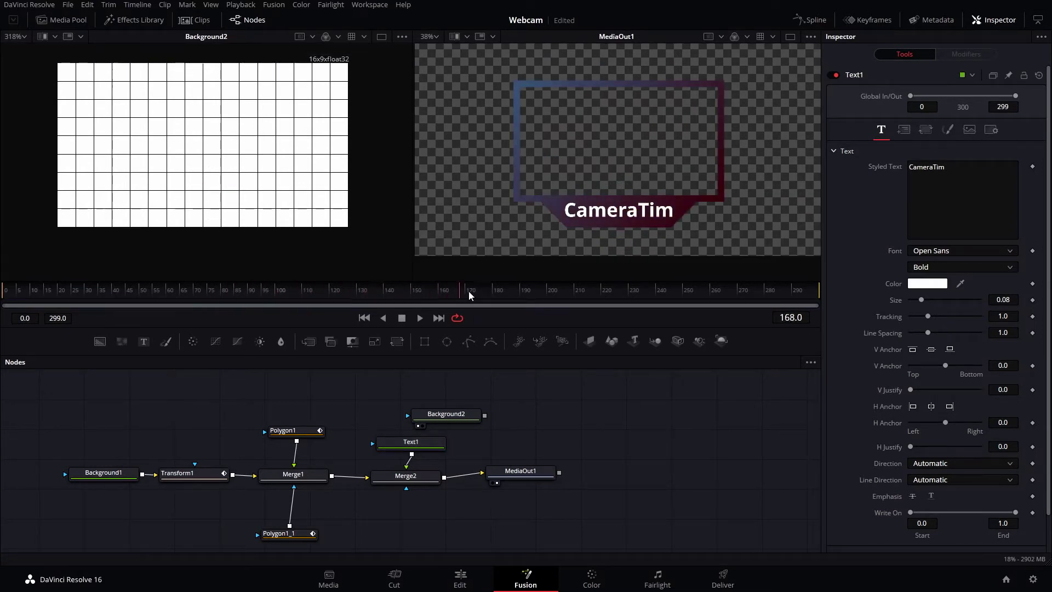
pyautogui.moveTo(469, 296); pyautogui.dragTo(594, 296)
pyautogui.click(296, 431)
# Try a thicker Polygon1 border, revert to 0.016, pin its Inspector, and select Polygon1_1
pyautogui.moveTo(952, 184); pyautogui.dragTo(952, 187)
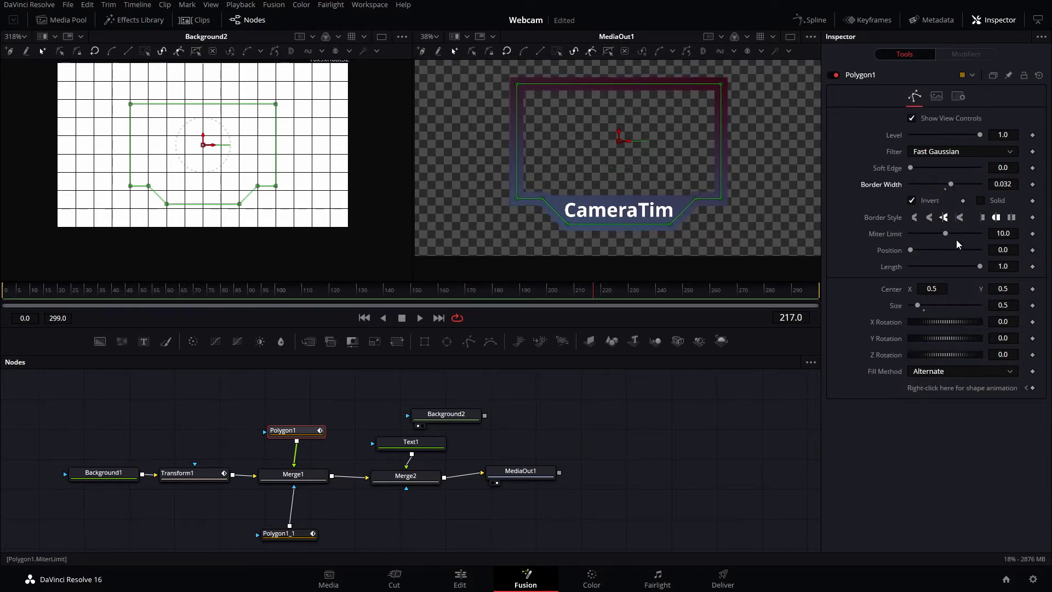
pyautogui.hotkey('ctrl', 'z')
pyautogui.click(689, 433)
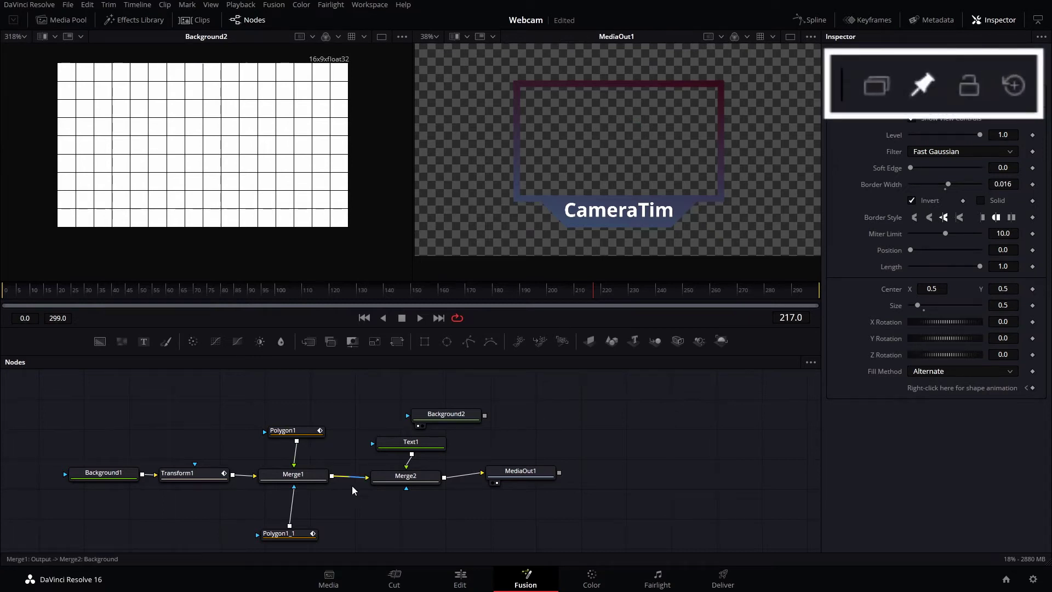
pyautogui.click(290, 534)
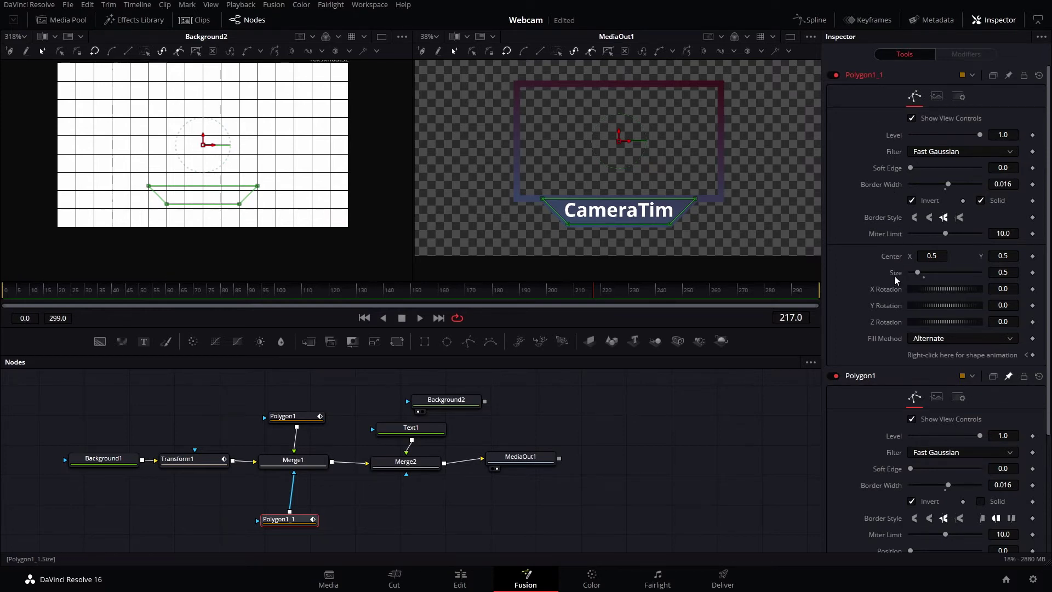
# Add expressions to Polygon1_1's Size, Border Width and Soft Edge
pyautogui.rightClick(898, 280)
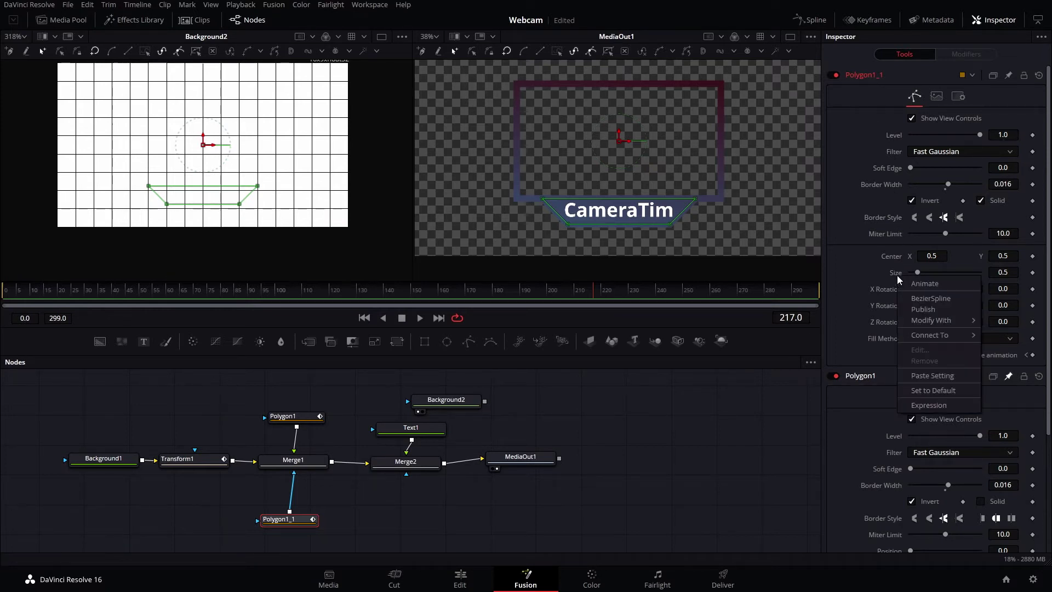
pyautogui.click(927, 406)
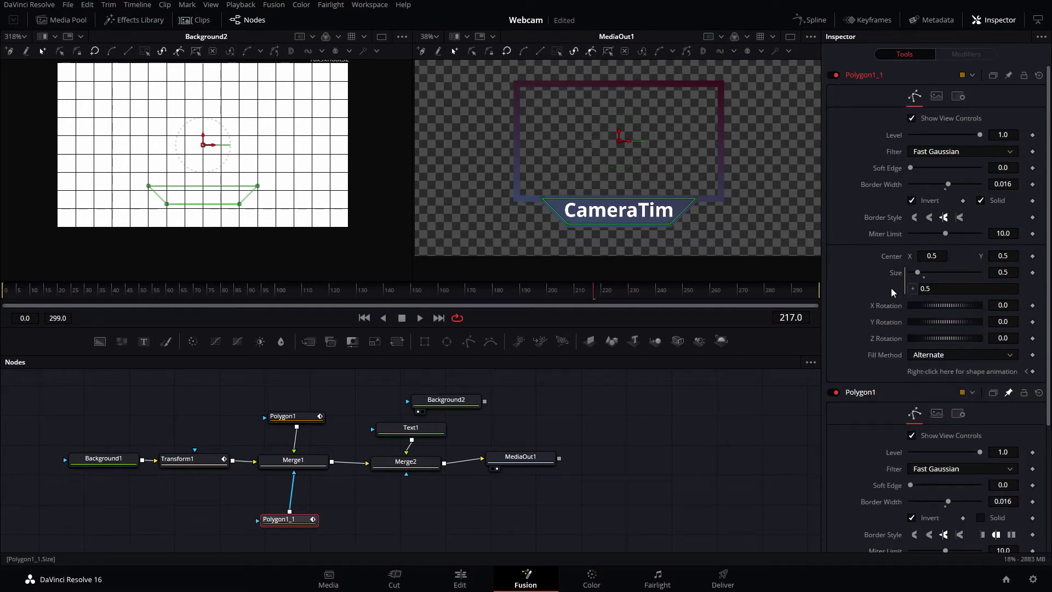
pyautogui.rightClick(893, 189)
pyautogui.click(926, 318)
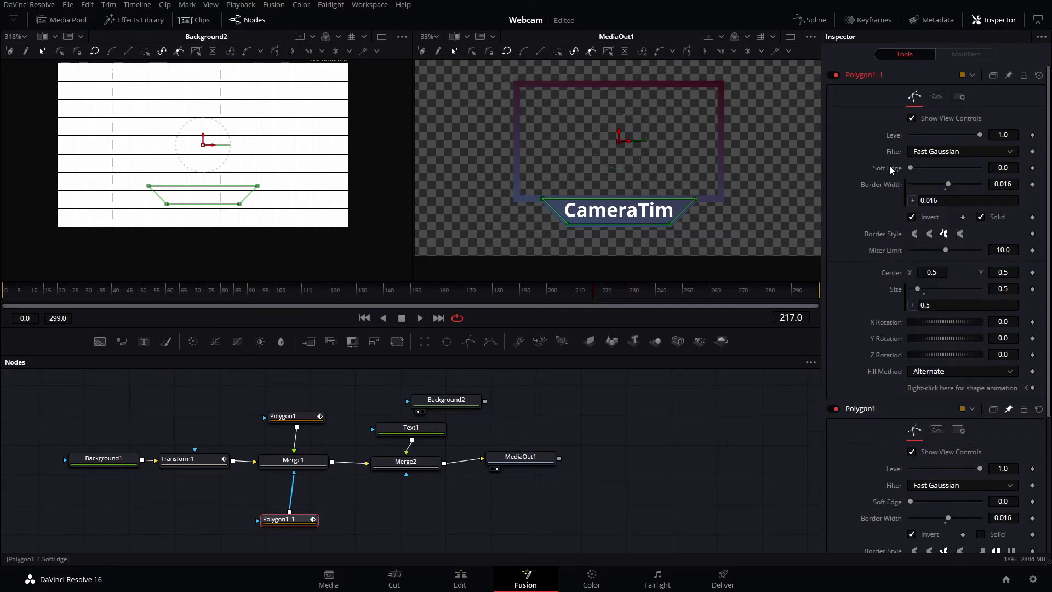
pyautogui.rightClick(892, 169)
pyautogui.click(919, 301)
# Pick-whip each expression to Polygon1's matching Size, Border Width and Soft Edge controls
pyautogui.scroll(-3, 919, 301)
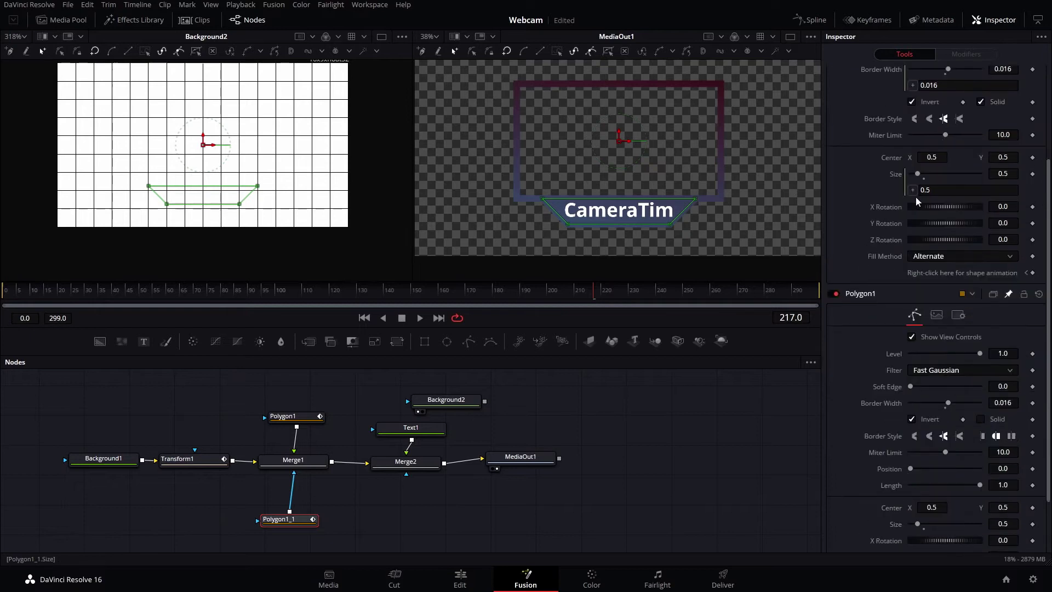
pyautogui.moveTo(912, 189); pyautogui.dragTo(902, 525)
pyautogui.scroll(2, 888, 474)
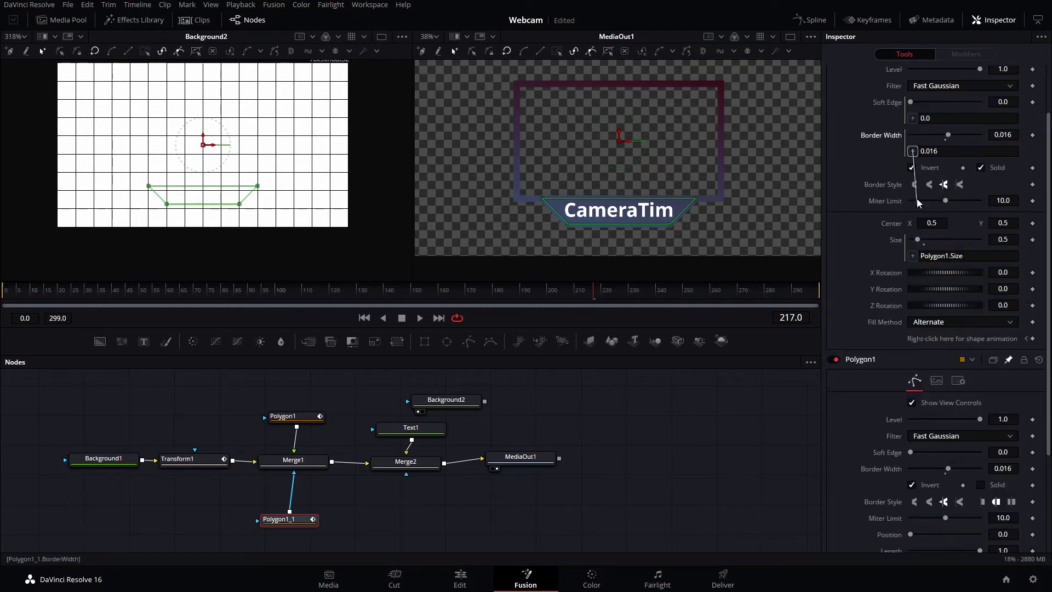
pyautogui.moveTo(913, 150); pyautogui.dragTo(885, 336)
pyautogui.moveTo(915, 118); pyautogui.dragTo(899, 454)
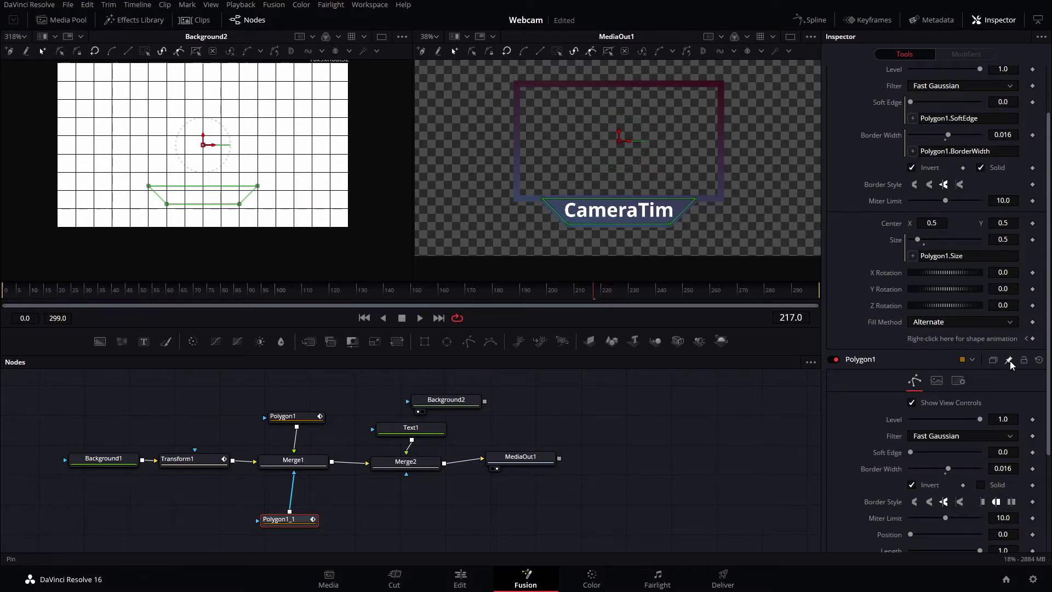
pyautogui.click(296, 417)
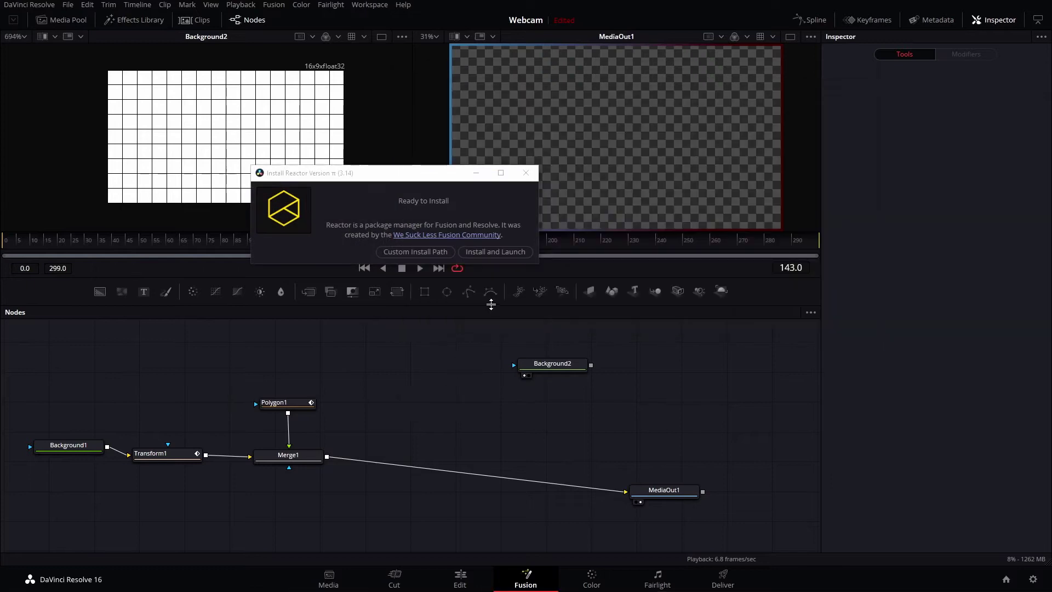
# Install the Reactor package manager with Install and Launch
pyautogui.click(483, 251)
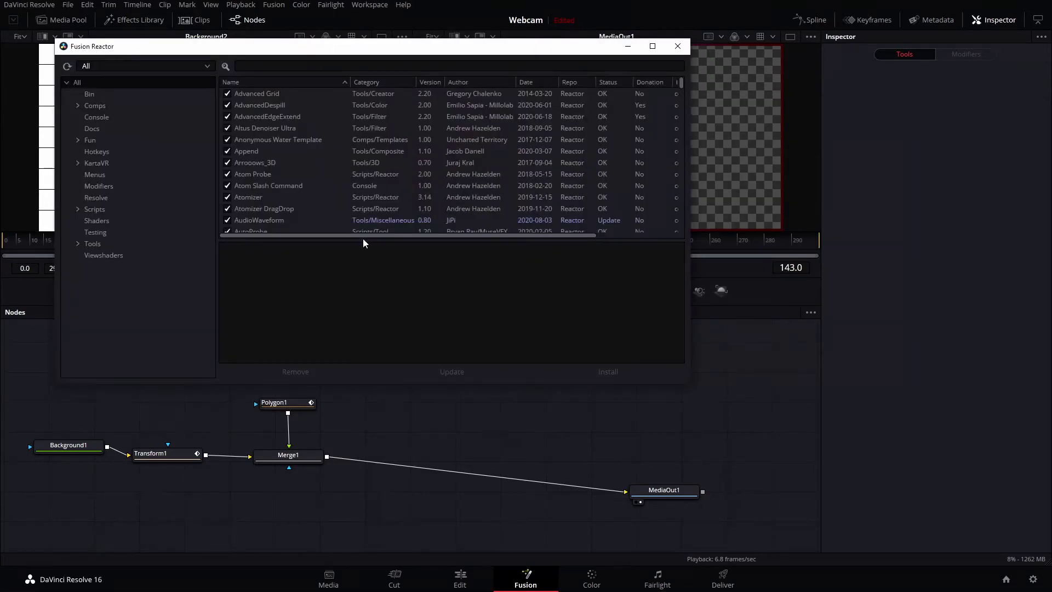
# Search Reactor for 'lightning', review Lightning Fuse and Blitz FX Lite, then close it
pyautogui.click(248, 65)
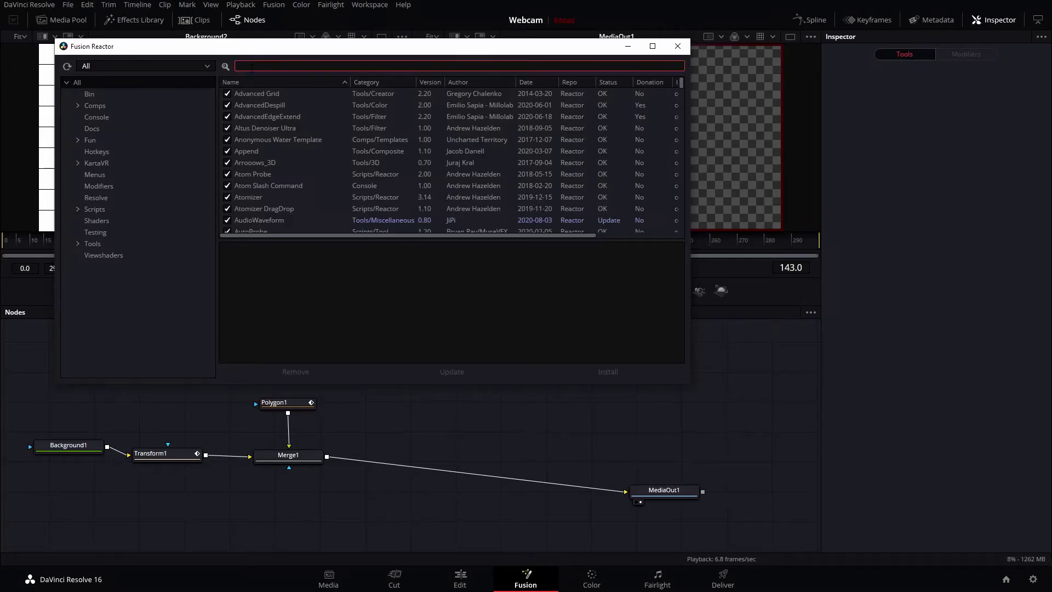
pyautogui.write('lightning')
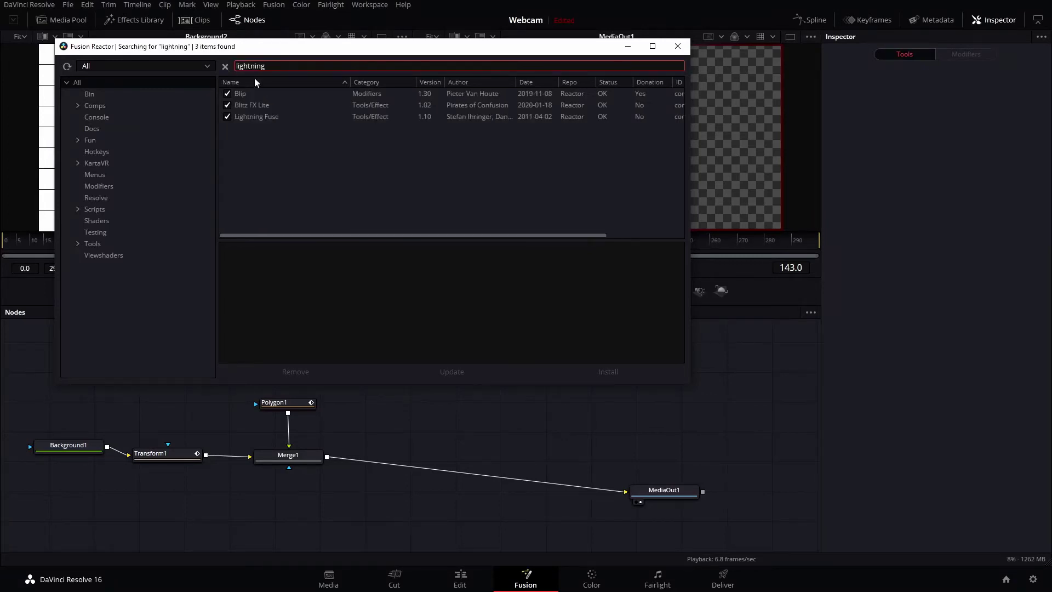
pyautogui.click(263, 117)
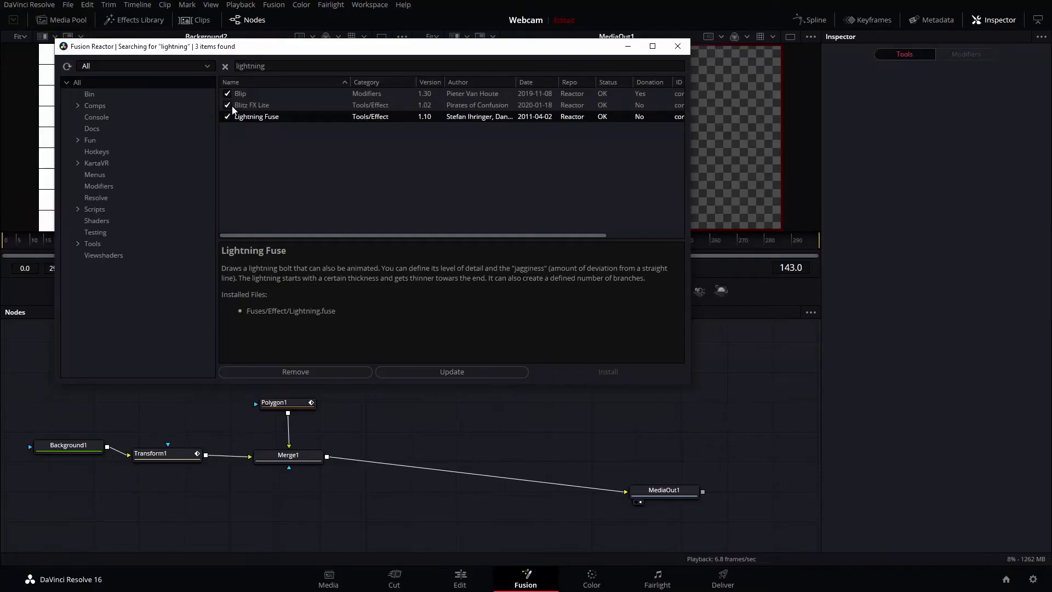
pyautogui.click(239, 105)
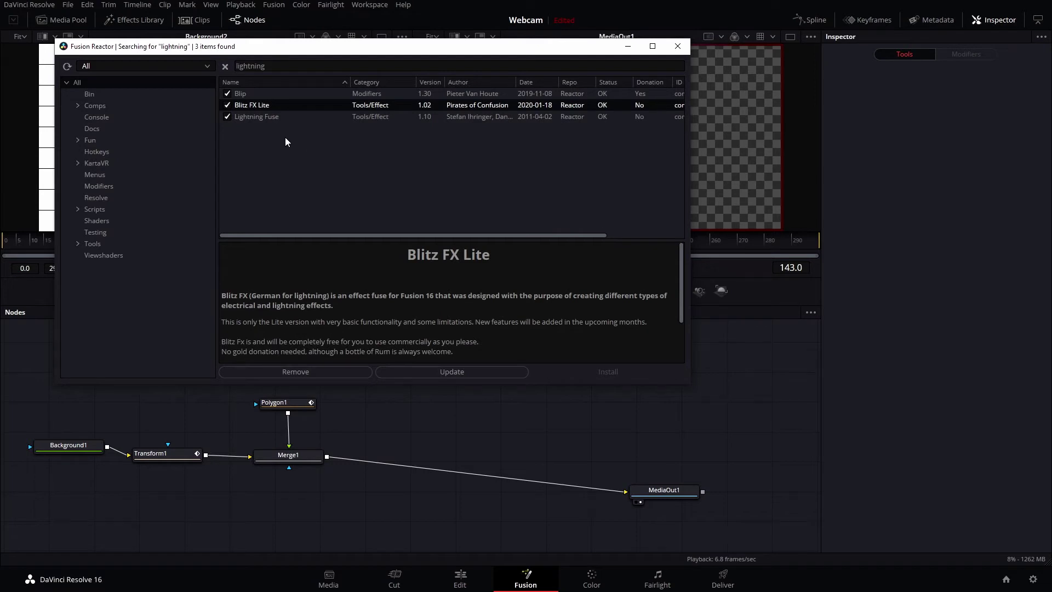
pyautogui.click(682, 53)
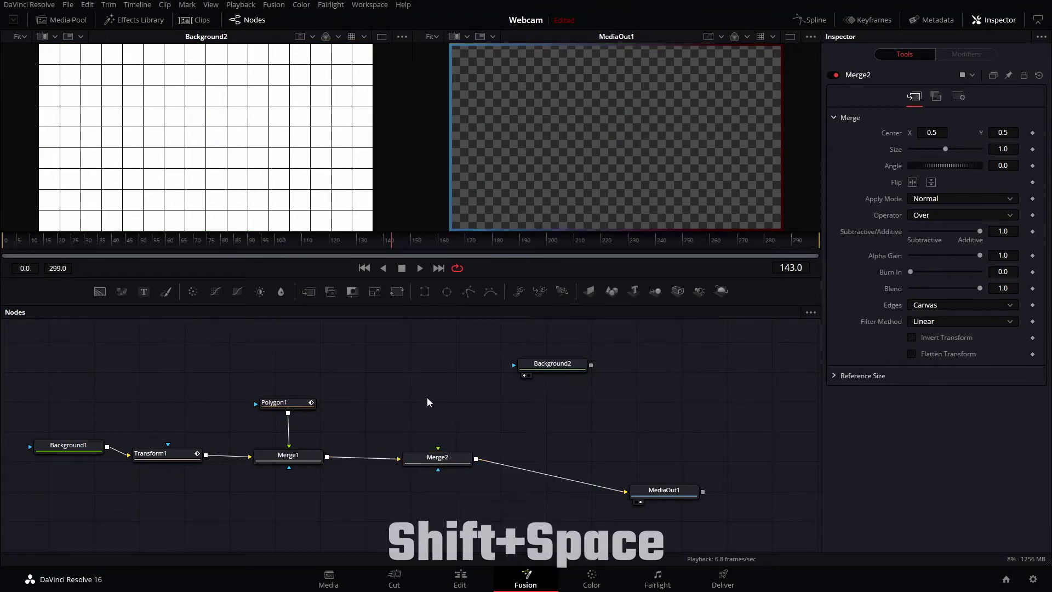
# Add a Lightning node and connect Lightning1 into Merge2
pyautogui.hotkey('shift', 'space')
pyautogui.write('lightning')
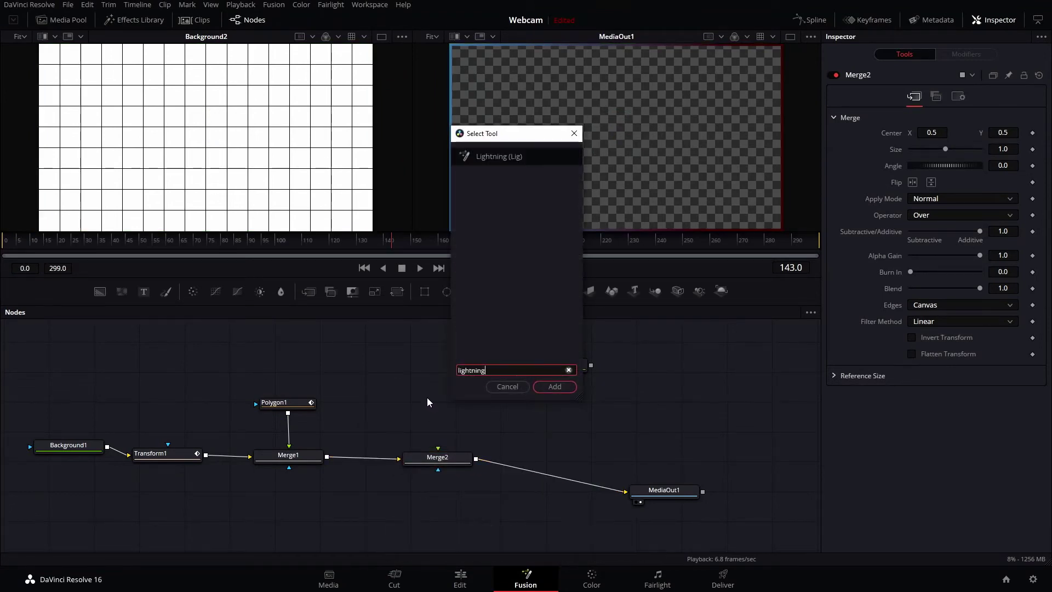
pyautogui.press('Return')
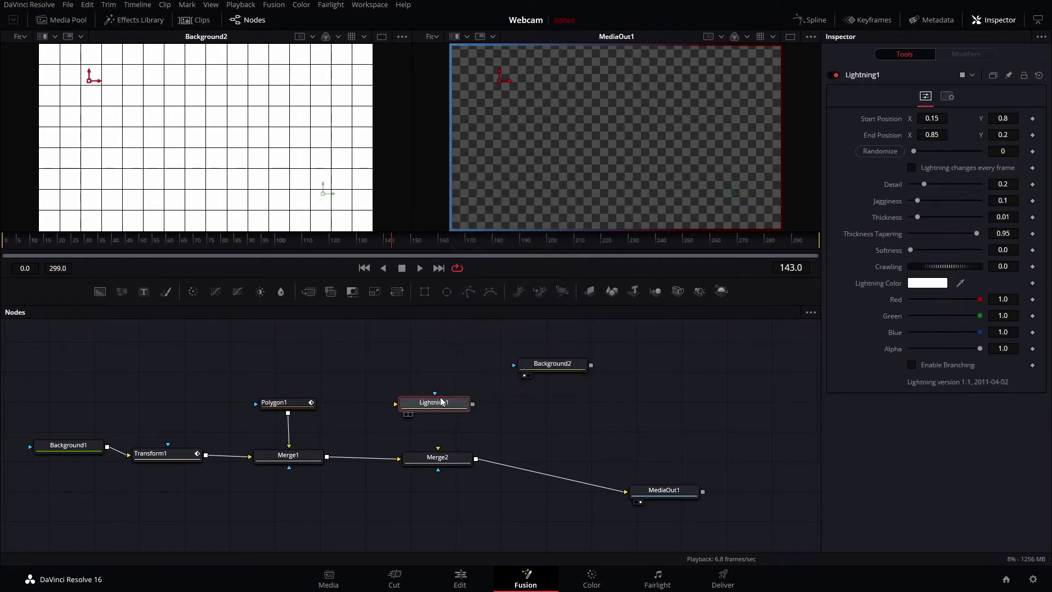
pyautogui.moveTo(457, 403); pyautogui.dragTo(439, 464)
pyautogui.moveTo(449, 400); pyautogui.dragTo(448, 397)
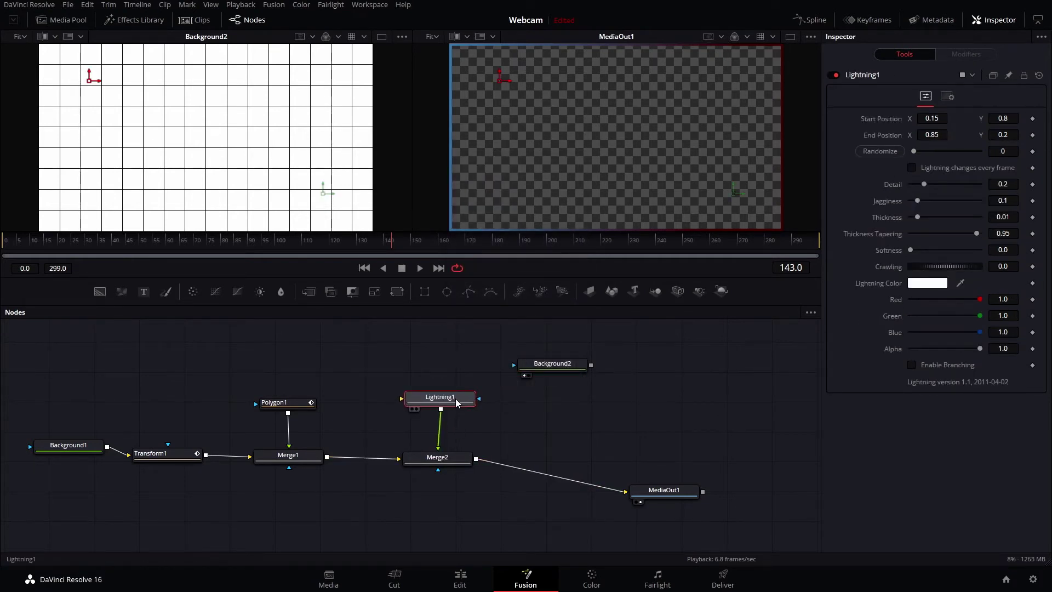
pyautogui.click(430, 377)
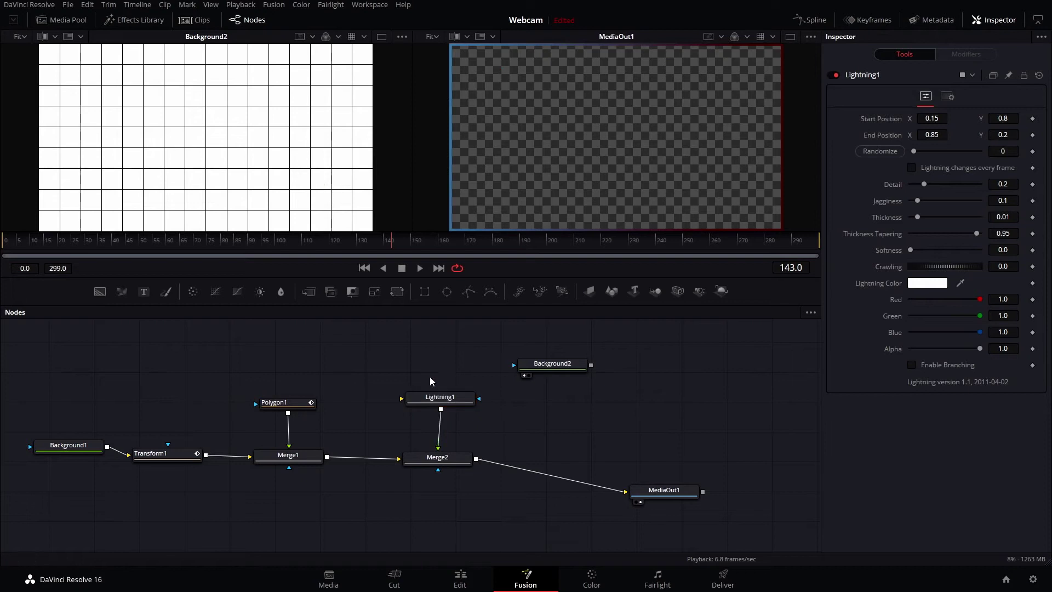
# Feed a fully transparent Background3 (Alpha 0) into Lightning1
pyautogui.click(98, 292)
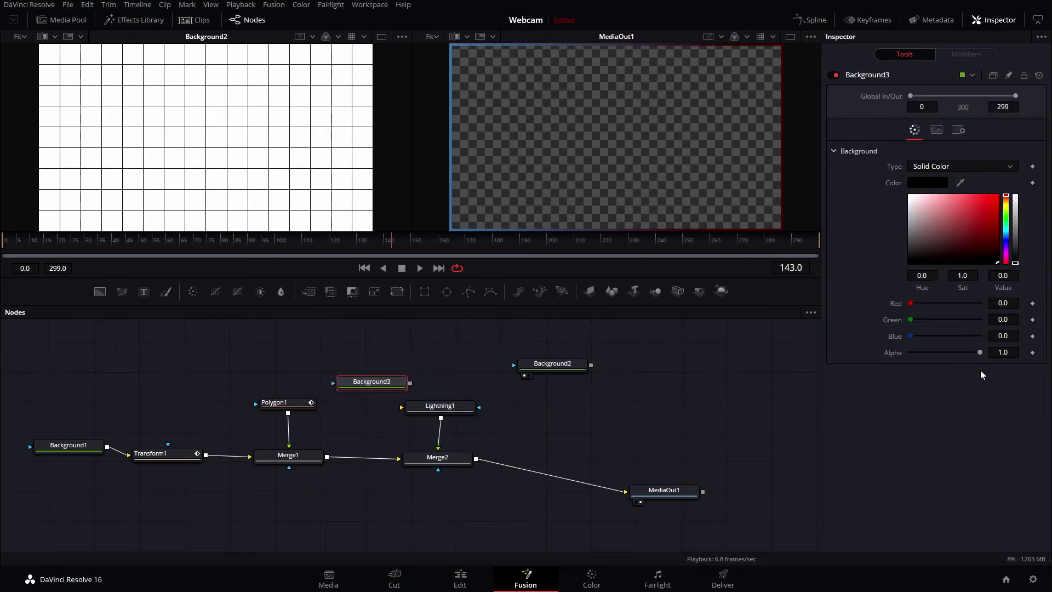
pyautogui.moveTo(979, 353); pyautogui.dragTo(909, 354)
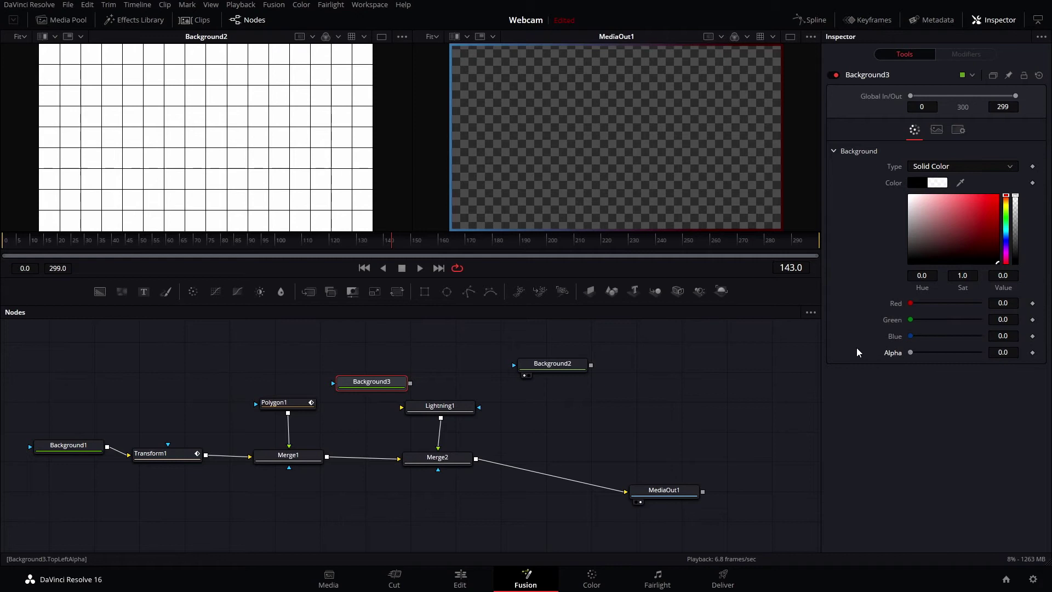
pyautogui.moveTo(410, 383); pyautogui.dragTo(455, 400)
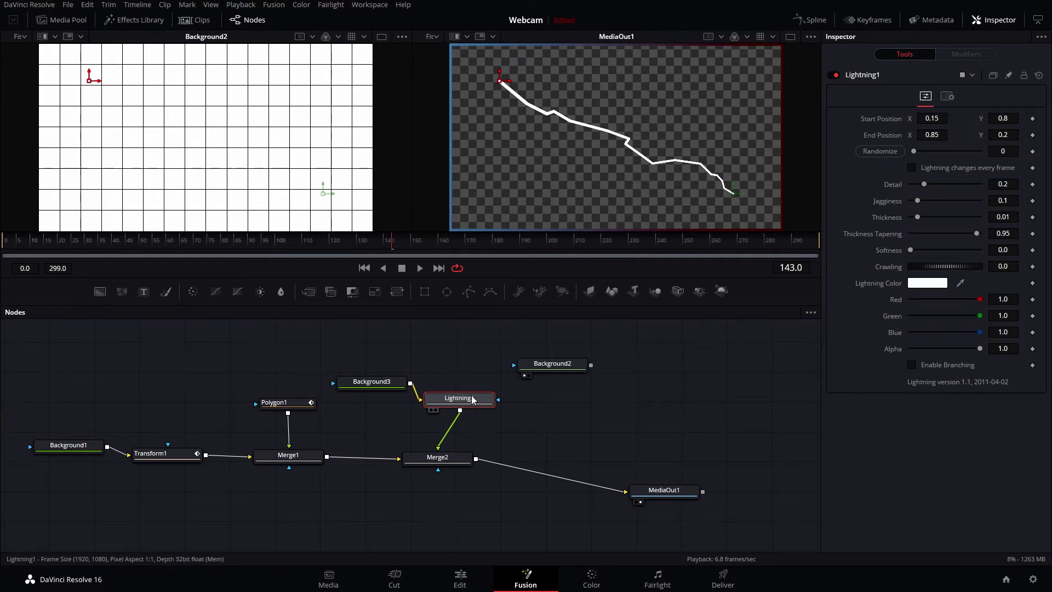
# Tune the bolt's detail, jagginess and tapering, with Thickness 0.0126 and Softness 0.9
pyautogui.moveTo(925, 184); pyautogui.dragTo(920, 218)
pyautogui.moveTo(977, 233); pyautogui.dragTo(973, 234)
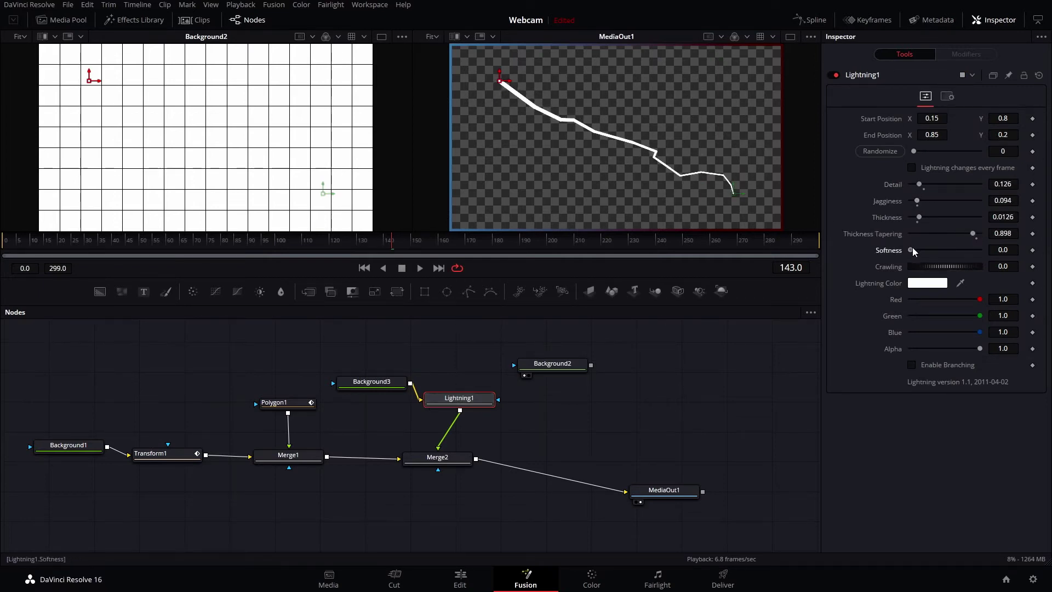
pyautogui.moveTo(913, 249); pyautogui.dragTo(1030, 266)
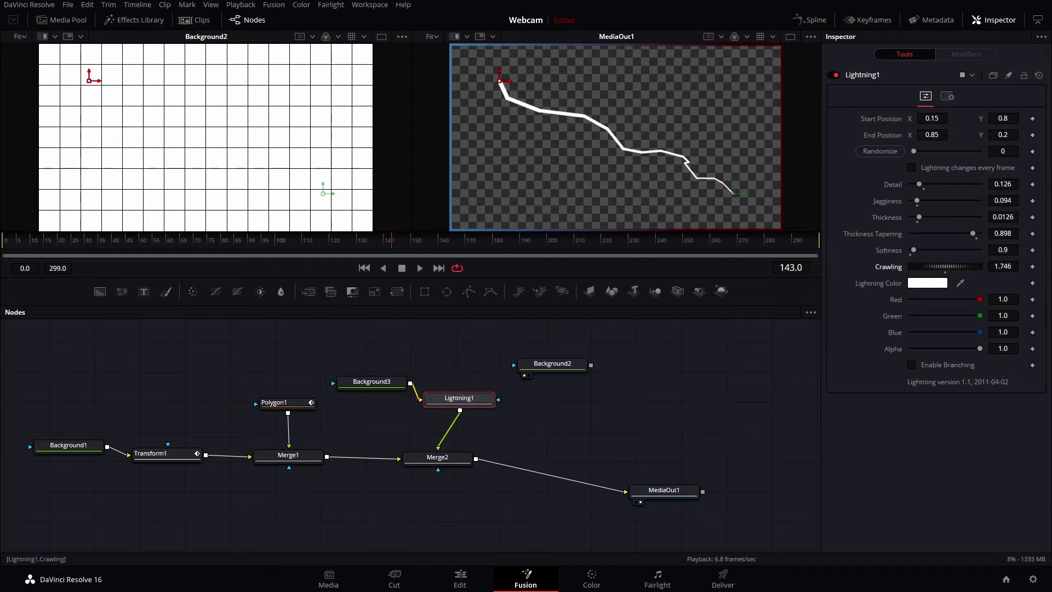
pyautogui.hotkey('ctrl', 'z')
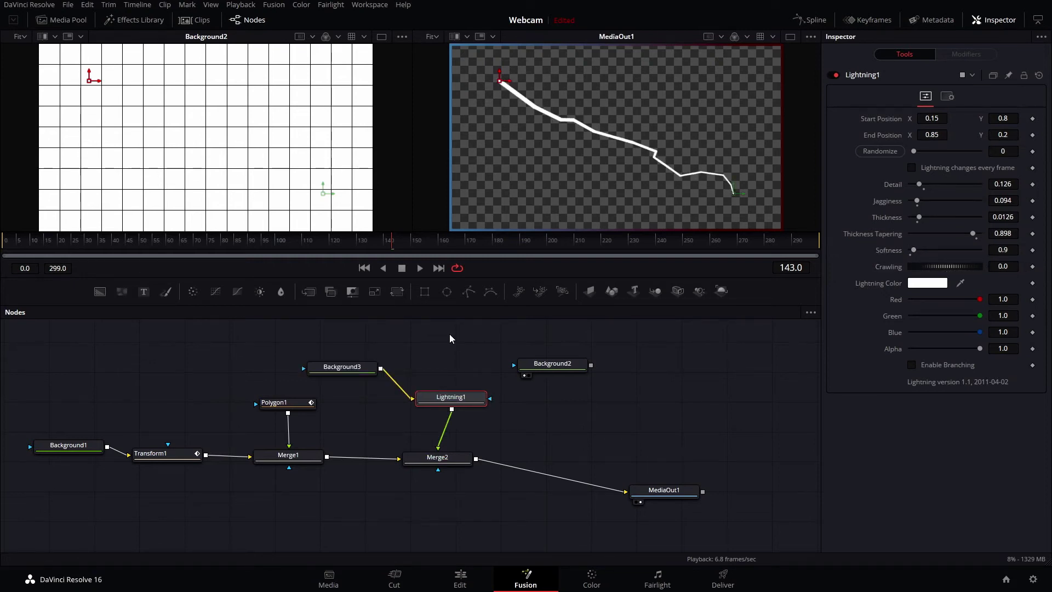
# Insert Transform2 after Lightning1 and set the bolt's Start Position to 0, 1
pyautogui.click(398, 293)
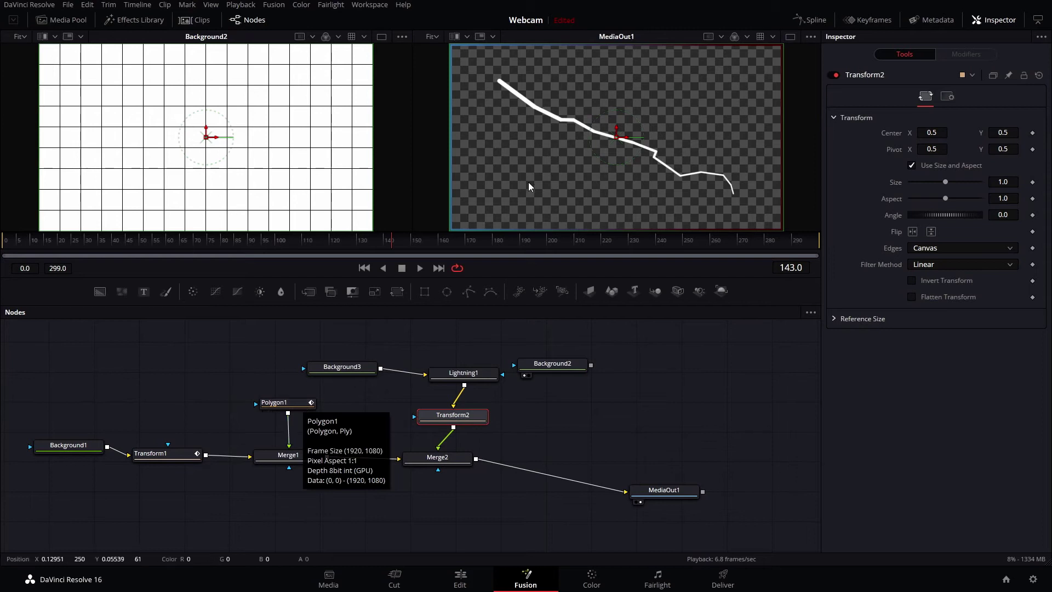
pyautogui.click(464, 373)
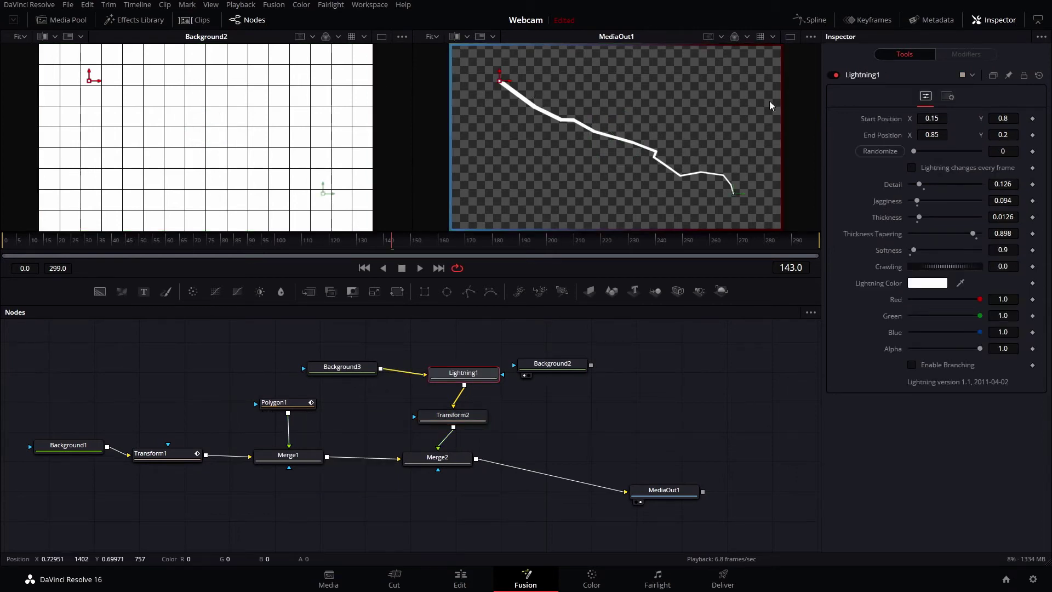
pyautogui.moveTo(499, 80); pyautogui.dragTo(450, 81)
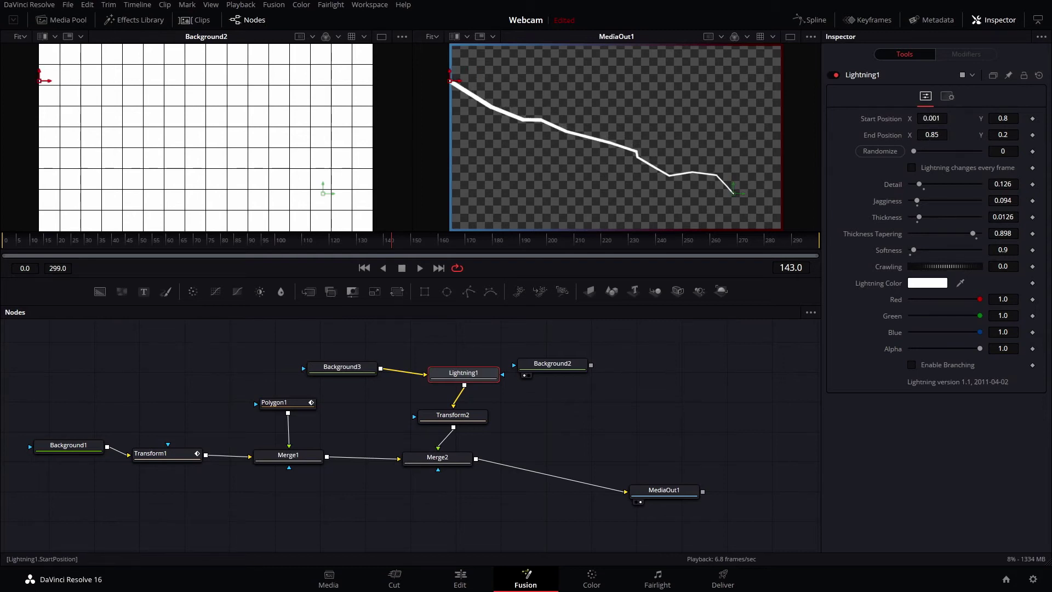
pyautogui.click(938, 119)
pyautogui.write('0')
pyautogui.press('Tab')
pyautogui.write('1')
pyautogui.press('Return')
# Set the bolt's End Position to 1, 1 so it runs along the top edge
pyautogui.click(939, 135)
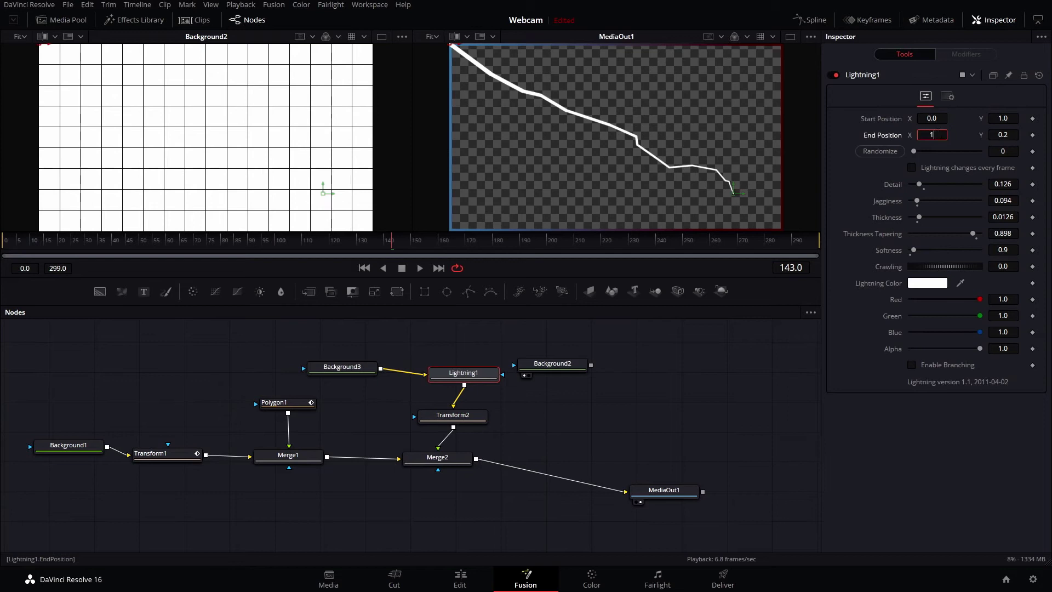
pyautogui.write('1')
pyautogui.press('Tab')
pyautogui.write('0')
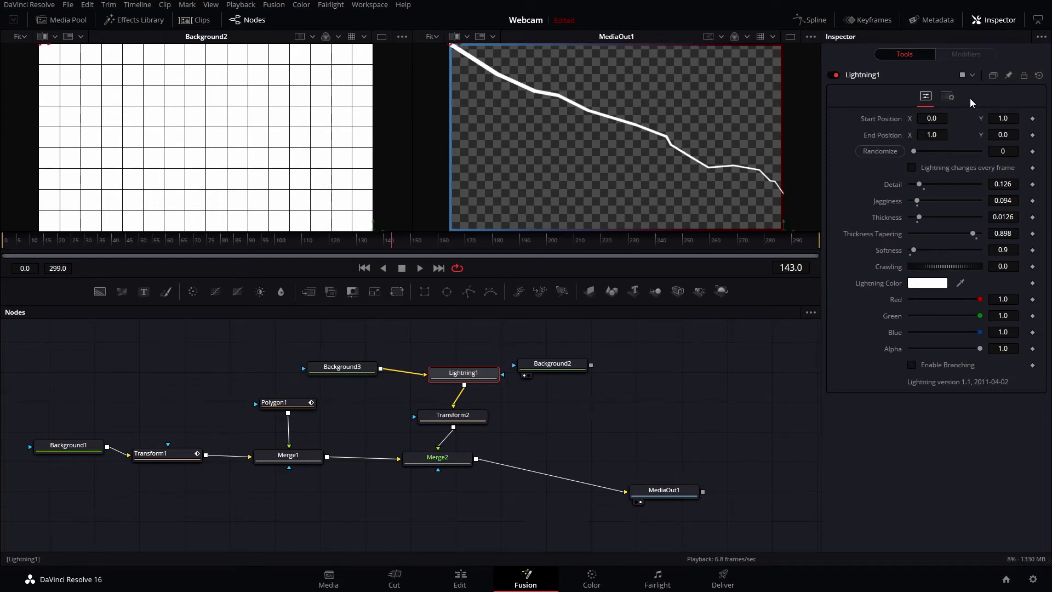
pyautogui.press('Return')
pyautogui.click(1007, 135)
pyautogui.write('1')
pyautogui.press('Return')
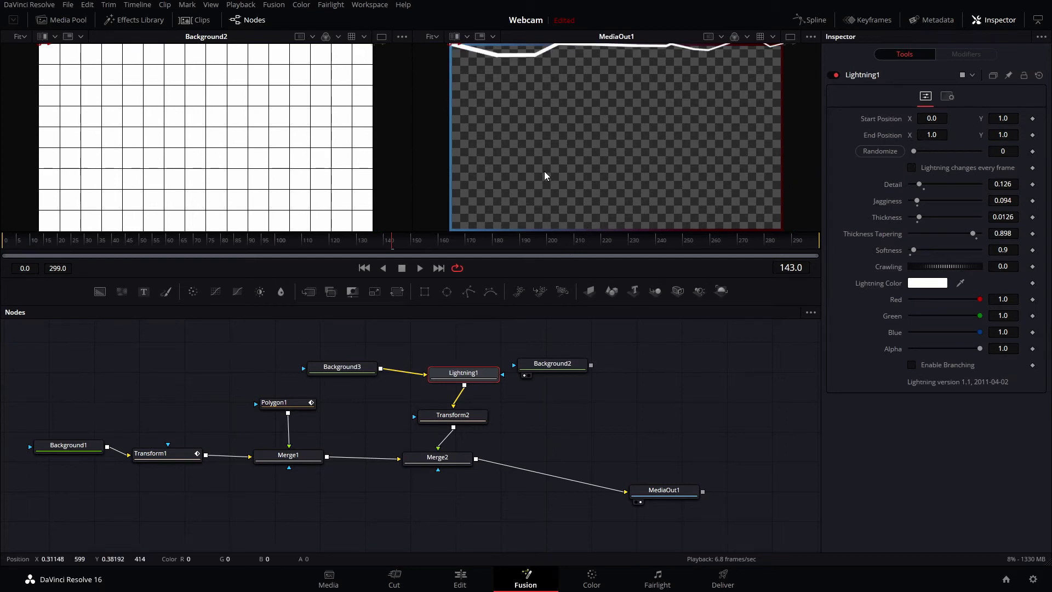
pyautogui.moveTo(403, 245); pyautogui.dragTo(422, 240)
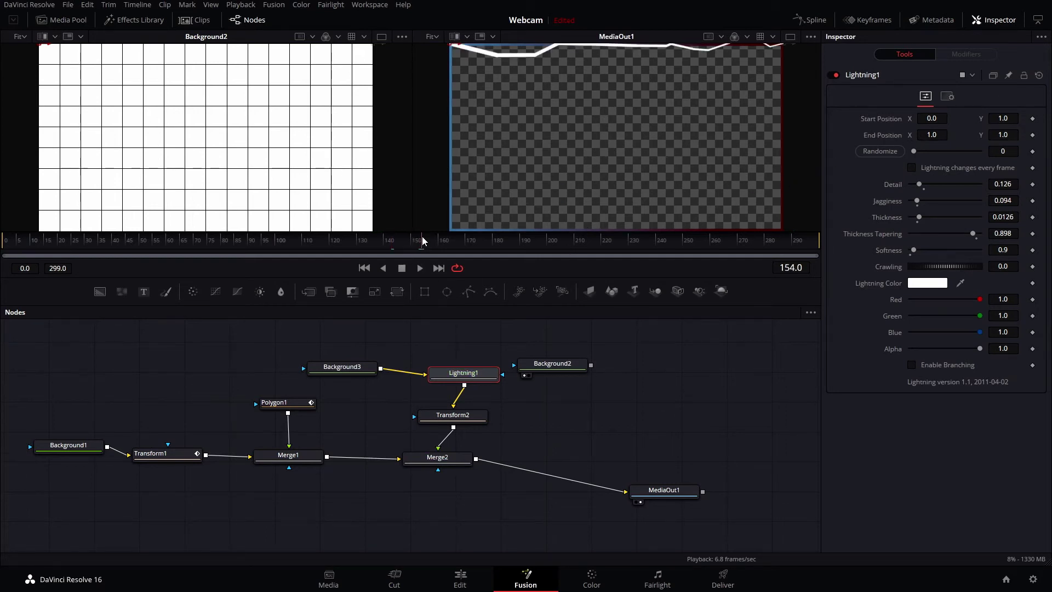
# Give Transform2's Size the expression Polygon1.Size and shrink Polygon1's size to 0.591
pyautogui.click(451, 417)
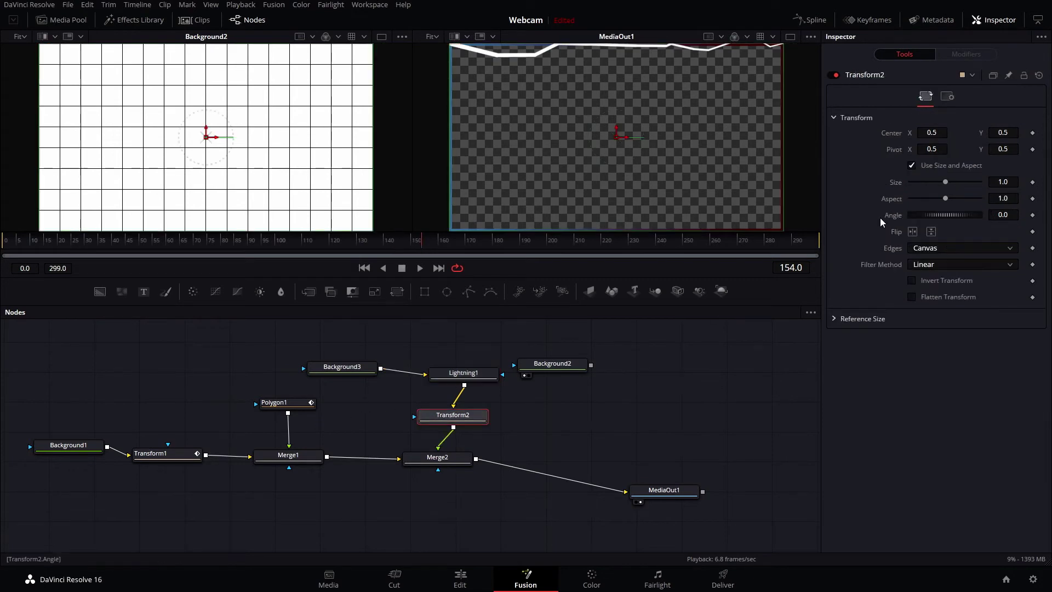
pyautogui.rightClick(893, 188)
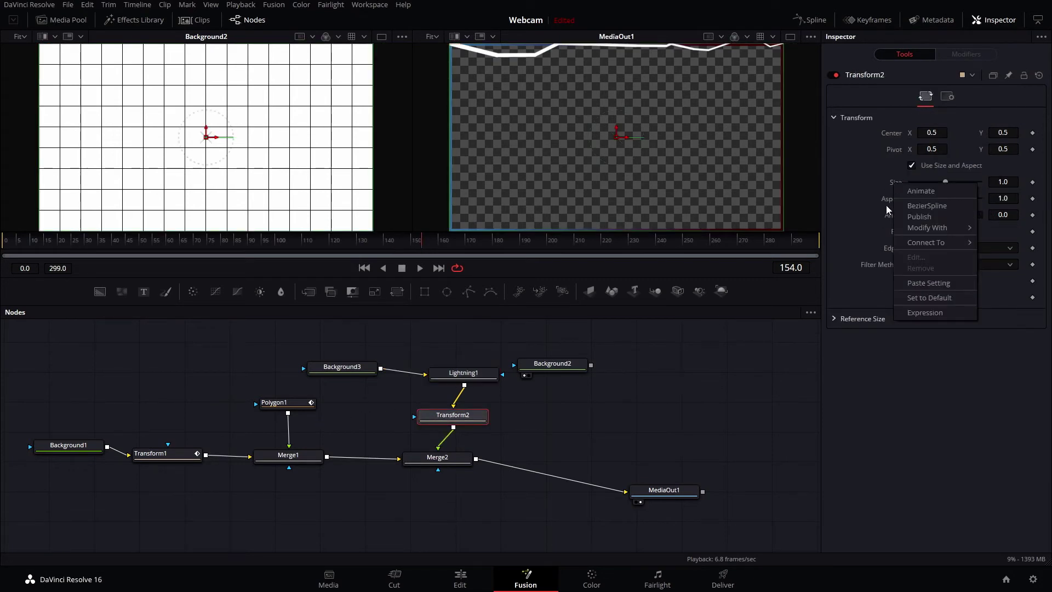
pyautogui.click(924, 313)
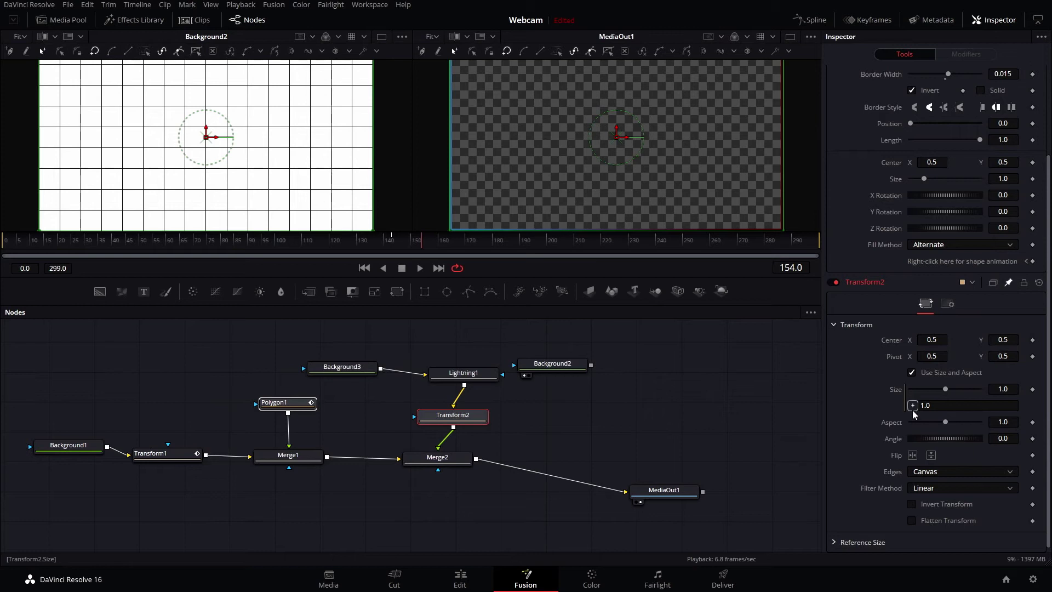
pyautogui.moveTo(913, 405); pyautogui.dragTo(895, 179)
pyautogui.moveTo(925, 179); pyautogui.dragTo(919, 178)
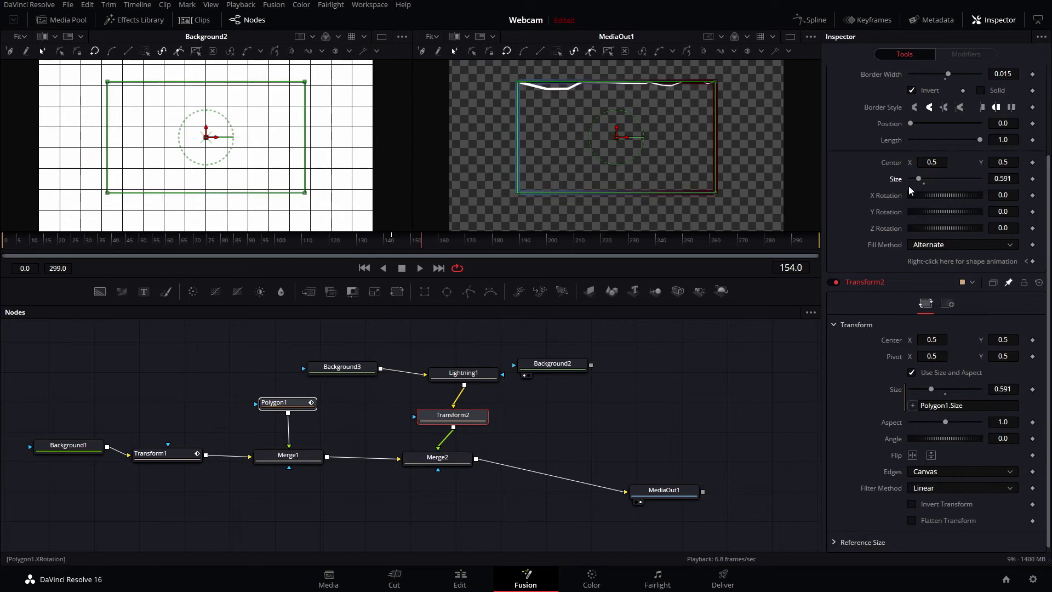
pyautogui.click(722, 342)
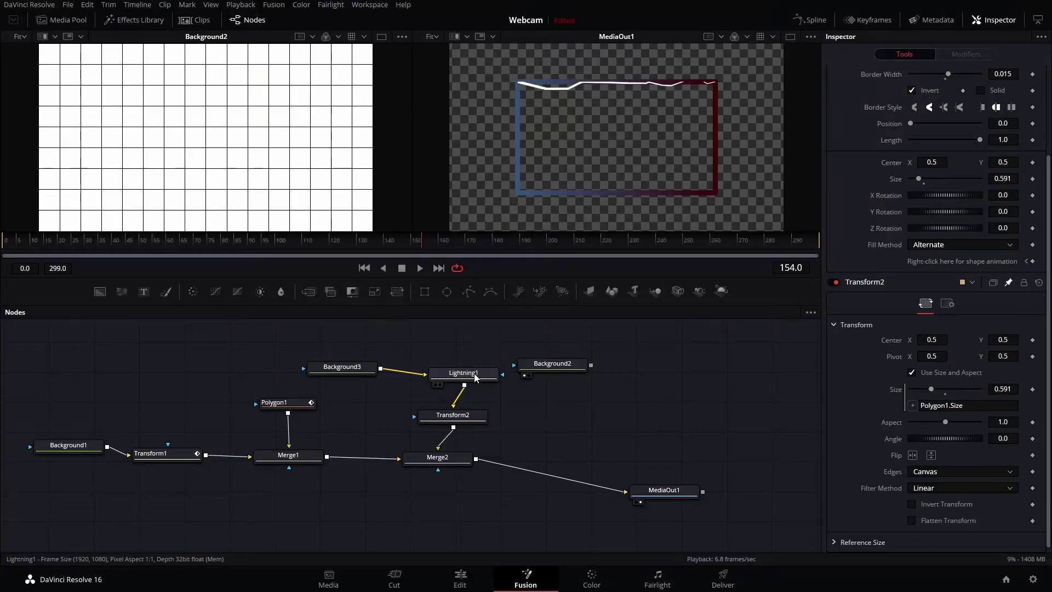
# Place Lightning1's bolt from 0.25, 0.75 to 0.75, 0.75 along the frame's top edge
pyautogui.click(475, 377)
pyautogui.moveTo(519, 82); pyautogui.dragTo(567, 81)
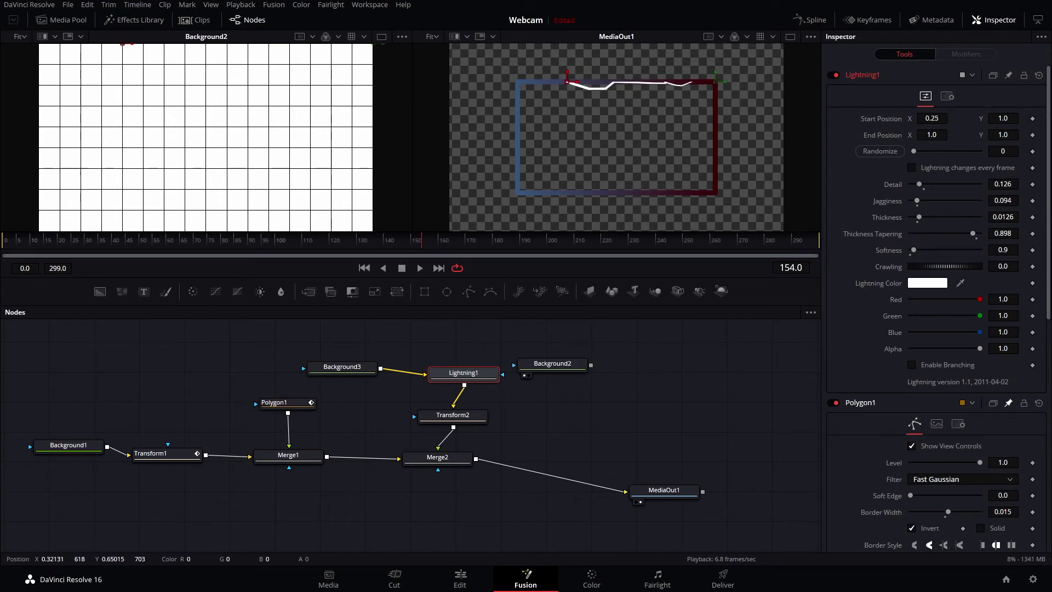
pyautogui.moveTo(128, 45); pyautogui.dragTo(123, 89)
pyautogui.moveTo(715, 81); pyautogui.dragTo(667, 82)
pyautogui.click(1003, 134)
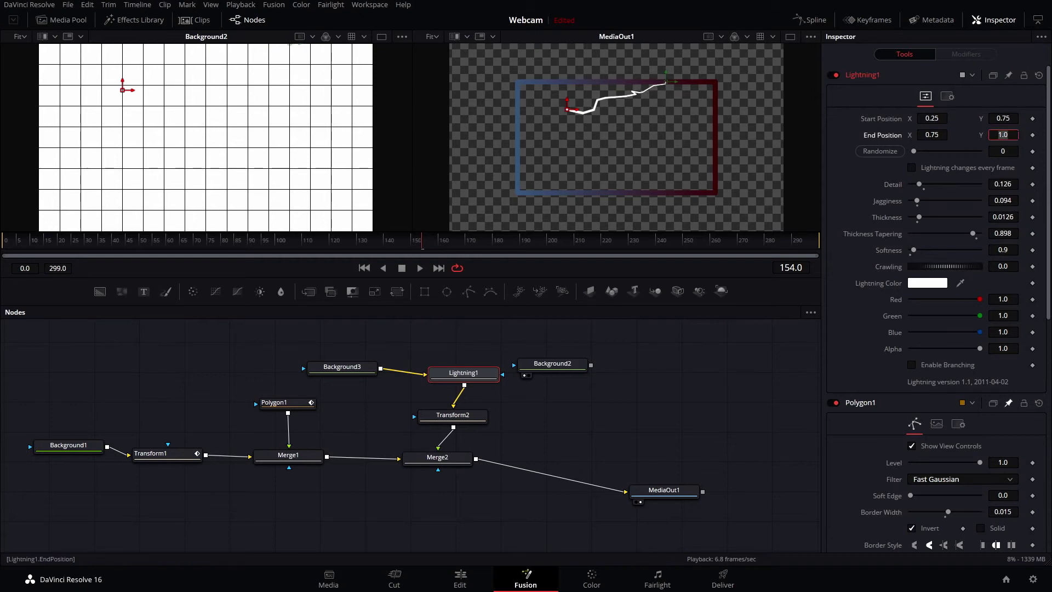
pyautogui.write('0.75')
pyautogui.press('Tab')
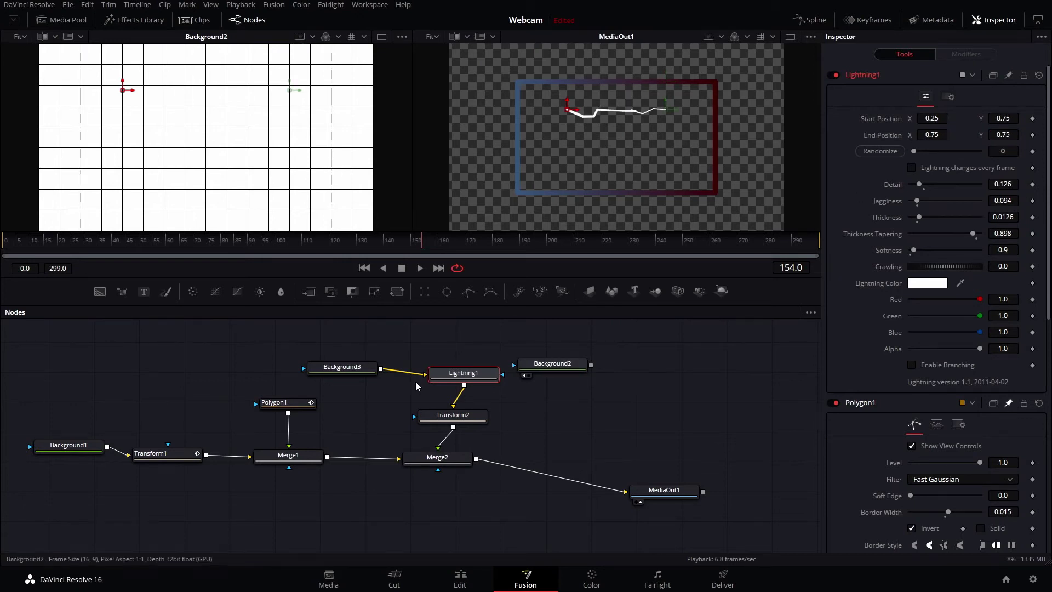
# Change Transform2's Size expression to Polygon1.Size*2
pyautogui.click(465, 419)
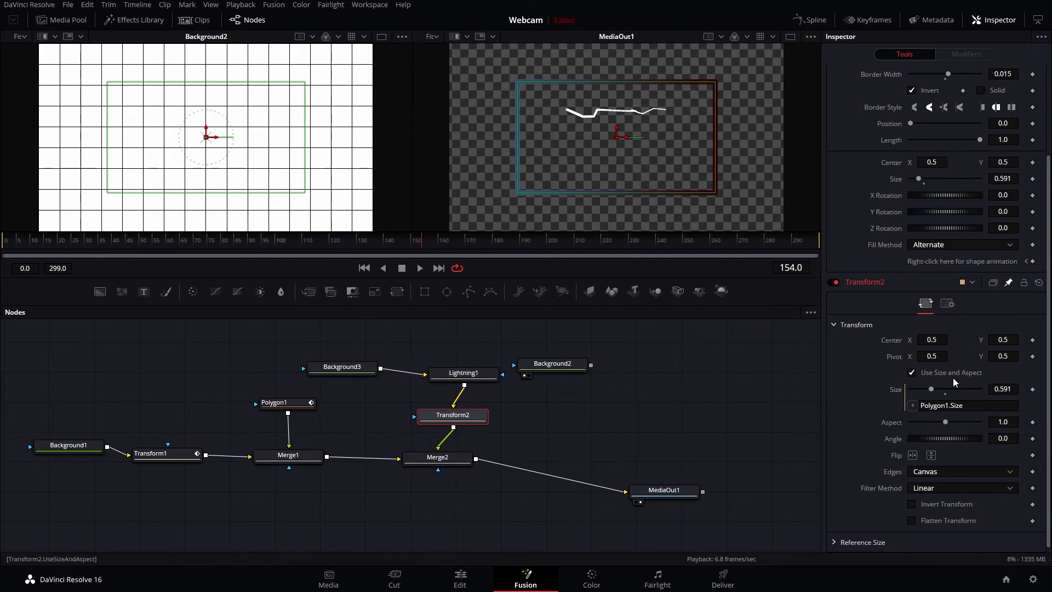
pyautogui.click(983, 409)
pyautogui.write('*')
pyautogui.press('Tab')
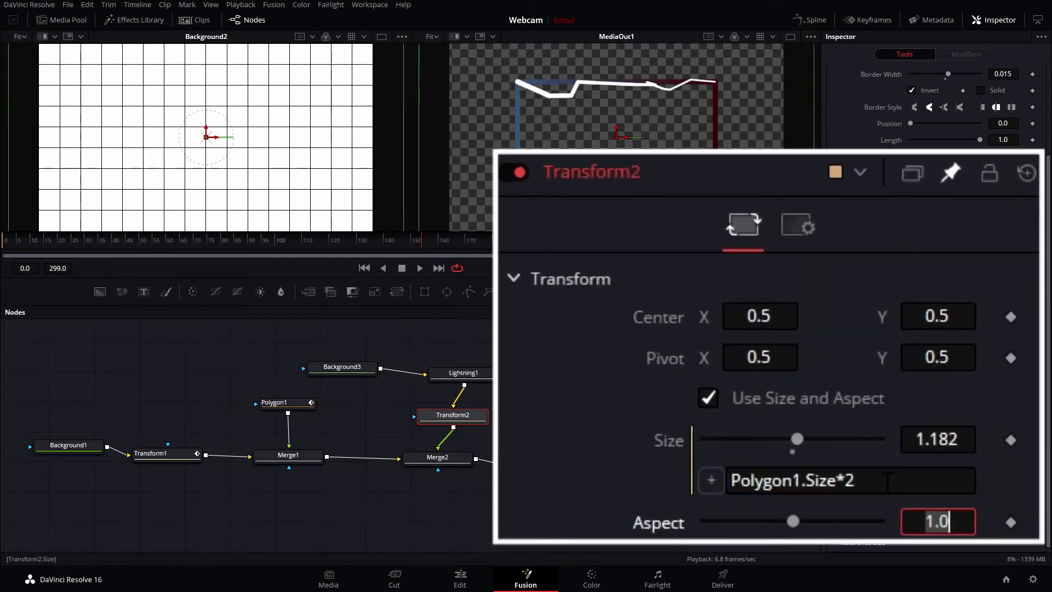
pyautogui.press('Return')
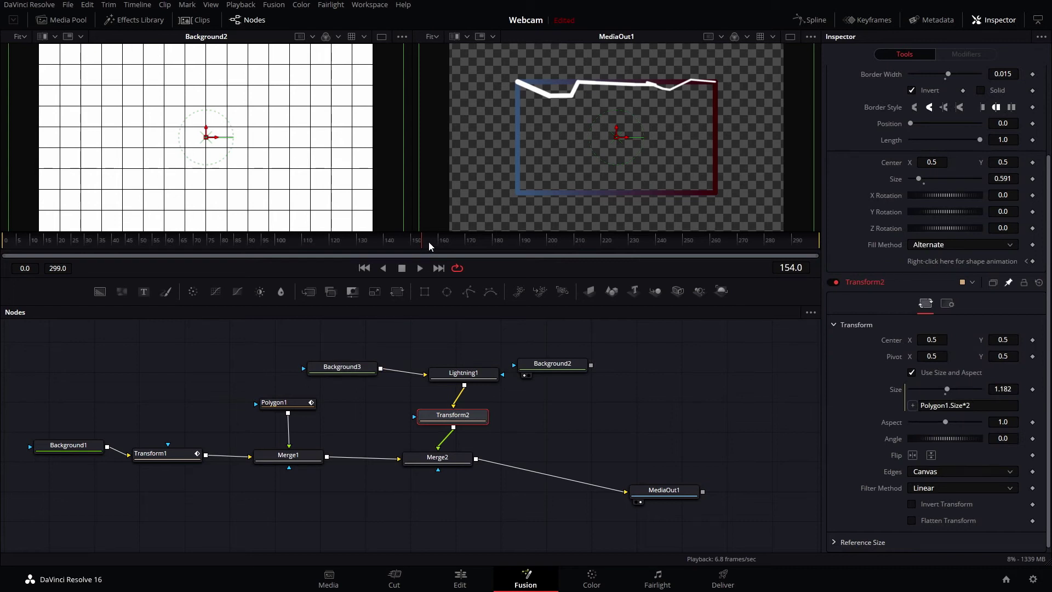
# At frame 159, resize Polygon1 to 0.63 to test the lightning scaling
pyautogui.moveTo(430, 246); pyautogui.dragTo(439, 246)
pyautogui.click(276, 402)
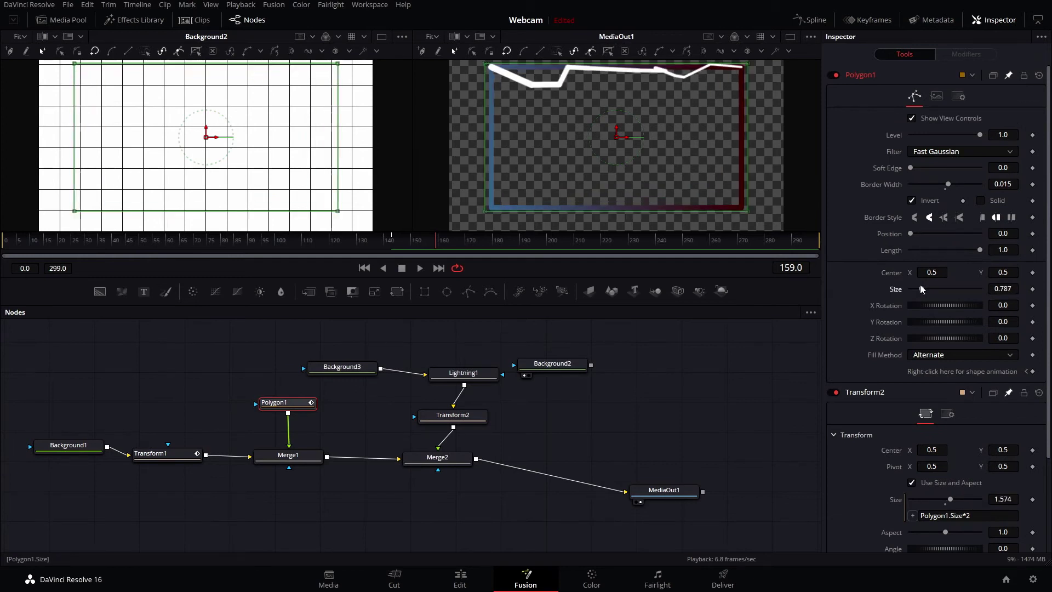
pyautogui.moveTo(918, 287); pyautogui.dragTo(918, 295)
# Reduce the blue in Lightning1's colour and insert a Color Gain node after it
pyautogui.click(459, 367)
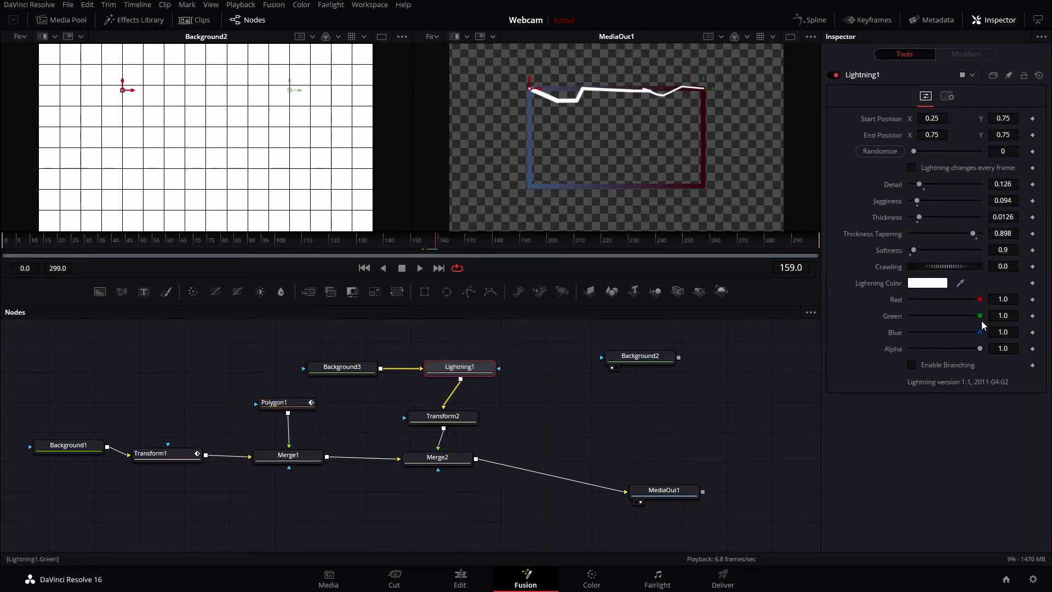
pyautogui.moveTo(979, 330); pyautogui.dragTo(915, 303)
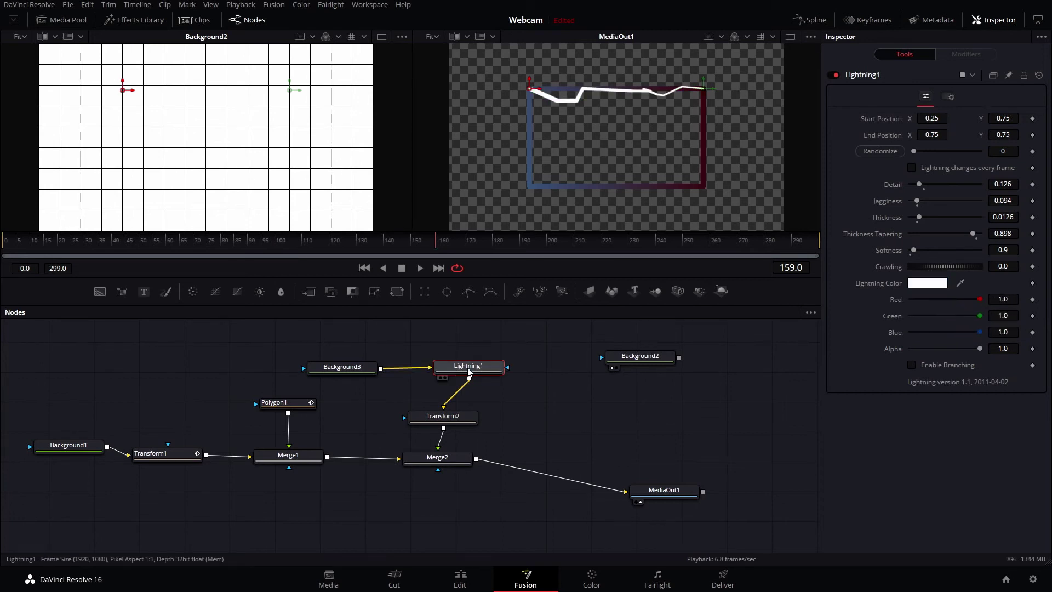
pyautogui.hotkey('shift', 'space')
pyautogui.write('lightningcolorga')
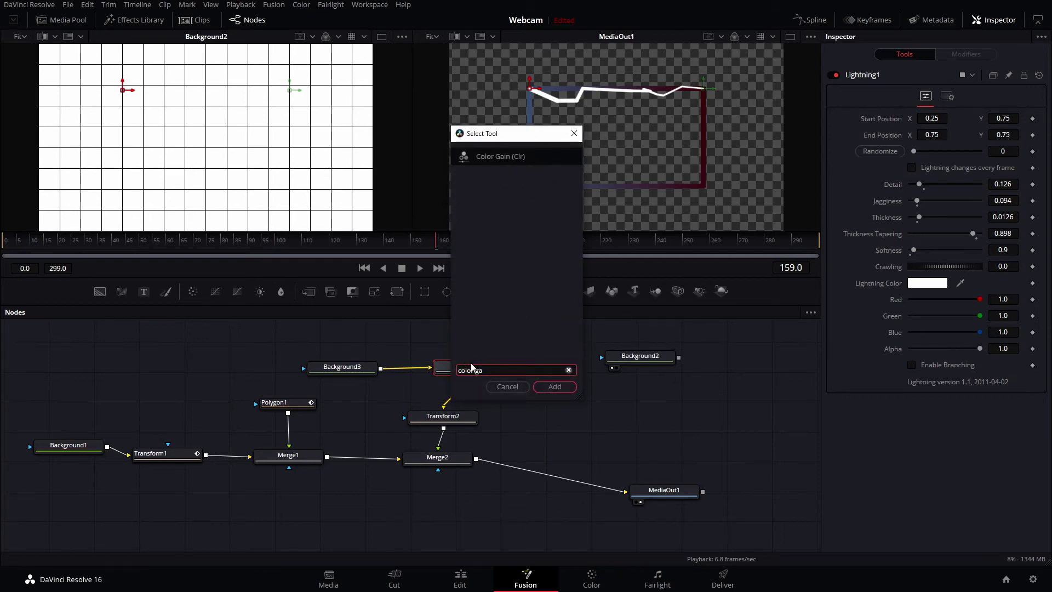
pyautogui.press('Return')
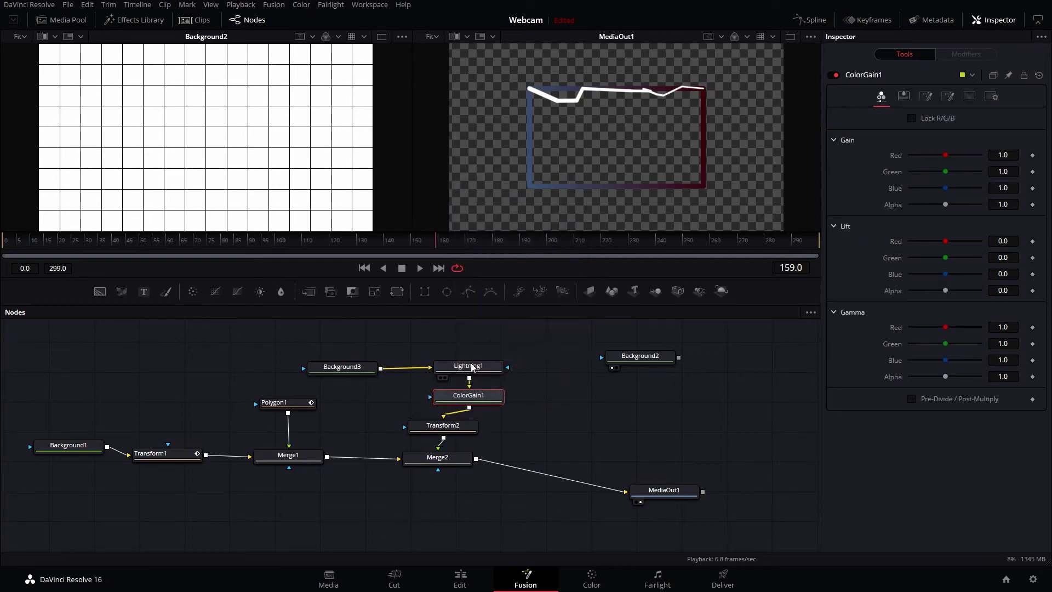
# Add a new Background node and rename it 'LightningColor'
pyautogui.click(545, 412)
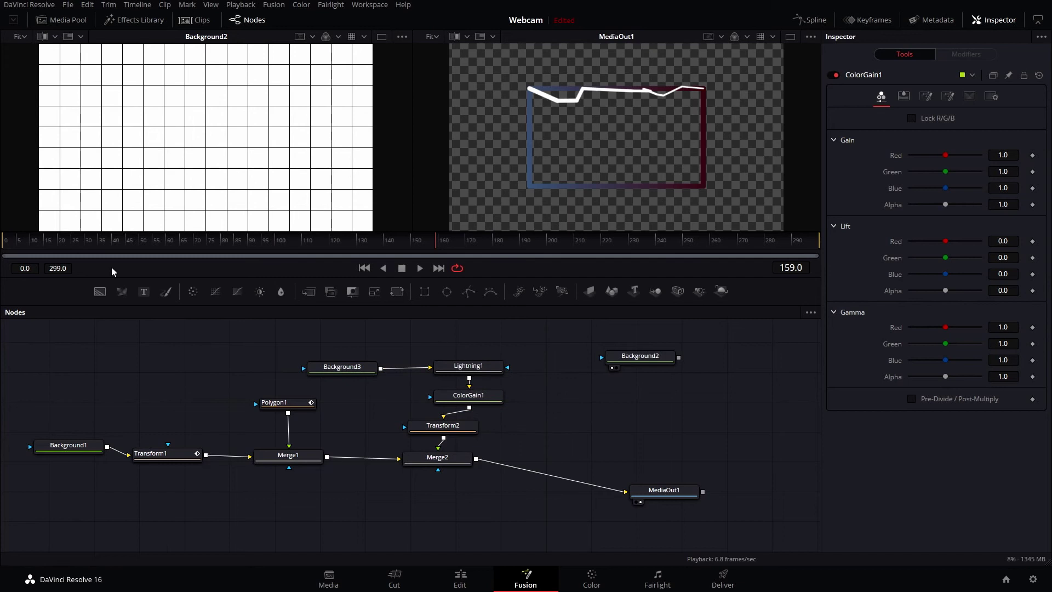
pyautogui.click(99, 291)
pyautogui.moveTo(557, 411); pyautogui.dragTo(578, 393)
pyautogui.rightClick(578, 394)
pyautogui.click(611, 297)
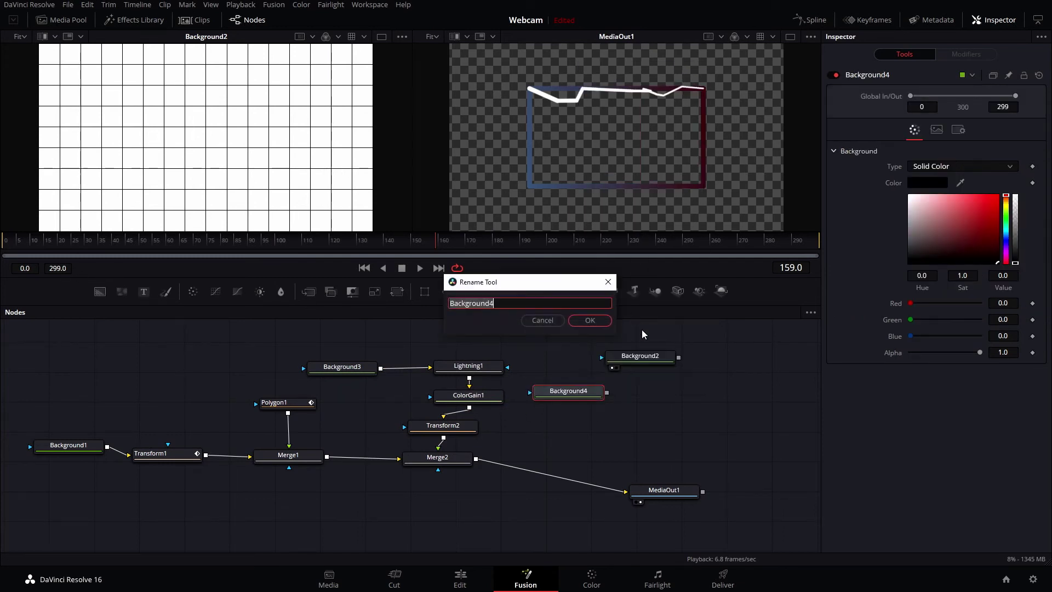
pyautogui.write('LightniggColor')
pyautogui.press('Return')
# Rename Background2 to 'PixelGrid' and nudge the LightningColor node into place
pyautogui.click(641, 359)
pyautogui.rightClick(640, 358)
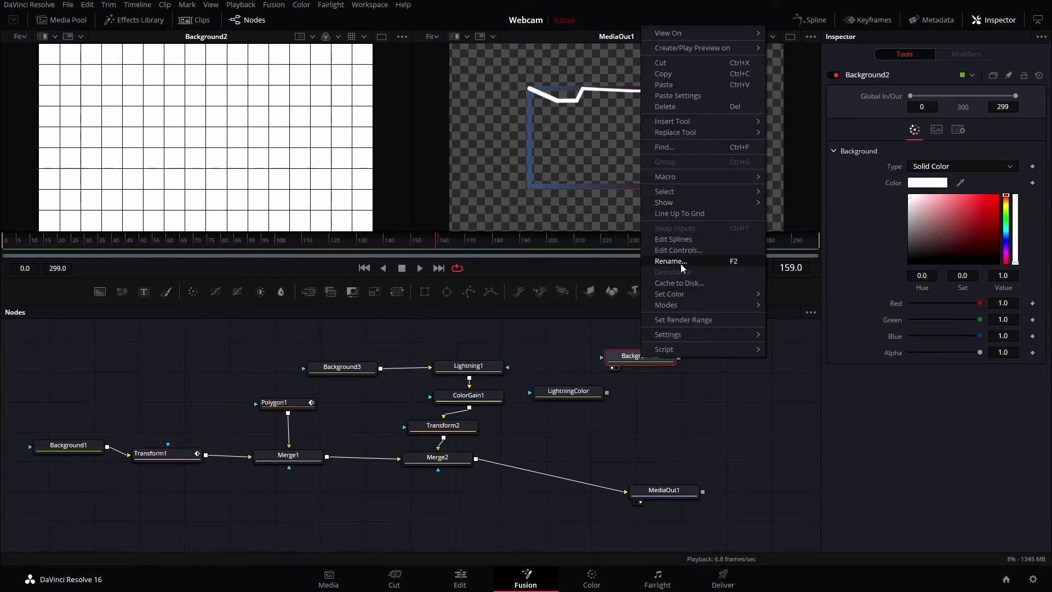
pyautogui.click(683, 259)
pyautogui.write('PixelGrid')
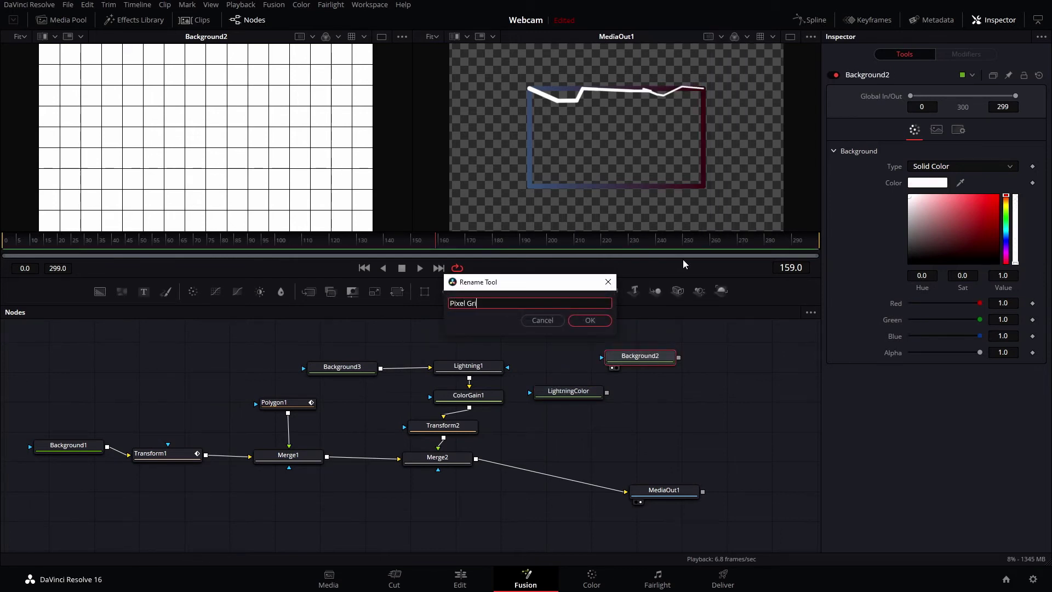
pyautogui.press('Return')
pyautogui.moveTo(568, 391); pyautogui.dragTo(565, 390)
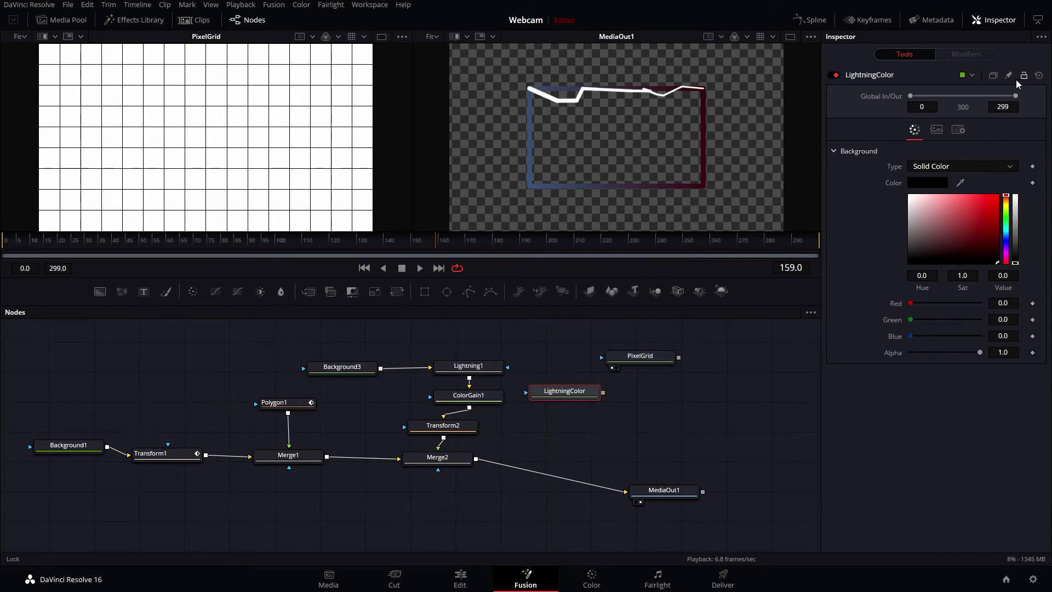
# Collapse ColorGain1's Lift and Gamma and add expressions to its Red, Green, Blue and Alpha gains
pyautogui.click(484, 401)
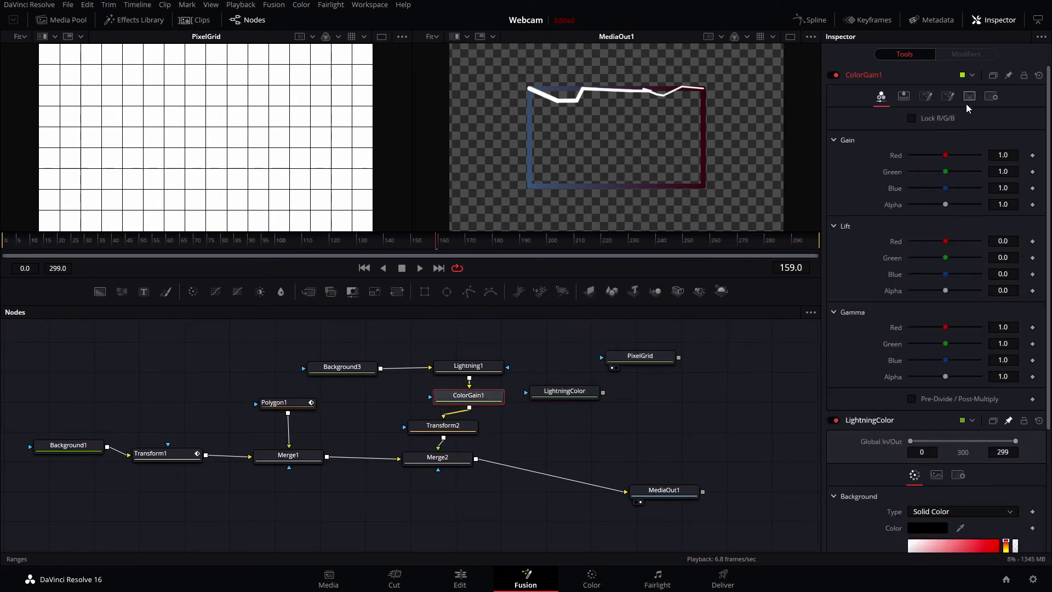
pyautogui.click(836, 226)
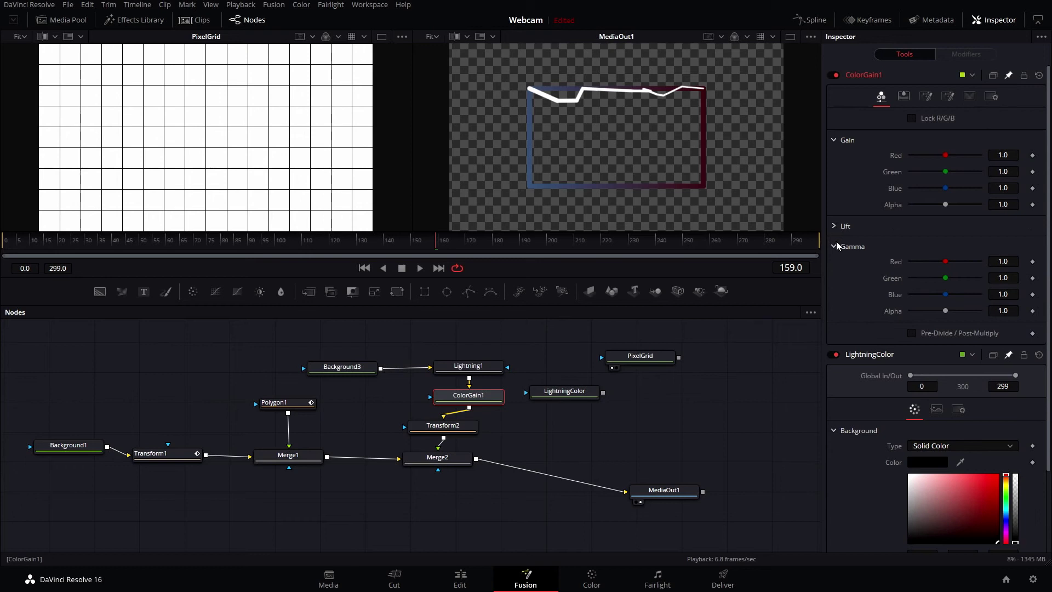
pyautogui.click(836, 246)
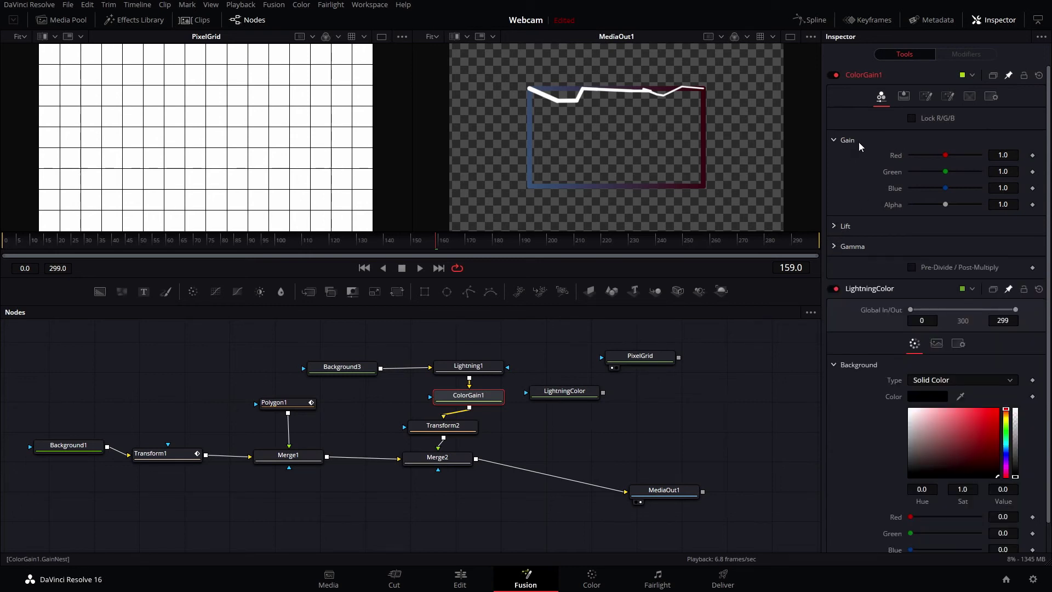
pyautogui.rightClick(897, 160)
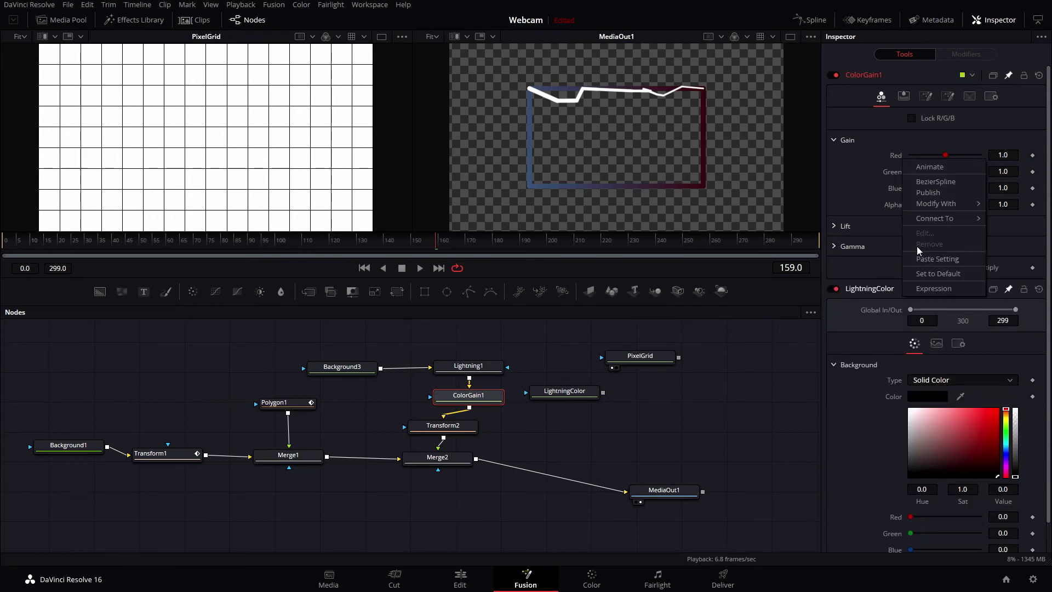
pyautogui.click(916, 246)
pyautogui.rightClick(899, 188)
pyautogui.click(922, 285)
pyautogui.rightClick(901, 222)
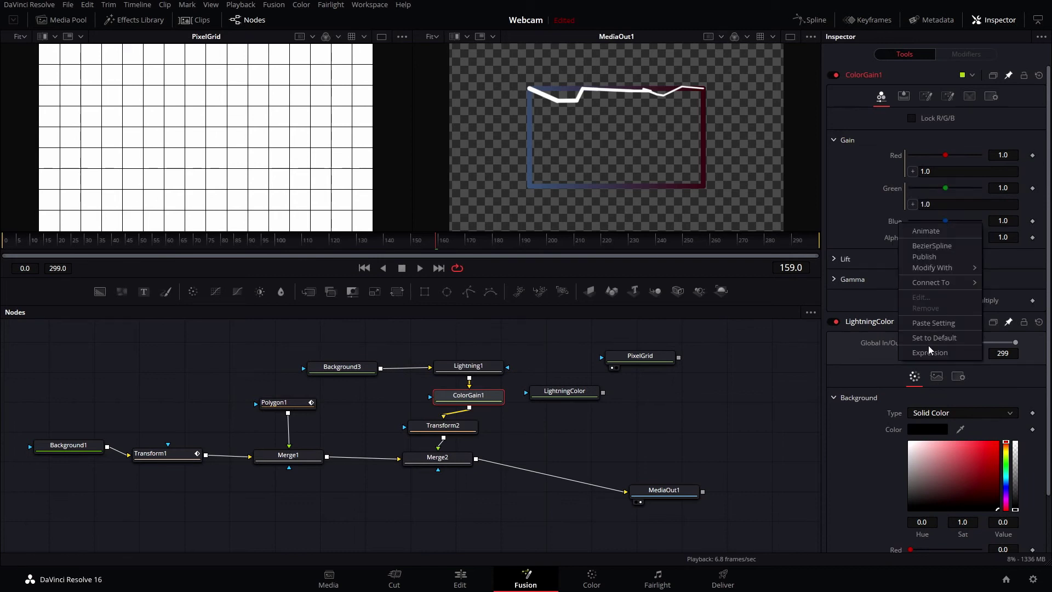
pyautogui.click(928, 345)
pyautogui.click(938, 371)
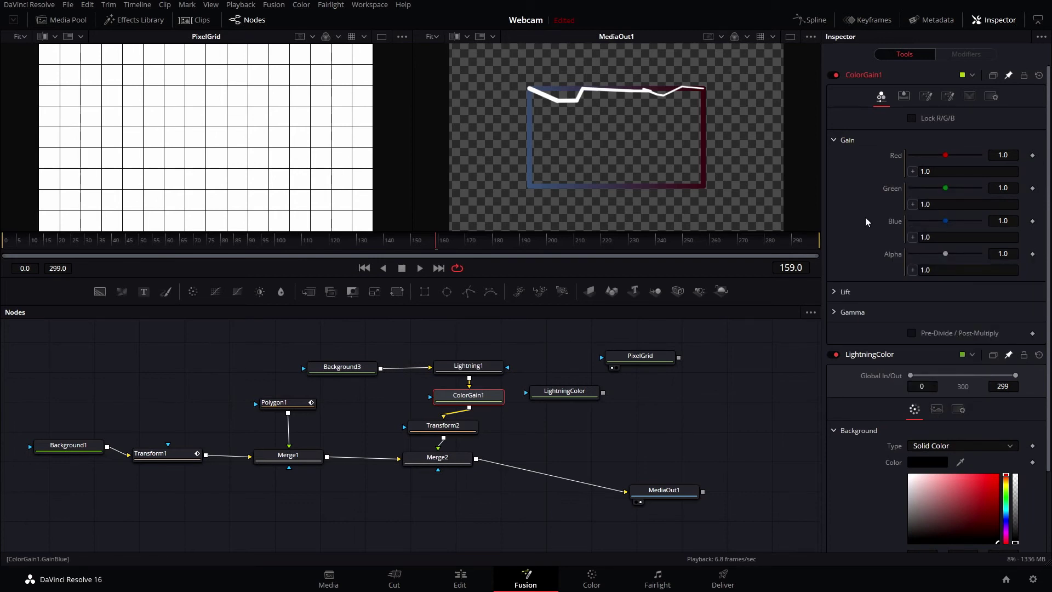
# Pick-whip each RGBA gain to LightningColor's matching channel and show LightningColor's colour settings
pyautogui.scroll(-4, 866, 217)
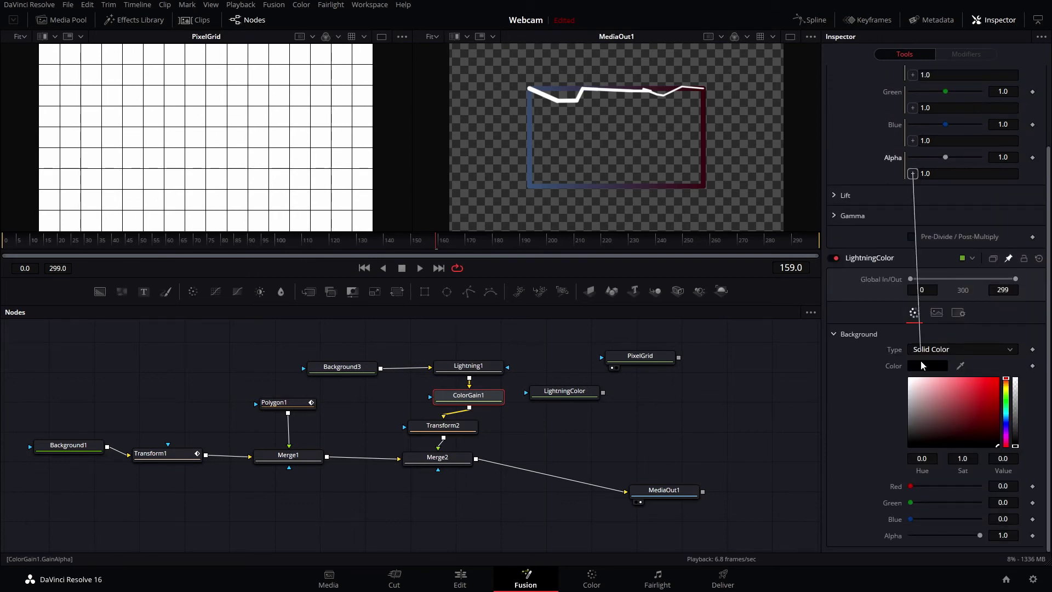
pyautogui.moveTo(921, 360); pyautogui.dragTo(894, 536)
pyautogui.moveTo(912, 140); pyautogui.dragTo(894, 519)
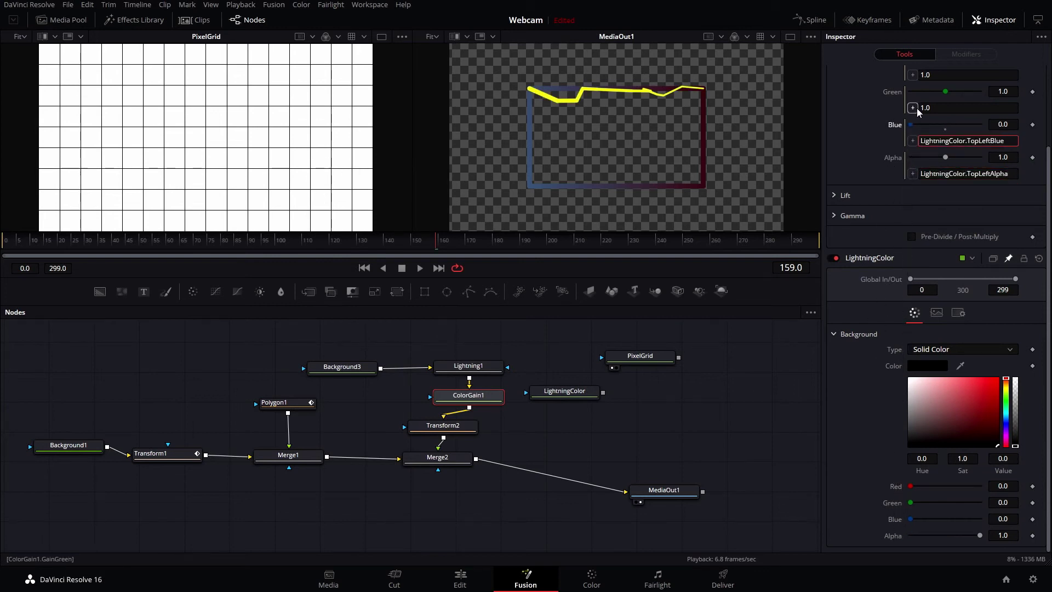
pyautogui.moveTo(917, 109); pyautogui.dragTo(893, 503)
pyautogui.moveTo(913, 75); pyautogui.dragTo(893, 486)
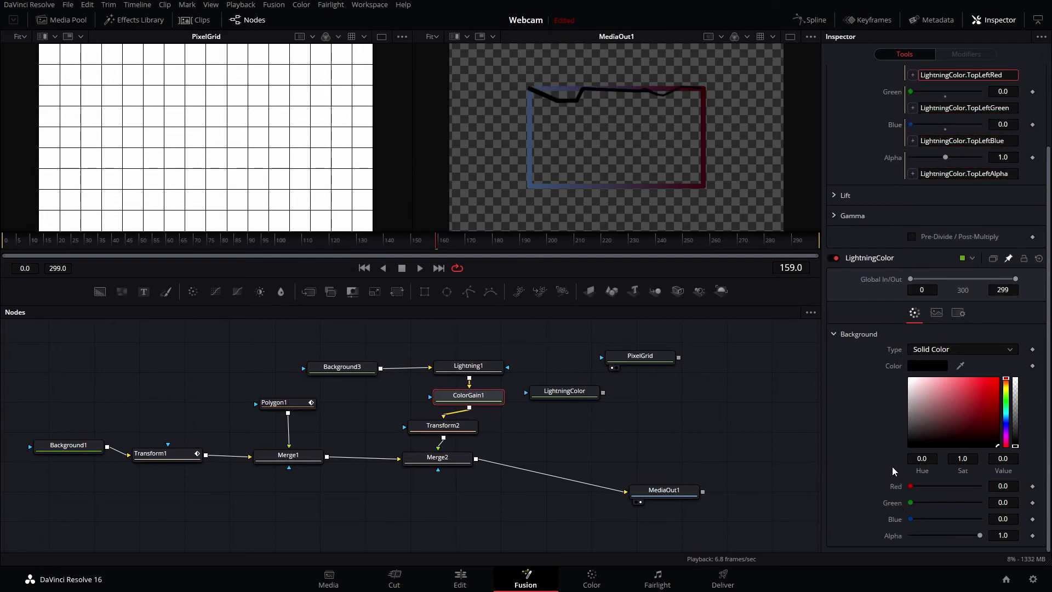
pyautogui.click(877, 258)
pyautogui.scroll(4, 859, 132)
pyautogui.click(867, 76)
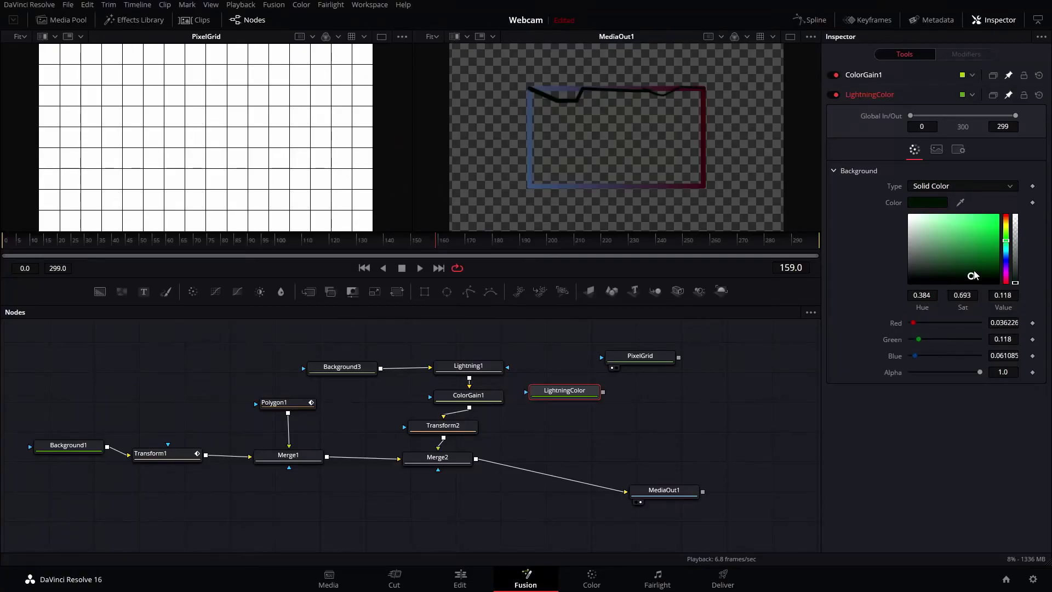
# Shift LightningColor's hue to red, lower its alpha, and copy the Lightning1 node
pyautogui.moveTo(1006, 267); pyautogui.dragTo(991, 250)
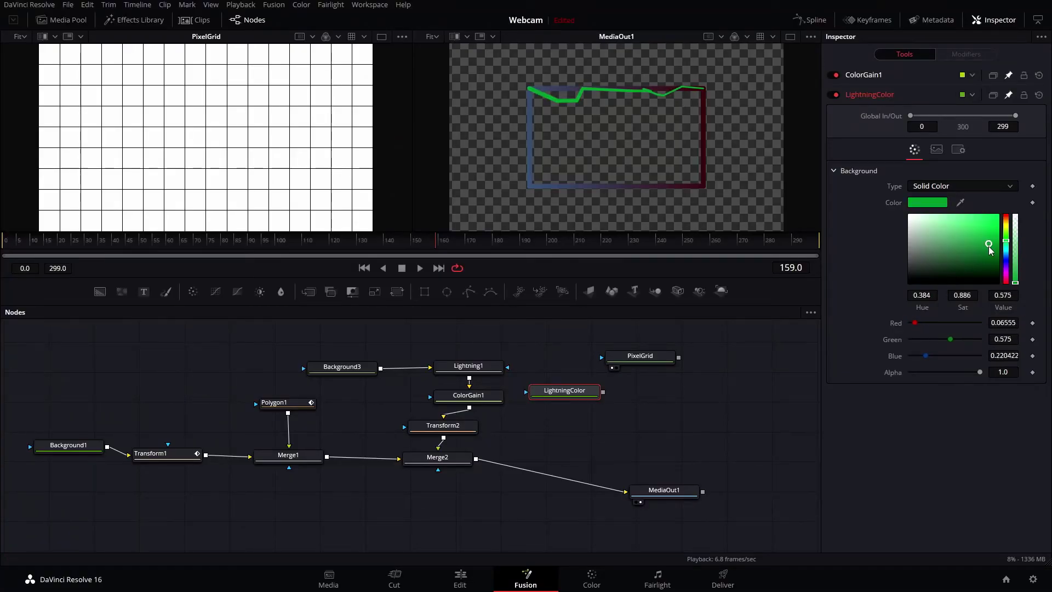
pyautogui.moveTo(968, 373); pyautogui.dragTo(919, 372)
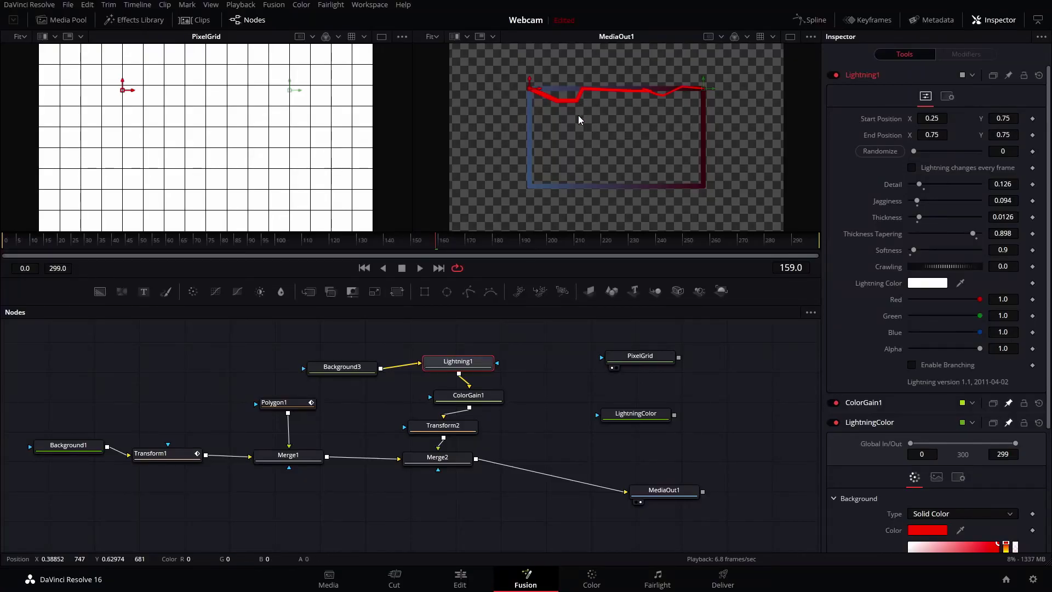
pyautogui.hotkey('ctrl', 'c')
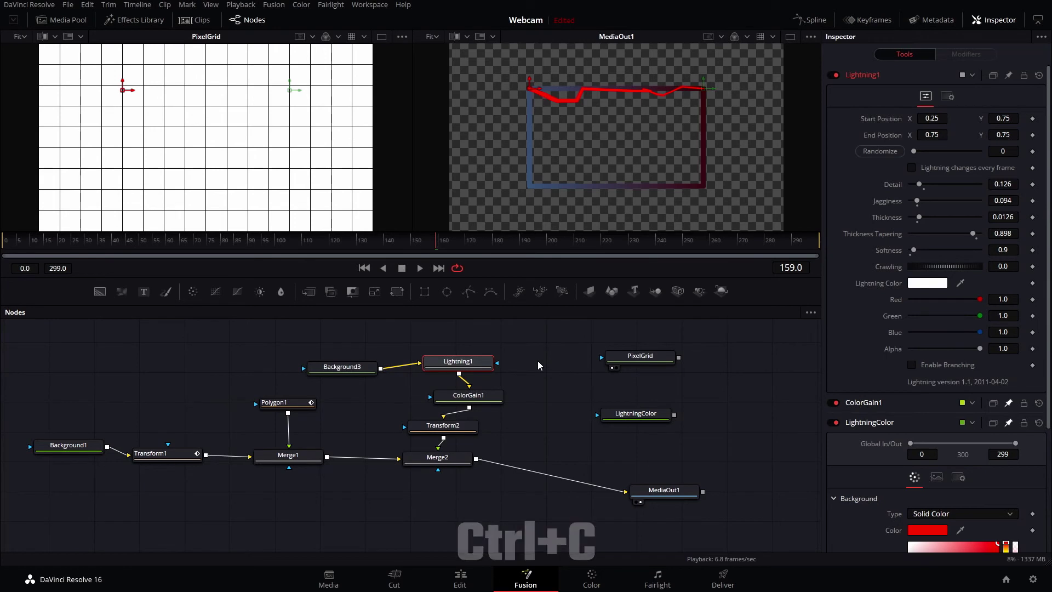
# Paste three instances of Lightning1 chained before ColorGain1
pyautogui.hotkey('ctrl', 'shift', 'v')
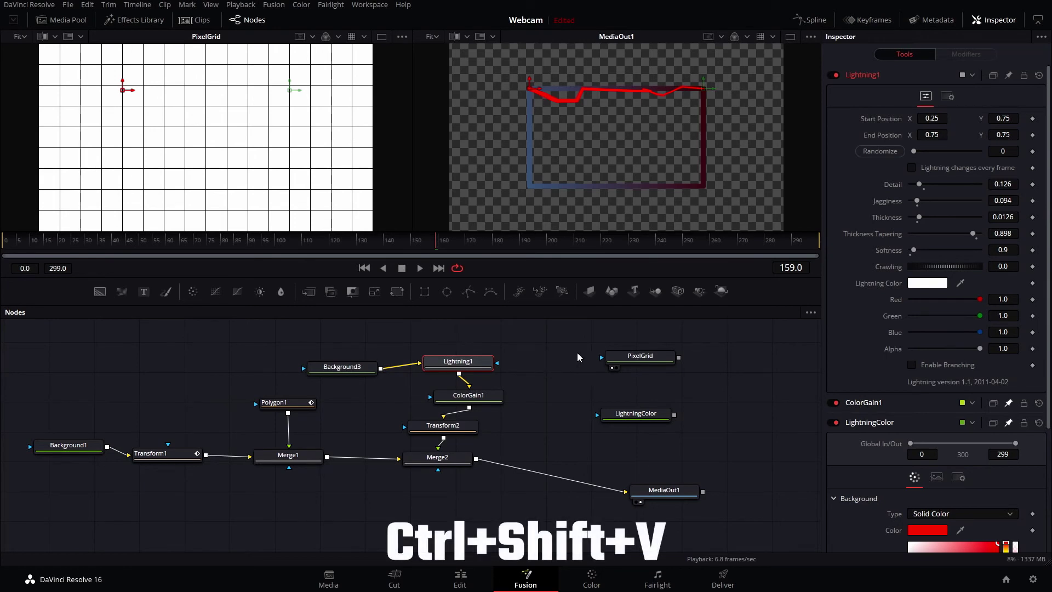
pyautogui.hotkey('ctrl', 'shift', 'v')
pyautogui.hotkey('ctrl', 'shift', 'v')
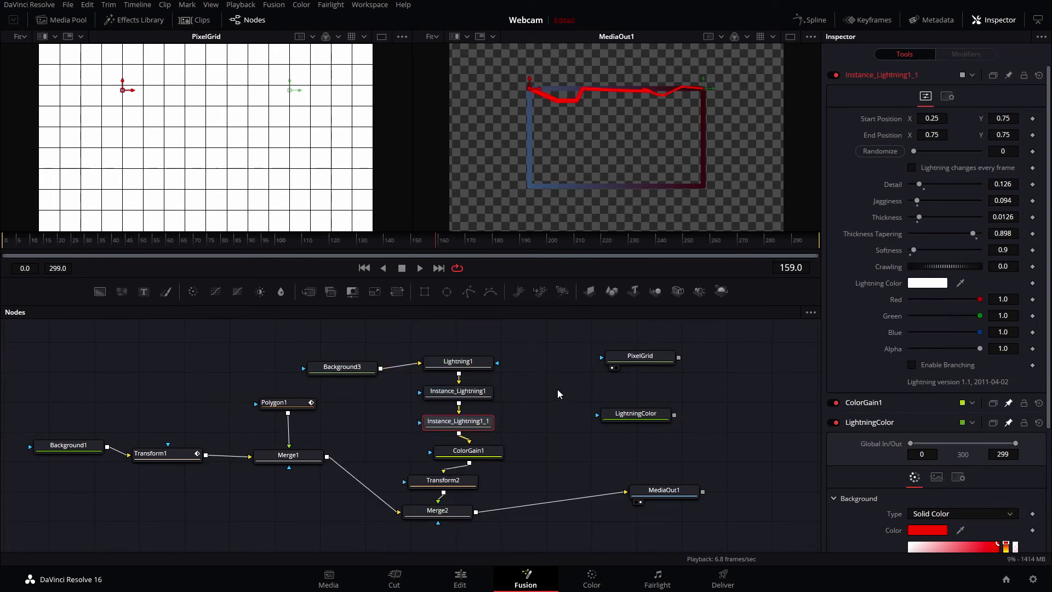
pyautogui.hotkey('ctrl', 'shift', 'v')
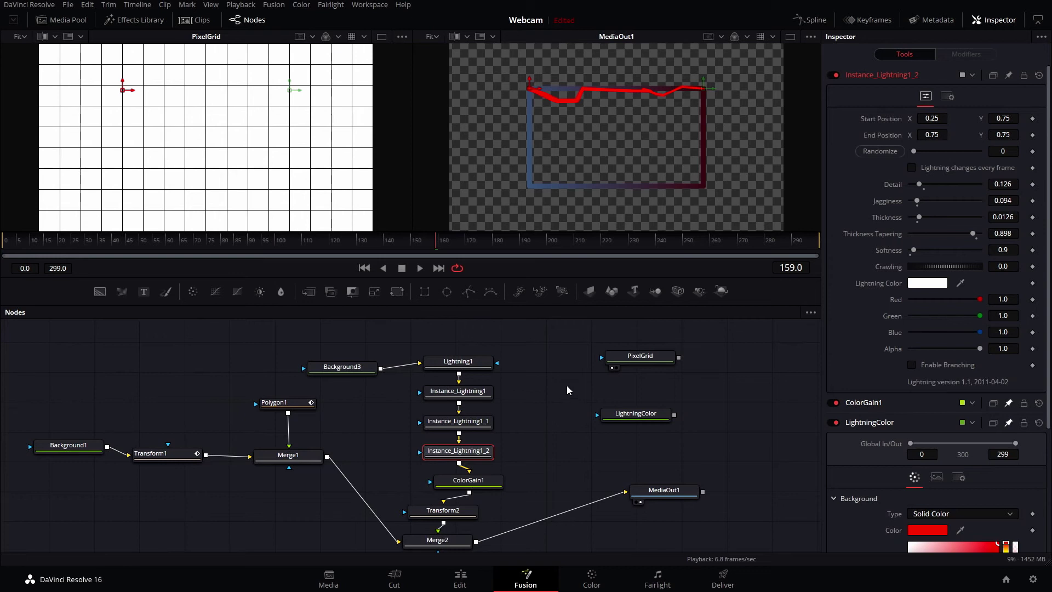
# Raise Lightning1's Crawling to 1.196 and check that the instances inherit it
pyautogui.moveTo(467, 395)
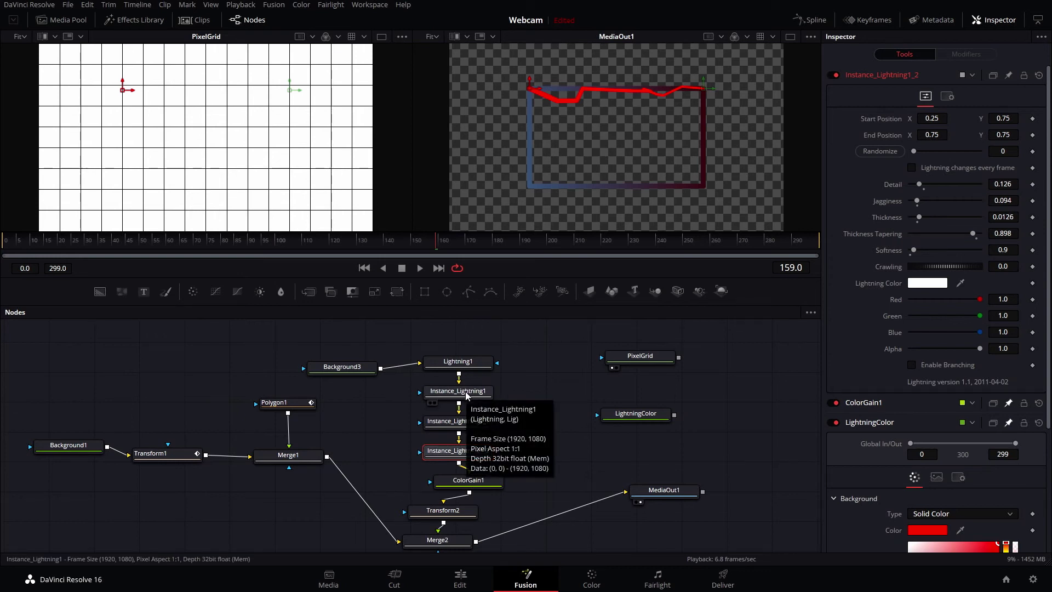
pyautogui.click(482, 361)
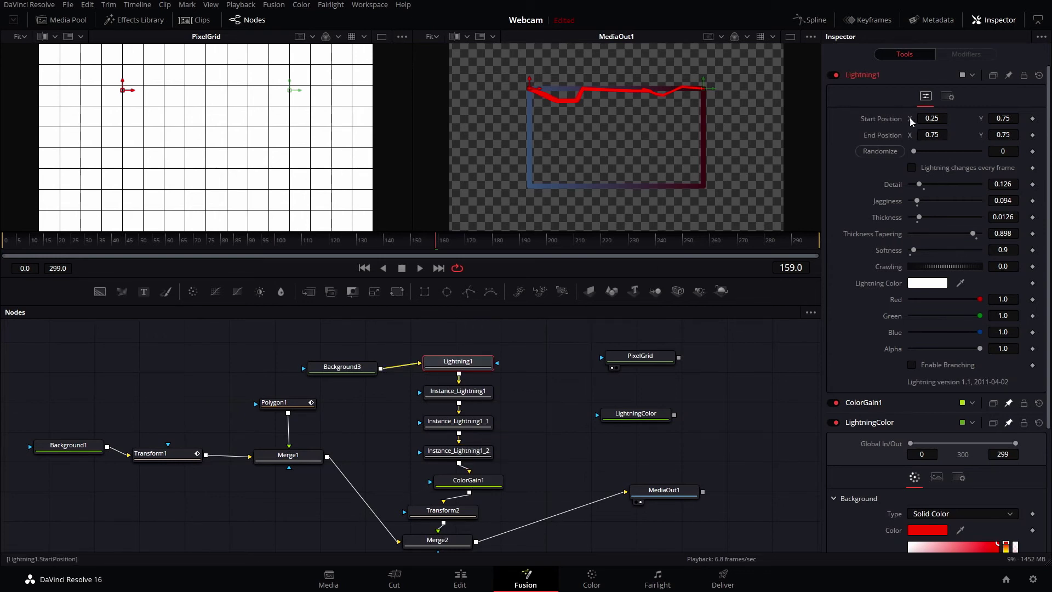
pyautogui.moveTo(950, 267); pyautogui.dragTo(1031, 266)
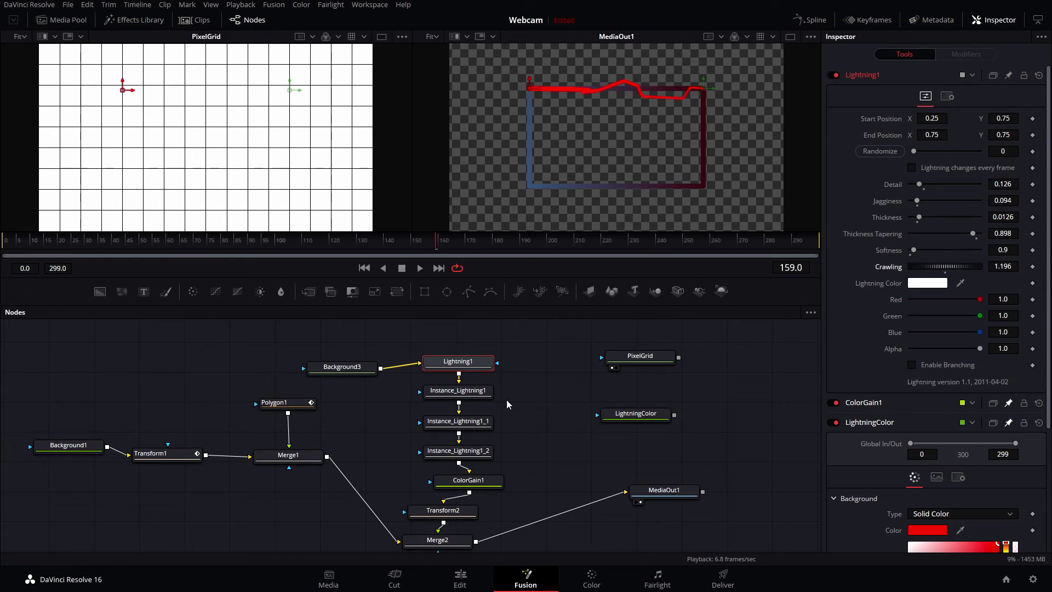
pyautogui.click(472, 393)
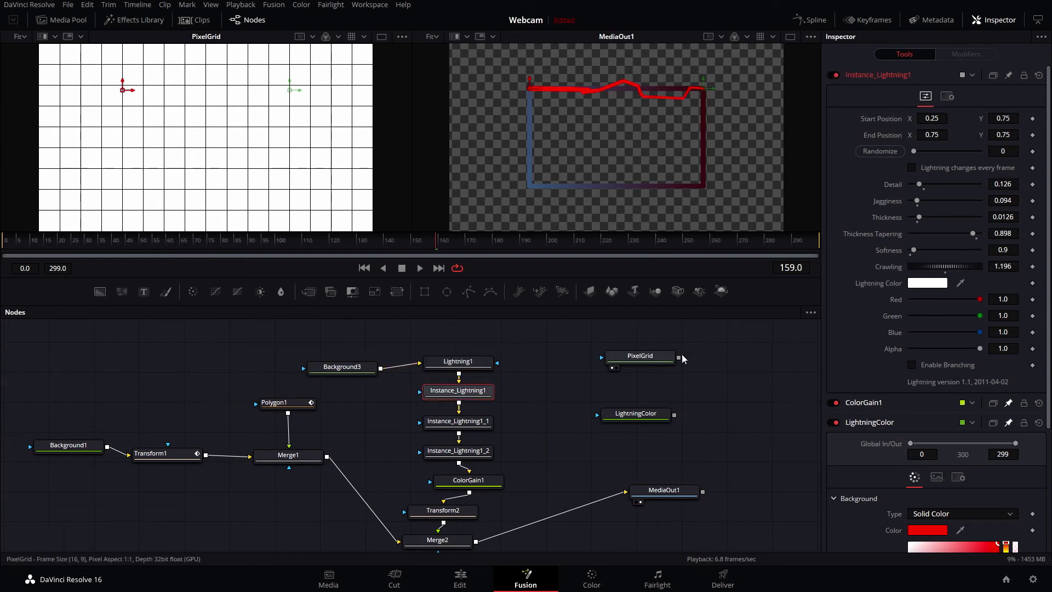
pyautogui.click(477, 427)
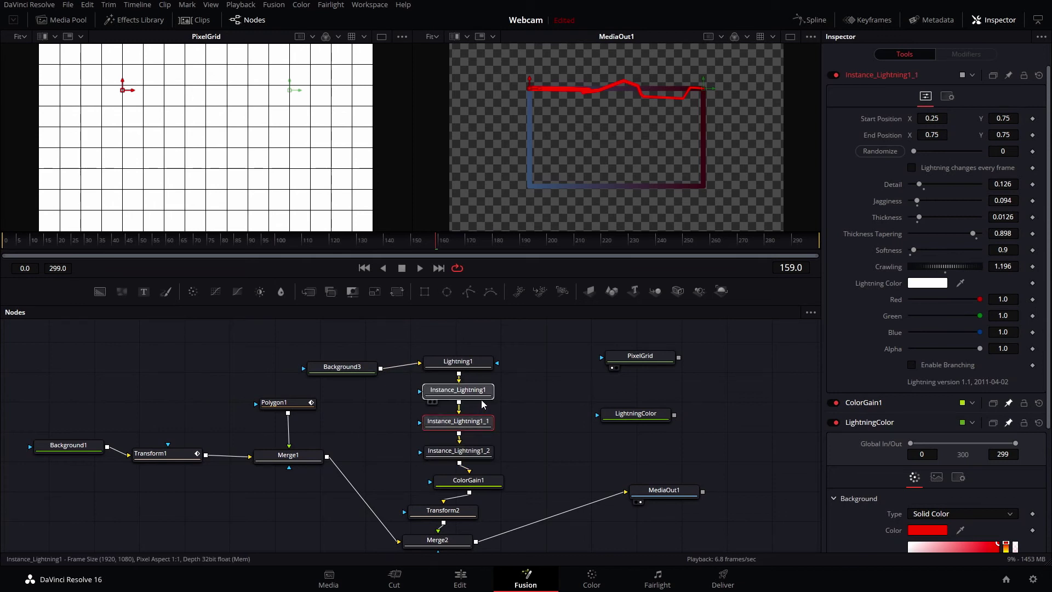
pyautogui.click(472, 363)
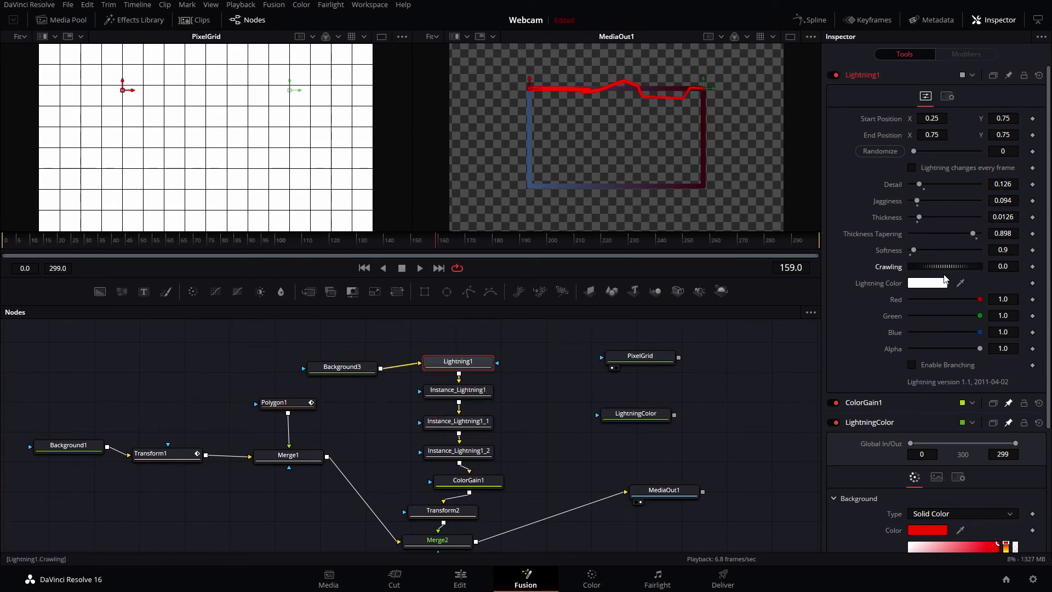
# Deinstance the position parameters on all three instanced bolts
pyautogui.click(457, 391)
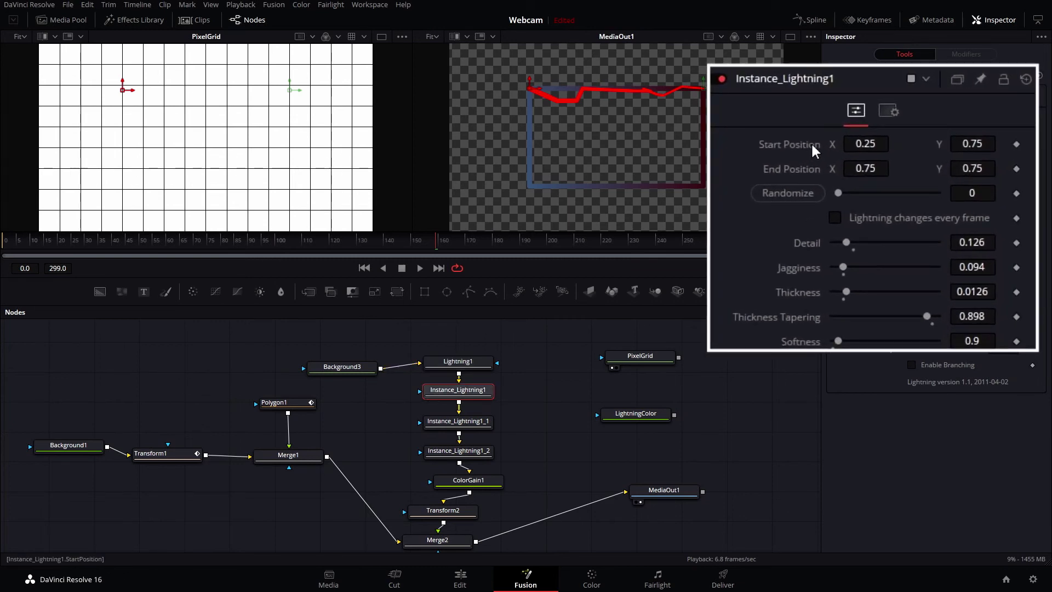
pyautogui.rightClick(895, 118)
pyautogui.click(854, 294)
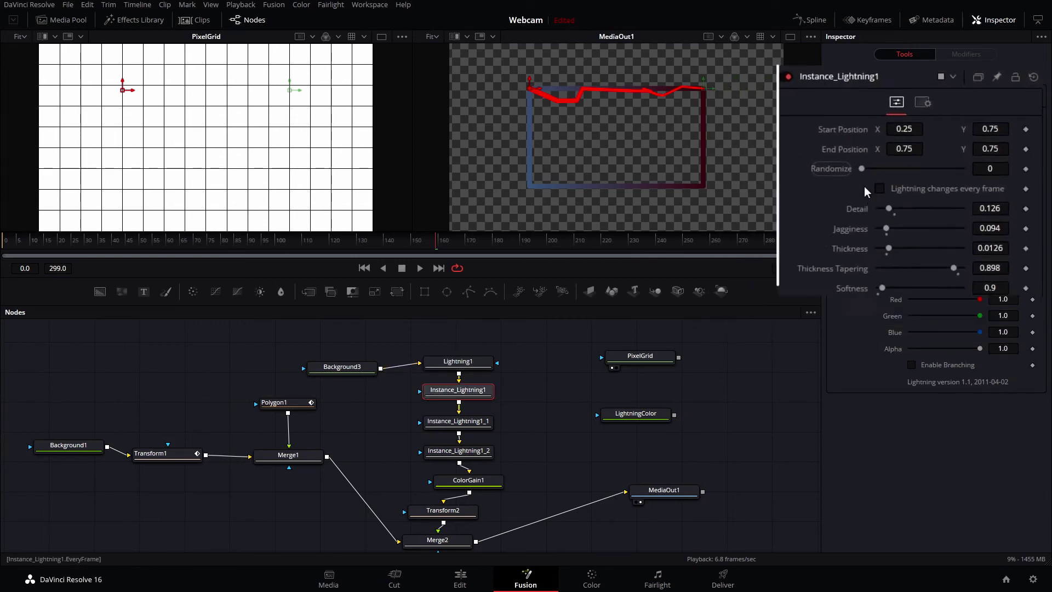
pyautogui.click(457, 421)
pyautogui.rightClick(895, 118)
pyautogui.click(912, 274)
pyautogui.click(459, 451)
pyautogui.rightClick(876, 151)
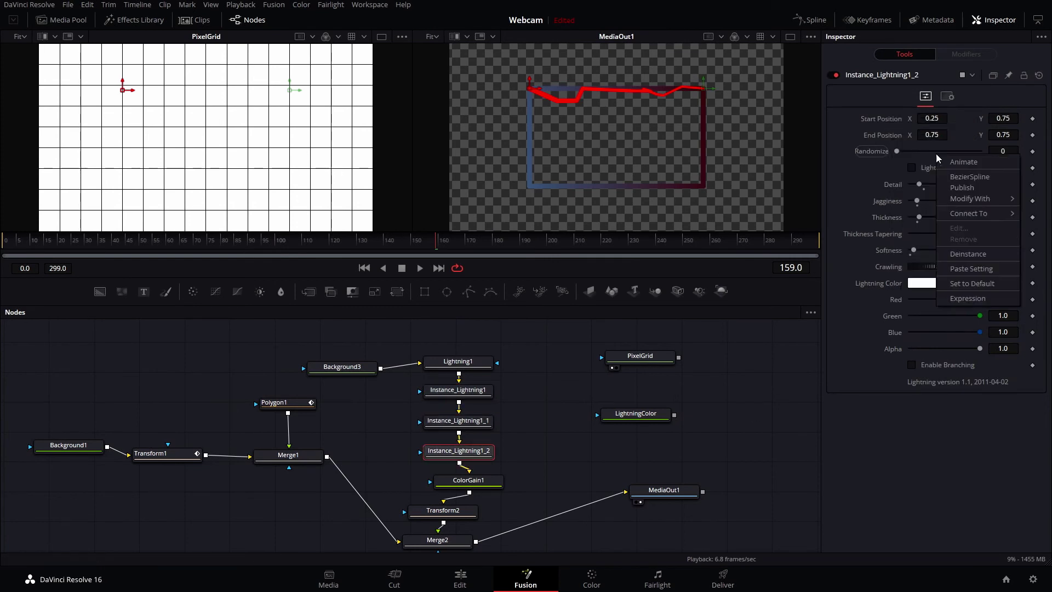
pyautogui.click(899, 296)
# Reposition Instance_Lightning1 so its bolt runs down the frame's left edge
pyautogui.click(457, 390)
pyautogui.moveTo(126, 89)
pyautogui.mouseDown()
pyautogui.moveTo(158, 90)
pyautogui.moveTo(119, 90)
pyautogui.mouseUp()
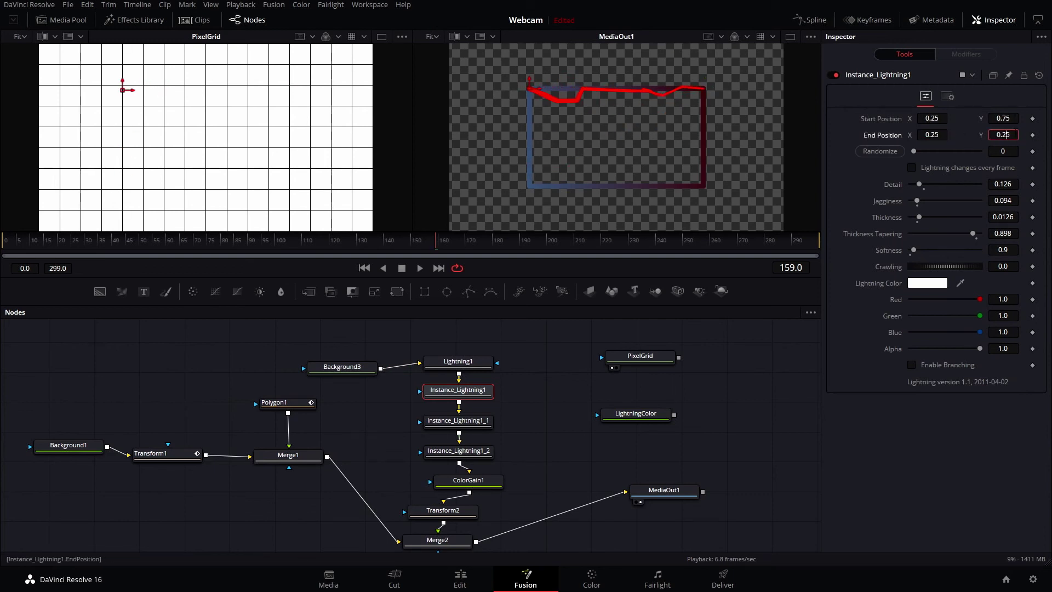
pyautogui.press('Return')
# Set Instance_Lightning1_1's Start Position to 0.75, 0.25 so it runs down the right edge
pyautogui.click(457, 420)
pyautogui.click(931, 118)
pyautogui.write('0.75')
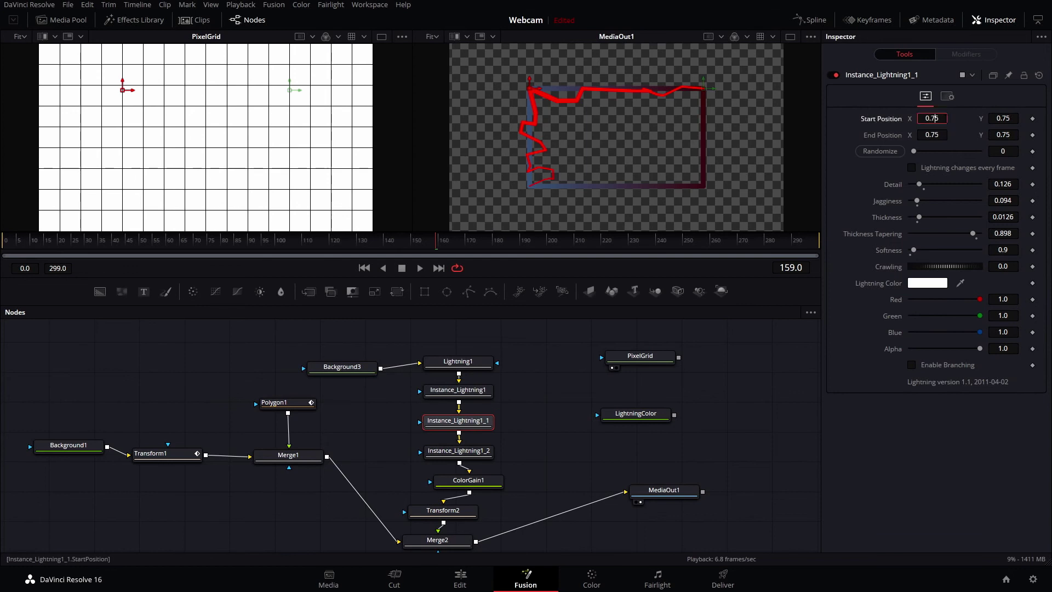
pyautogui.press('Tab')
pyautogui.write('0.25')
pyautogui.press('Tab')
# Set Instance_Lightning1_2's points to 0.25 so it runs along the bottom edge
pyautogui.click(459, 450)
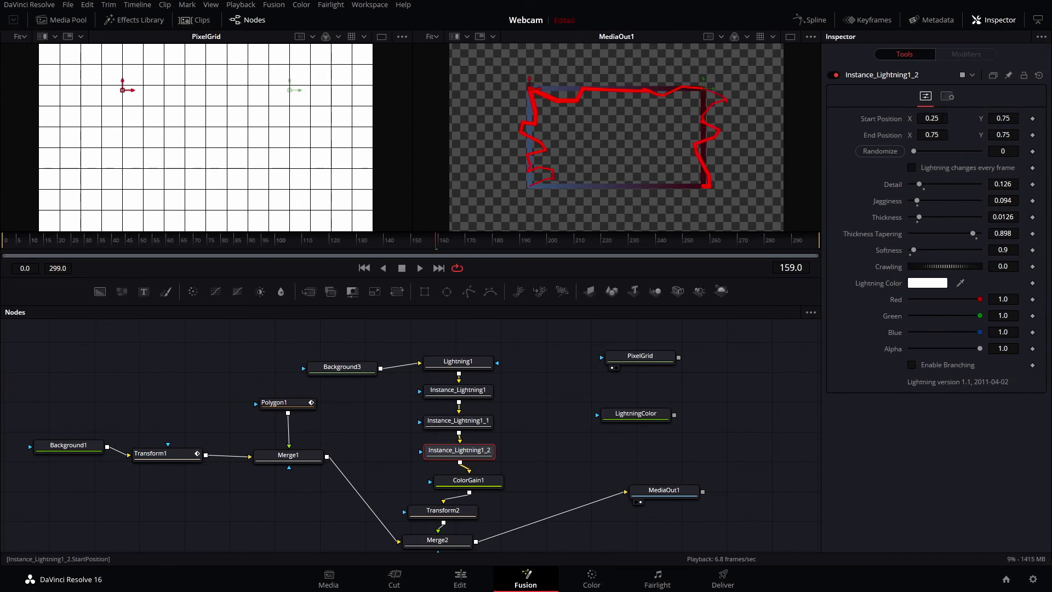
pyautogui.write('0.25')
pyautogui.press('Tab')
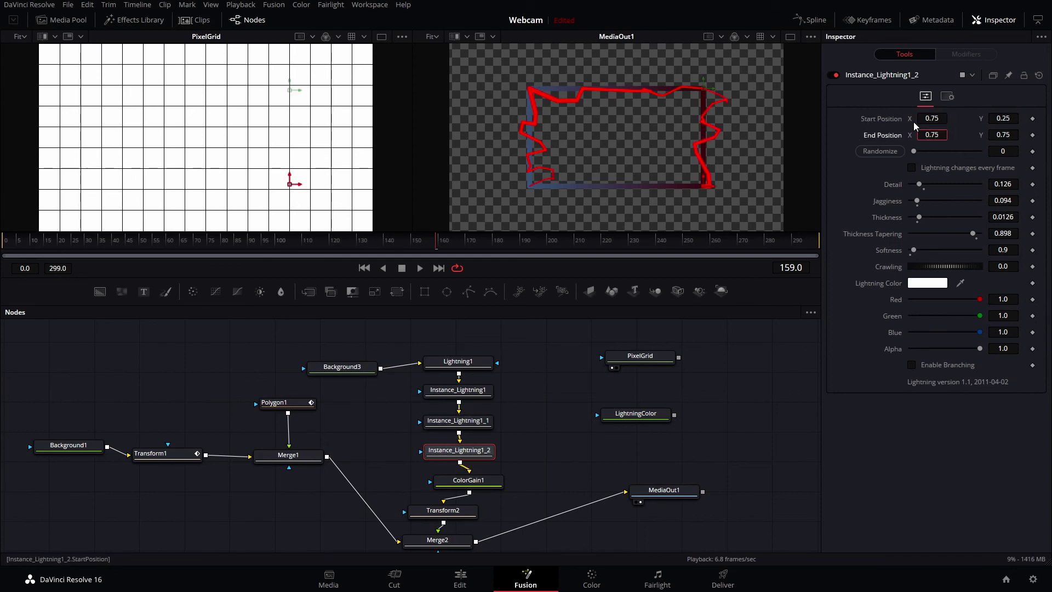
pyautogui.write('0.25')
pyautogui.press('Tab')
pyautogui.write('0.25')
pyautogui.press('Tab')
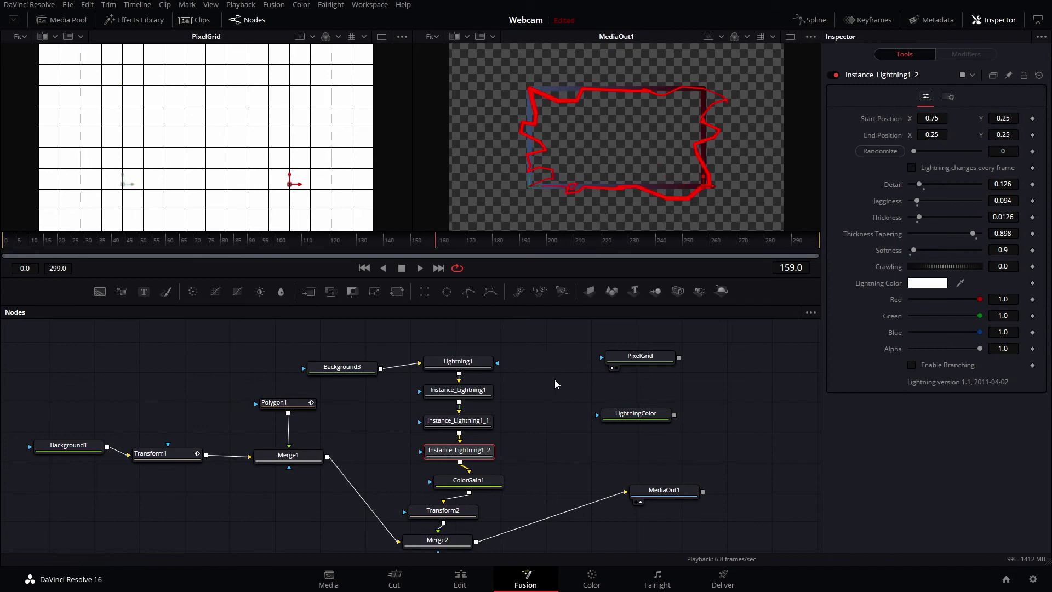
pyautogui.click(458, 364)
# Smooth Lightning1: Jaggedness 0.018, Softness 7.3, Detail 0.312, and more Thickness Tapering
pyautogui.moveTo(916, 200); pyautogui.dragTo(912, 200)
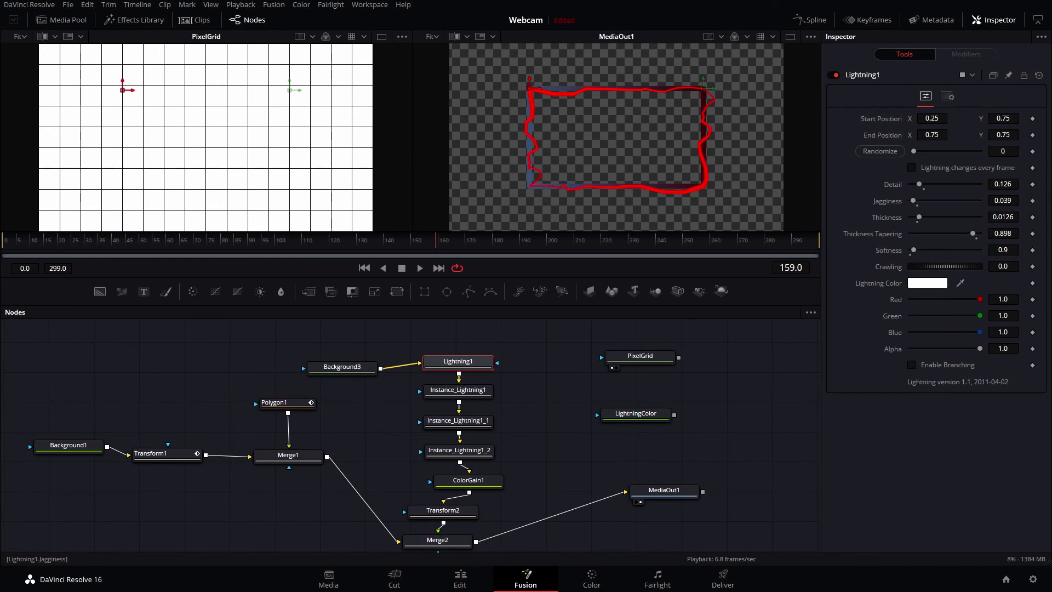
pyautogui.moveTo(913, 250); pyautogui.dragTo(941, 251)
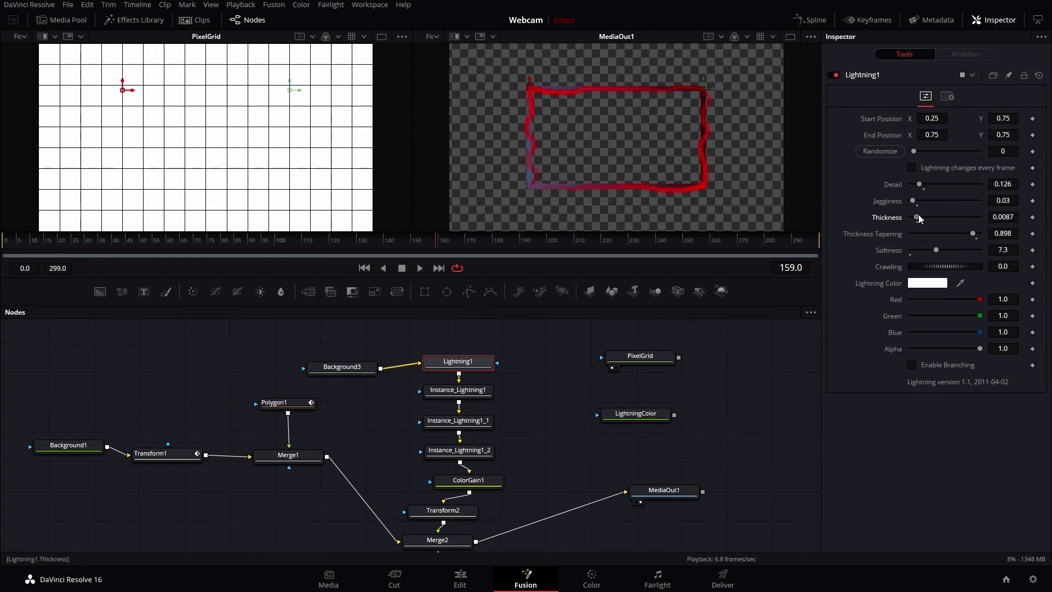
pyautogui.moveTo(912, 202); pyautogui.dragTo(911, 200)
pyautogui.moveTo(973, 233); pyautogui.dragTo(977, 233)
pyautogui.moveTo(919, 184); pyautogui.dragTo(932, 184)
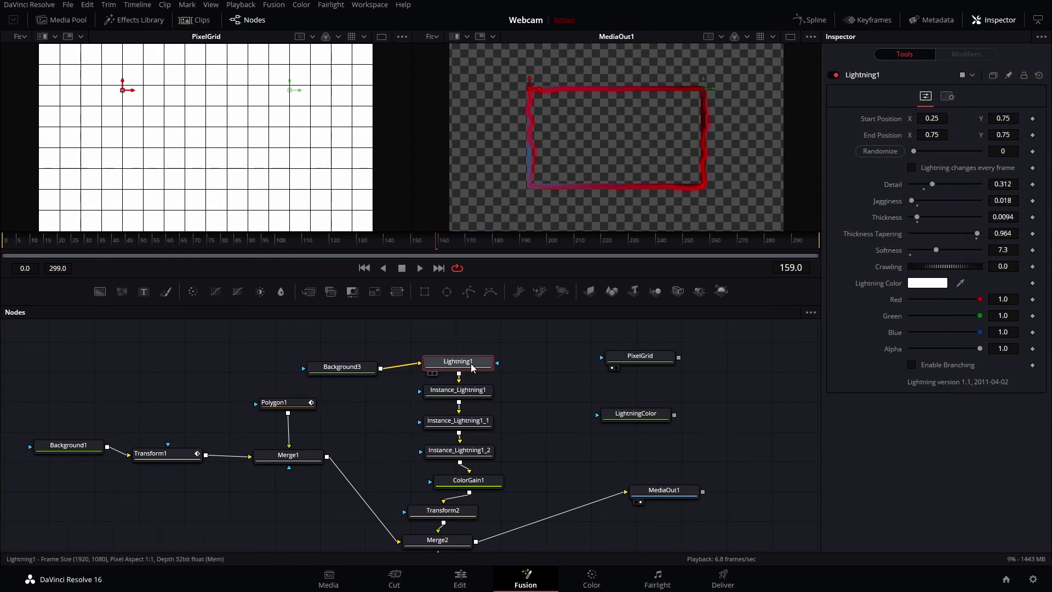
# Review the three instanced bolts, then keyframe Lightning1's Crawling at frame 0
pyautogui.click(476, 392)
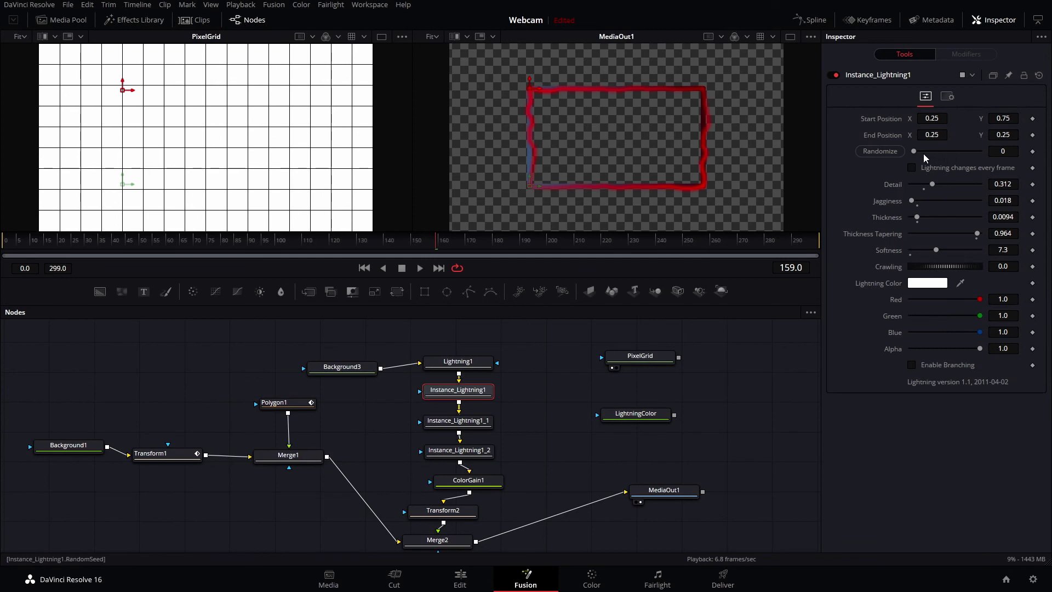
pyautogui.press('Down')
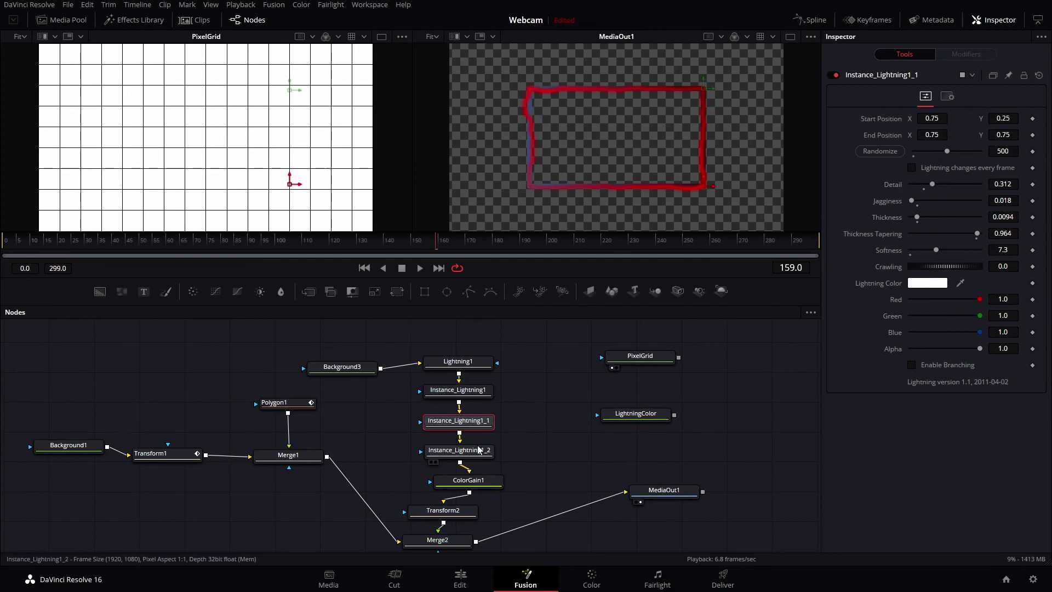
pyautogui.press('Down')
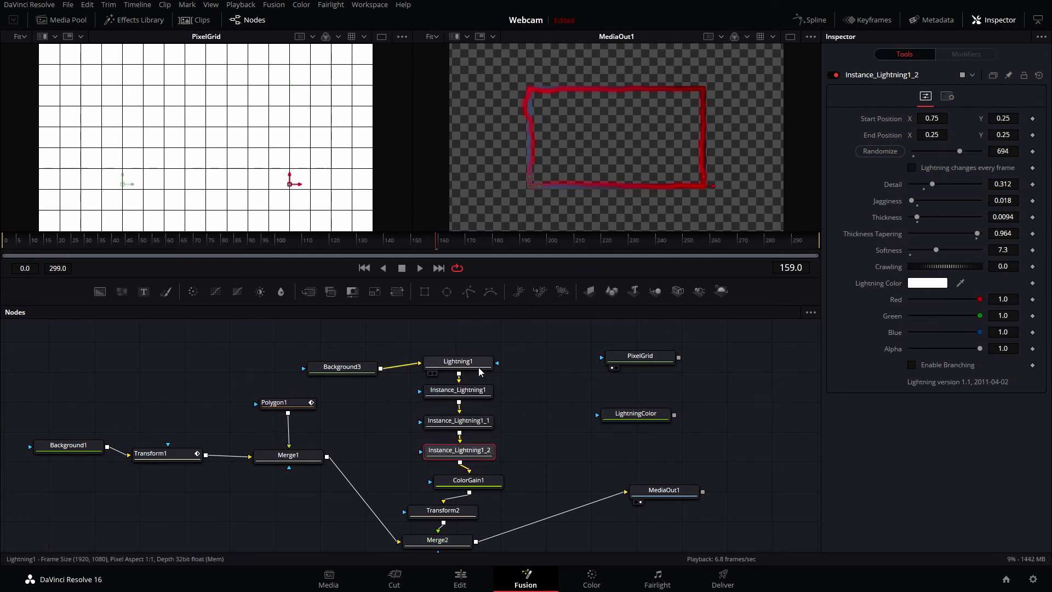
pyautogui.click(480, 368)
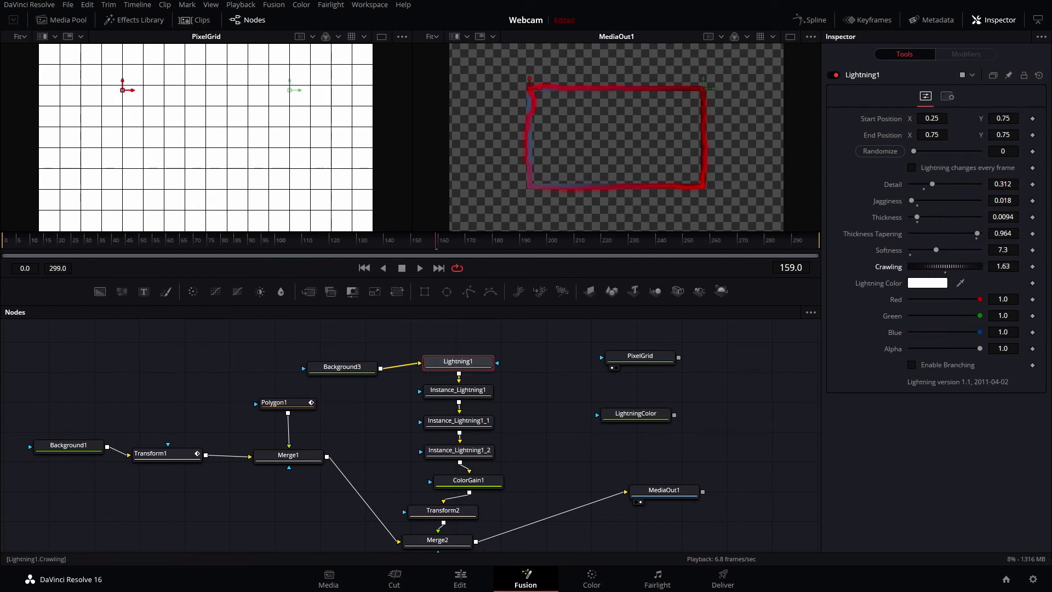
pyautogui.press('Home')
pyautogui.click(1033, 267)
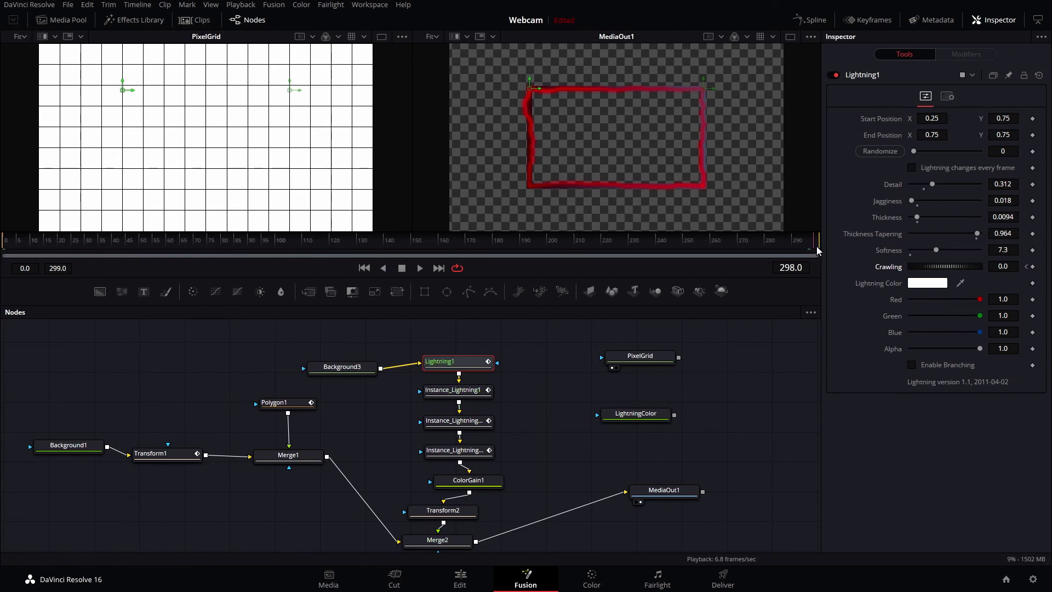
# Replace Lightning1's Crawling with the expression time/10
pyautogui.click(820, 251)
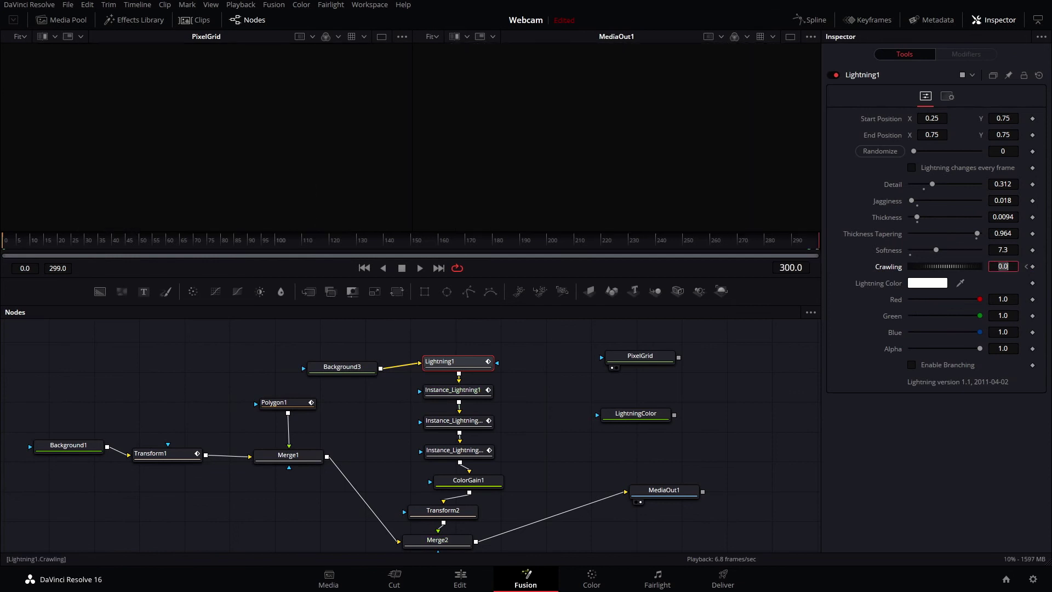
pyautogui.moveTo(313, 239); pyautogui.dragTo(674, 242)
pyautogui.rightClick(888, 266)
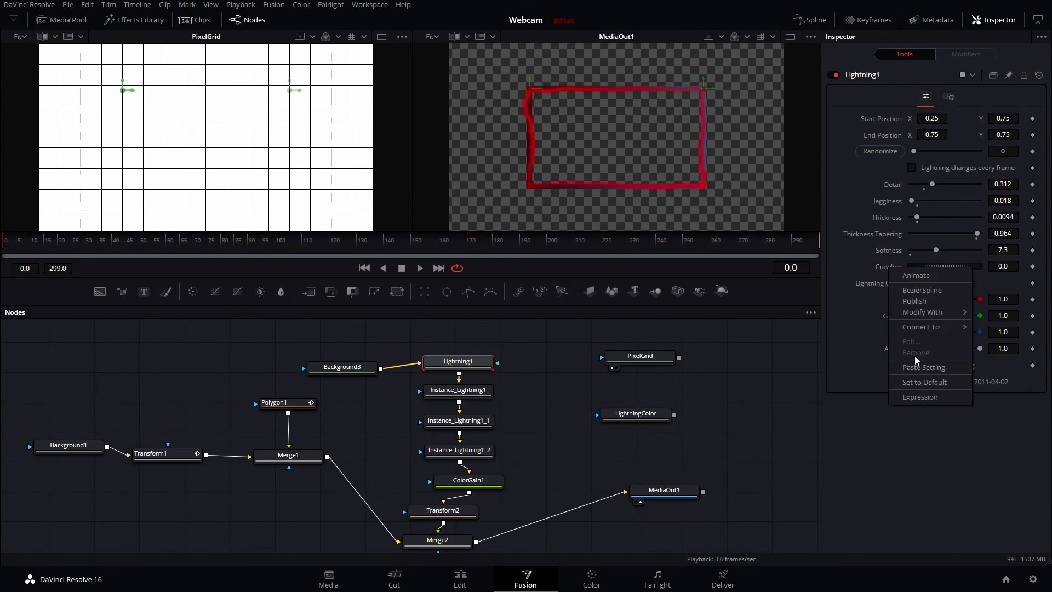
pyautogui.click(914, 398)
pyautogui.write('time/10')
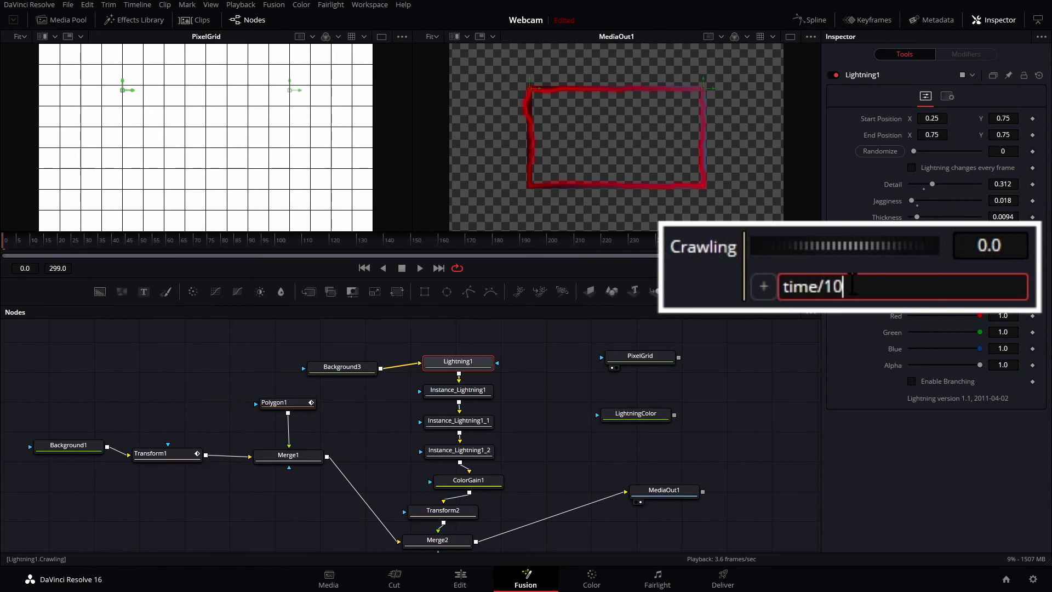
pyautogui.click(921, 446)
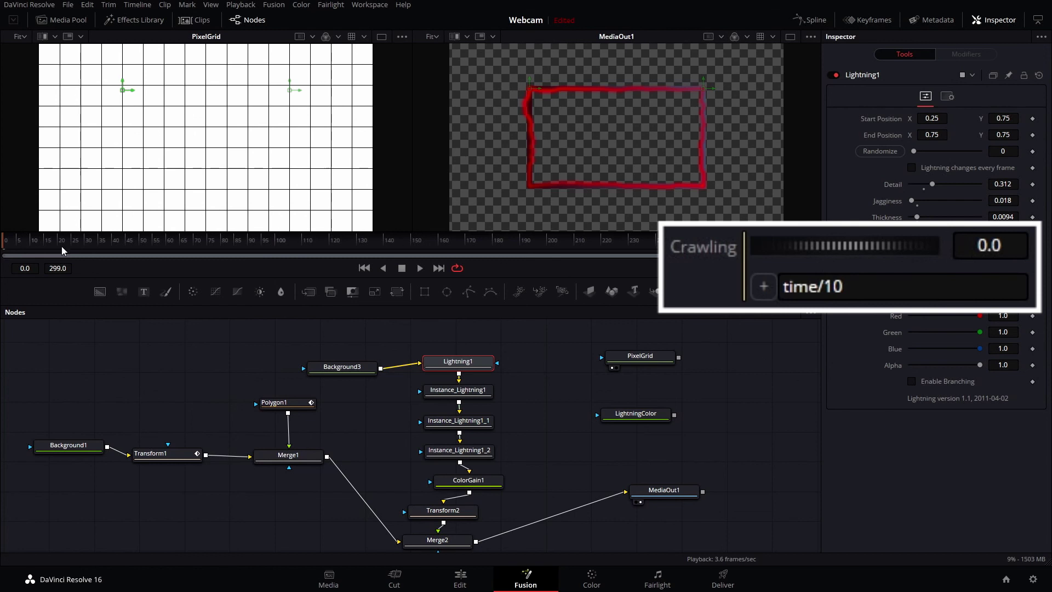
# Scrub a few frames to test, then change the Crawling expression to time/100
pyautogui.click(12, 242)
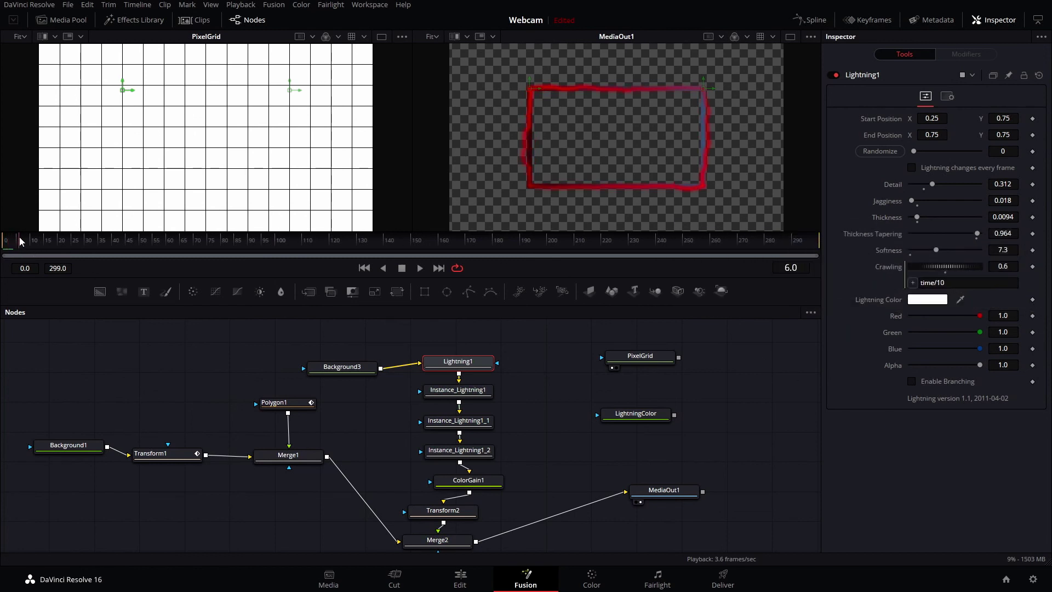
pyautogui.moveTo(24, 240); pyautogui.dragTo(94, 240)
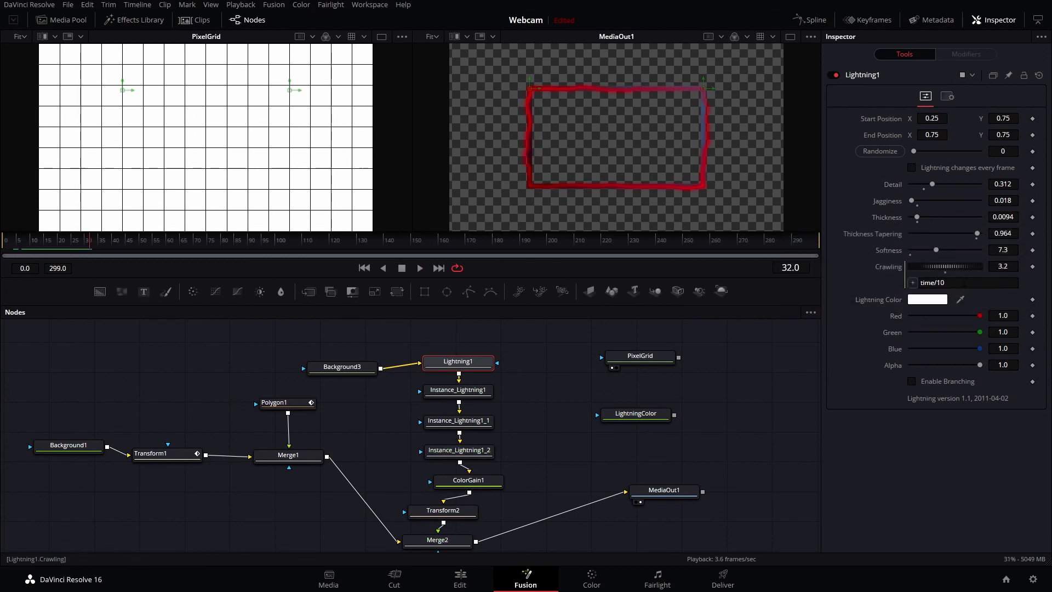
pyautogui.press('Return')
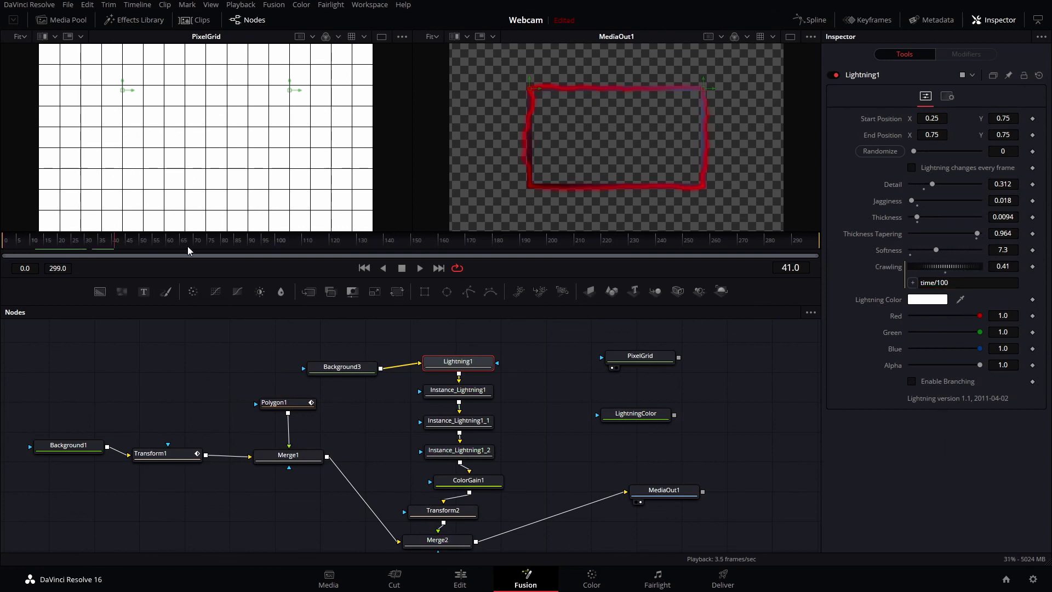
pyautogui.click(636, 414)
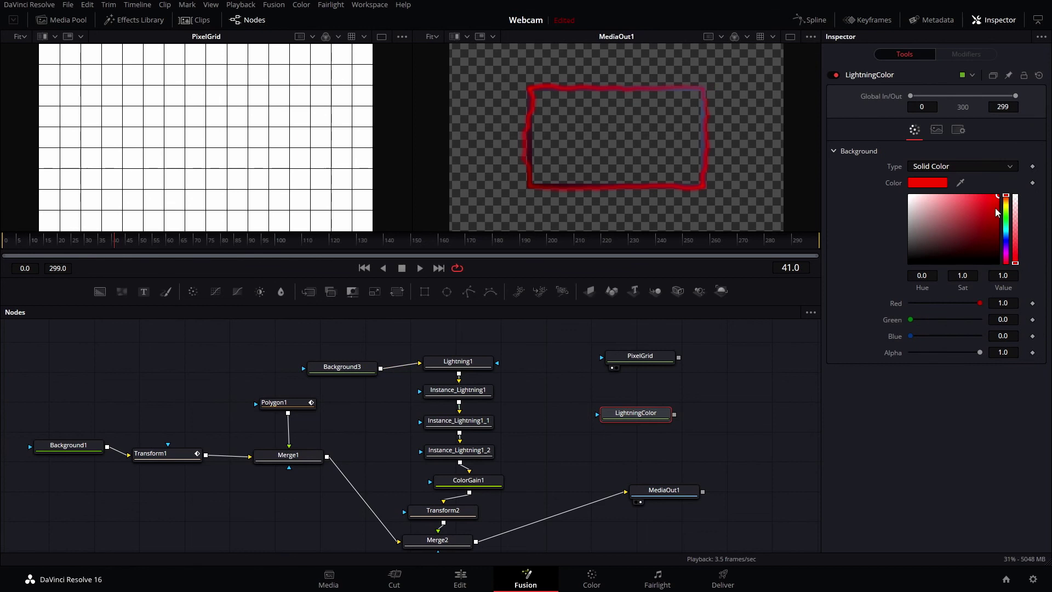
# Tweak the lightning colour's red, then enlarge Polygon1 to size 0.669
pyautogui.moveTo(997, 213); pyautogui.dragTo(970, 225)
pyautogui.click(274, 403)
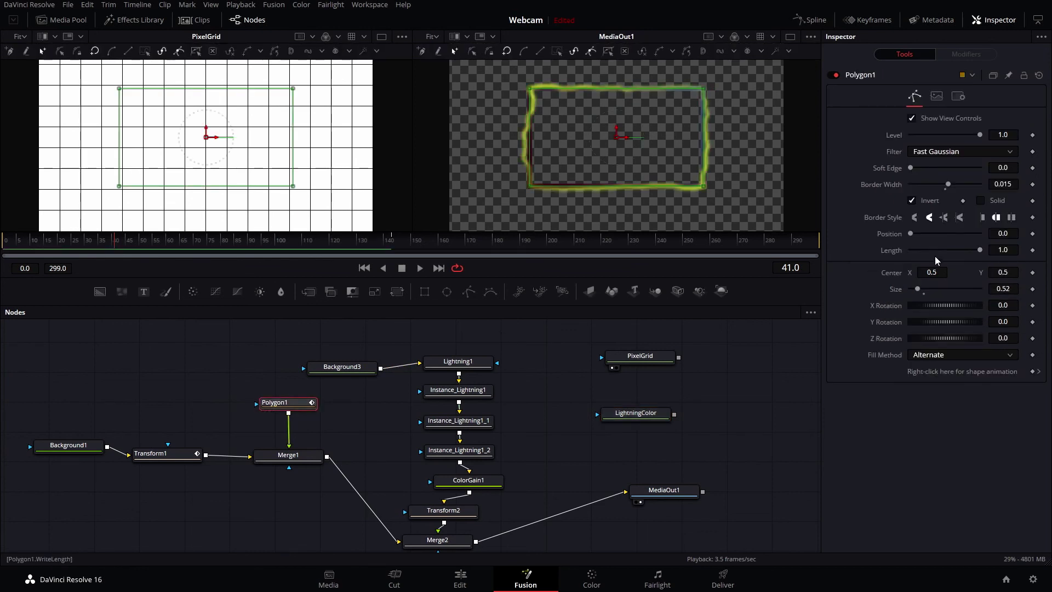
pyautogui.moveTo(920, 288); pyautogui.dragTo(921, 285)
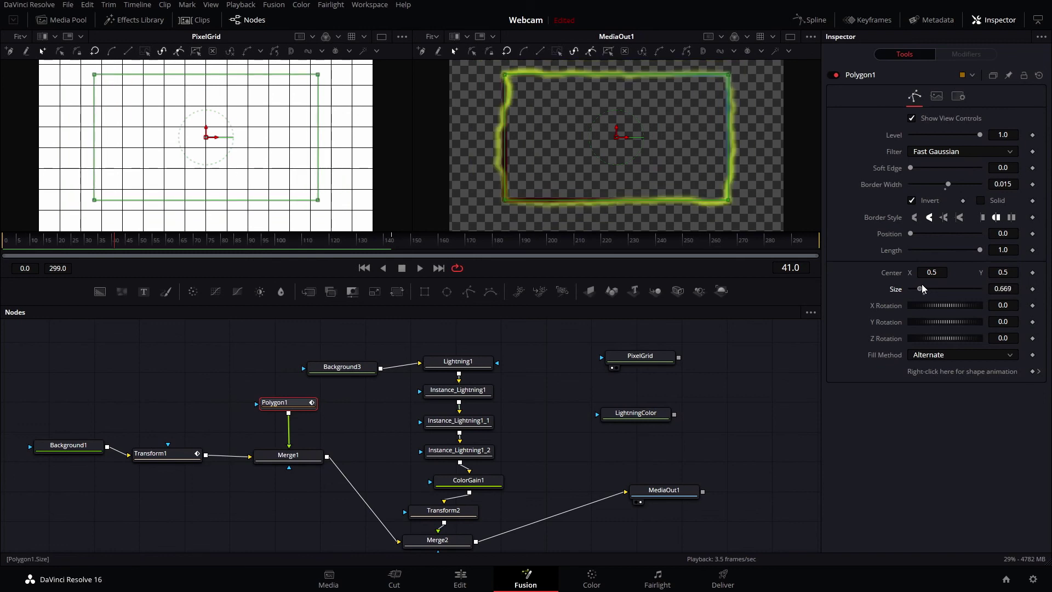